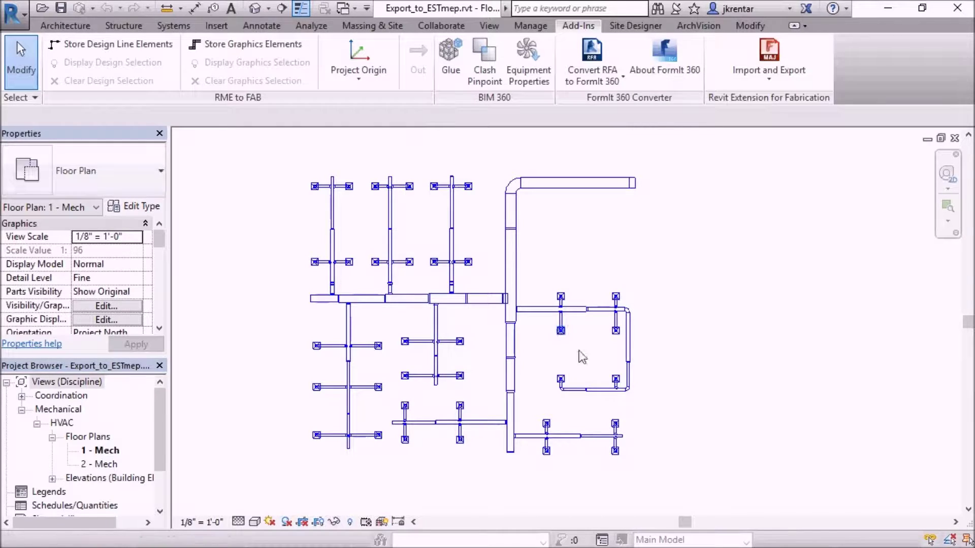
- Select the whole supply air system except the Air Terminals and store the selection as design line elements
{"action": "left_click_drag", "start_coordinate": [698, 466], "coordinate": [216, 147]}
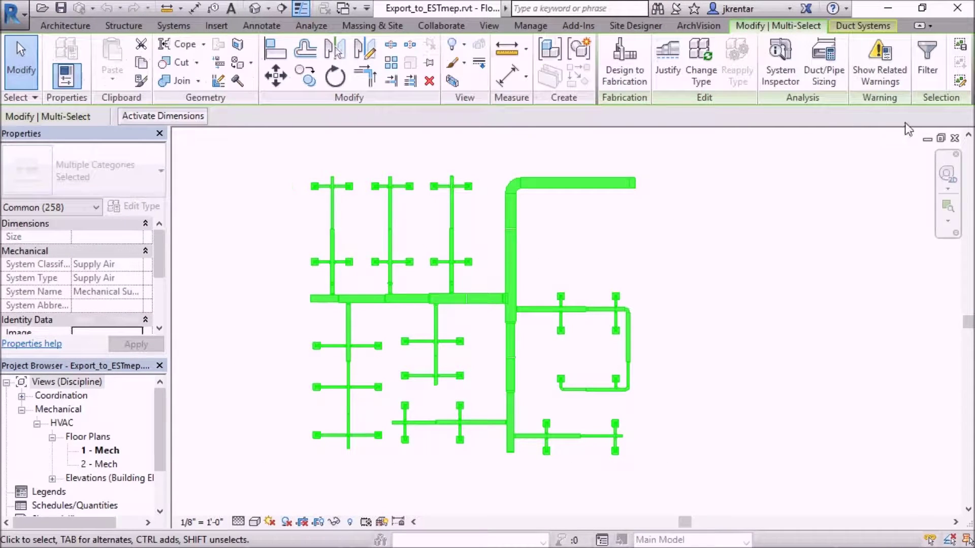
{"action": "left_click", "coordinate": [927, 58]}
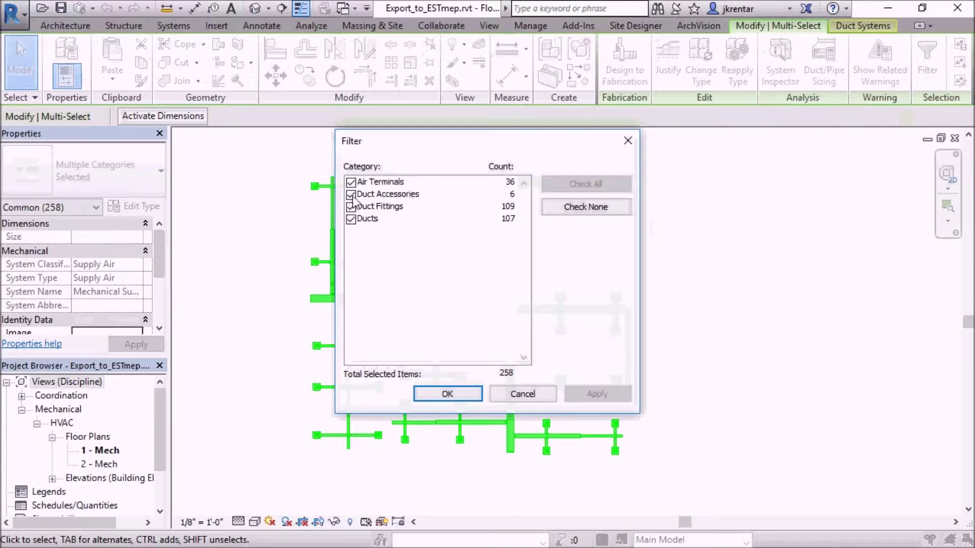
{"action": "left_click", "coordinate": [350, 182]}
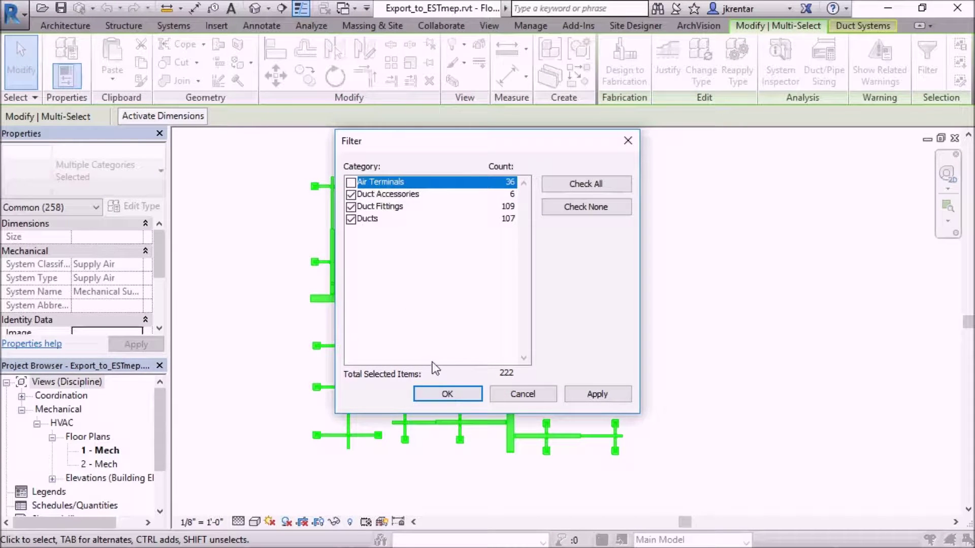
{"action": "left_click", "coordinate": [446, 394]}
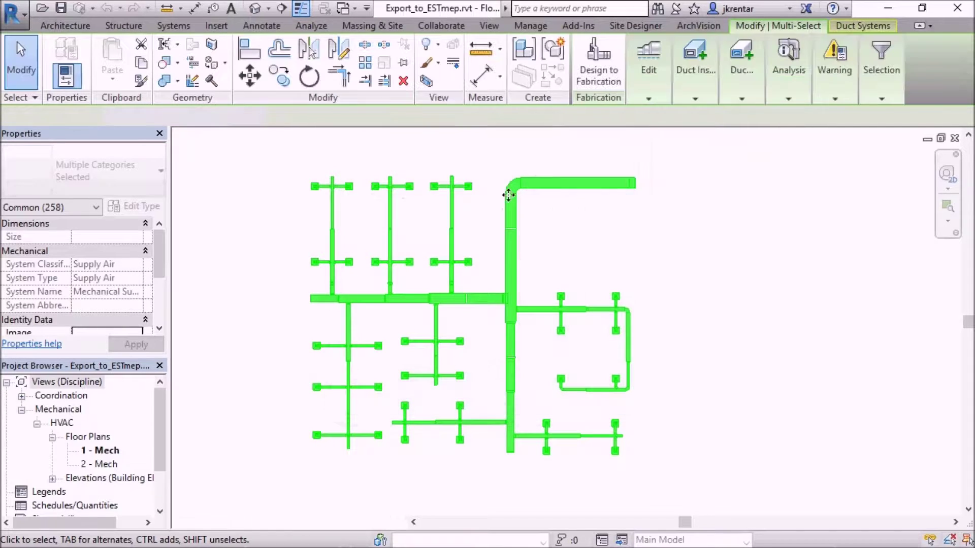
{"action": "left_click", "coordinate": [574, 32]}
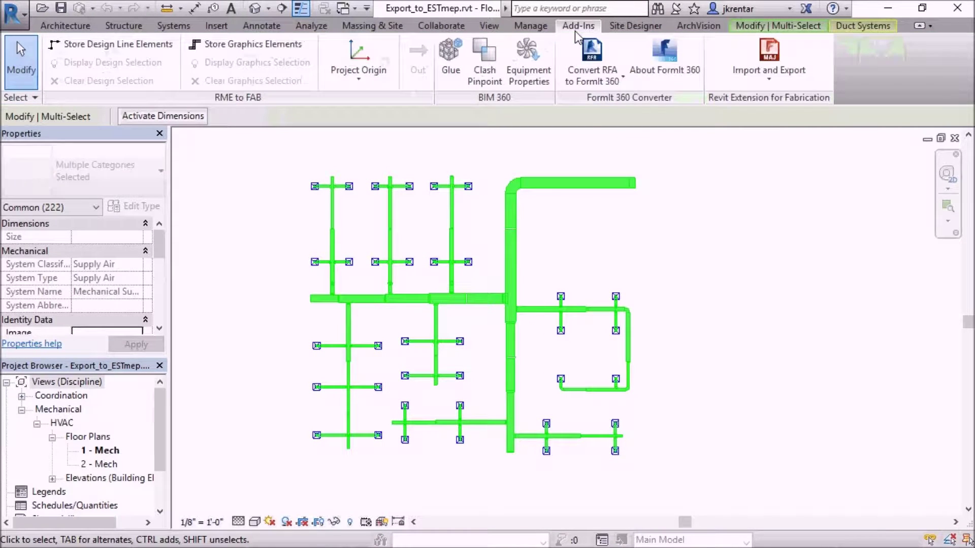
{"action": "left_click", "coordinate": [107, 48]}
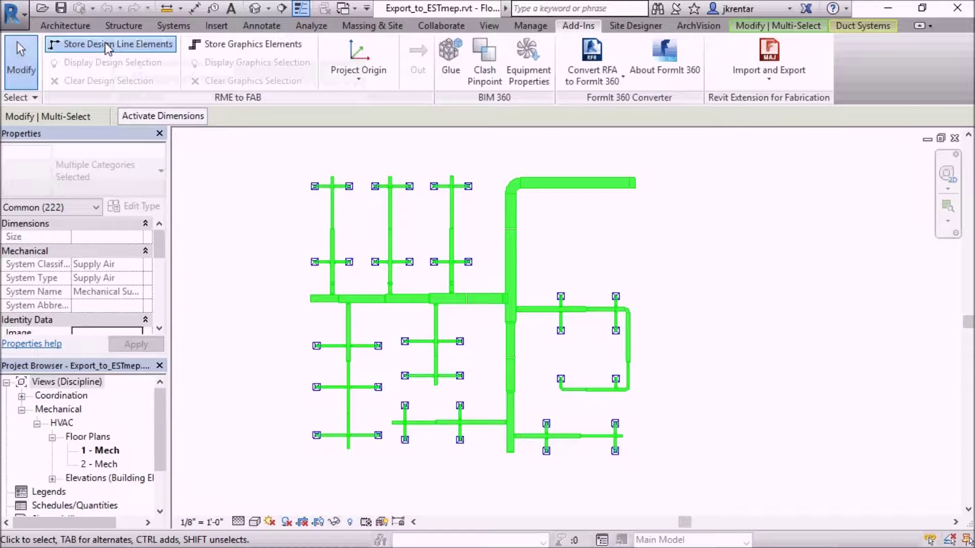
- Reselect the duct system, filter it down to only the Air Terminals, and store them as graphics elements
{"action": "left_click", "coordinate": [693, 471]}
{"action": "left_click_drag", "start_coordinate": [555, 313], "coordinate": [683, 480]}
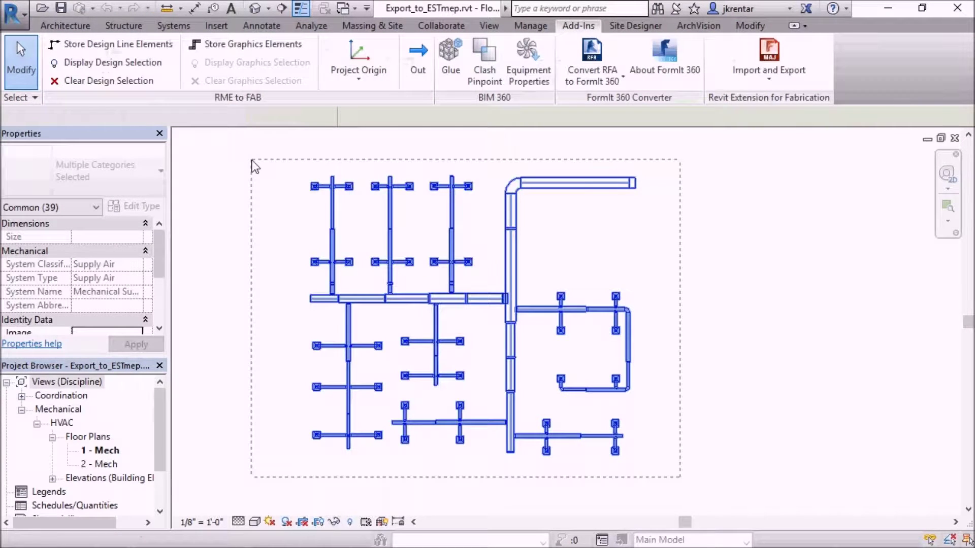
{"action": "left_click_drag", "start_coordinate": [254, 166], "coordinate": [254, 165]}
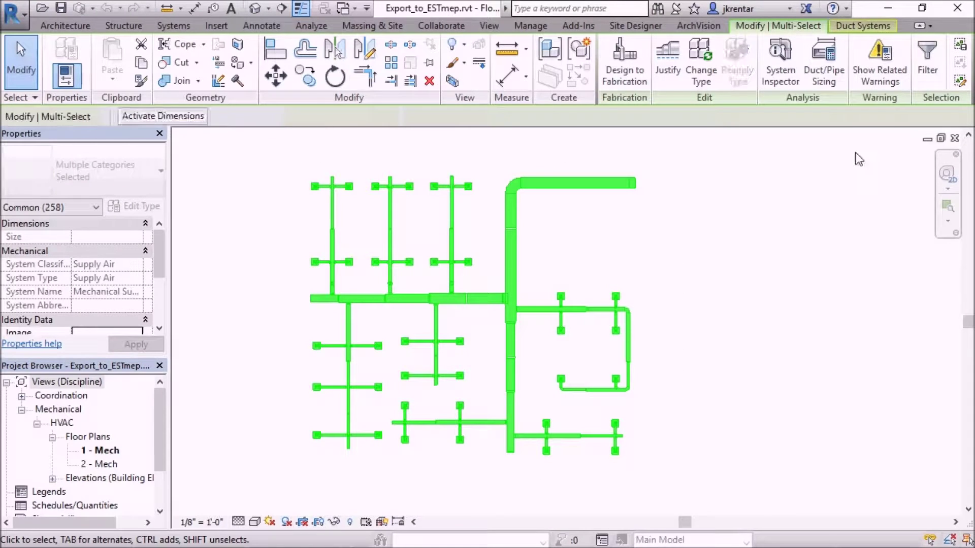
{"action": "left_click", "coordinate": [924, 70]}
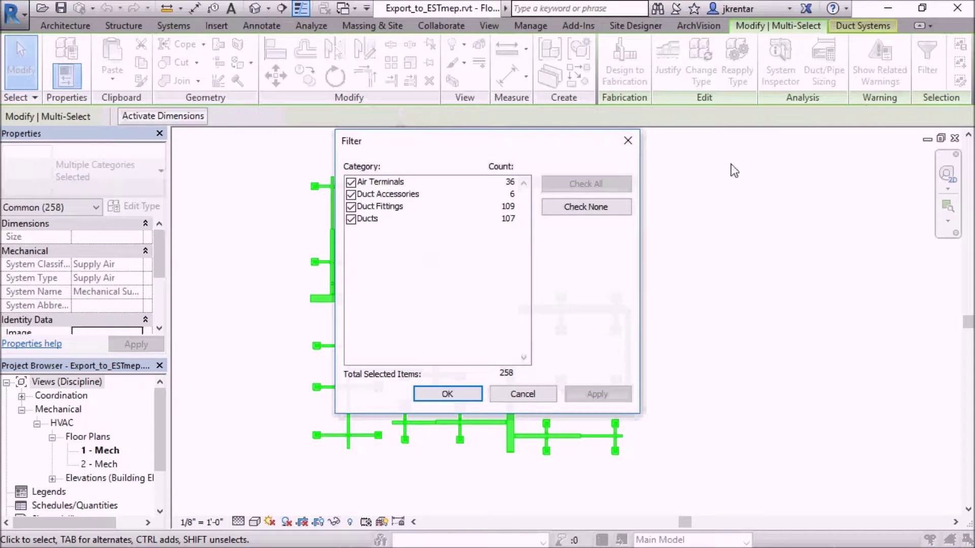
{"action": "left_click", "coordinate": [595, 213]}
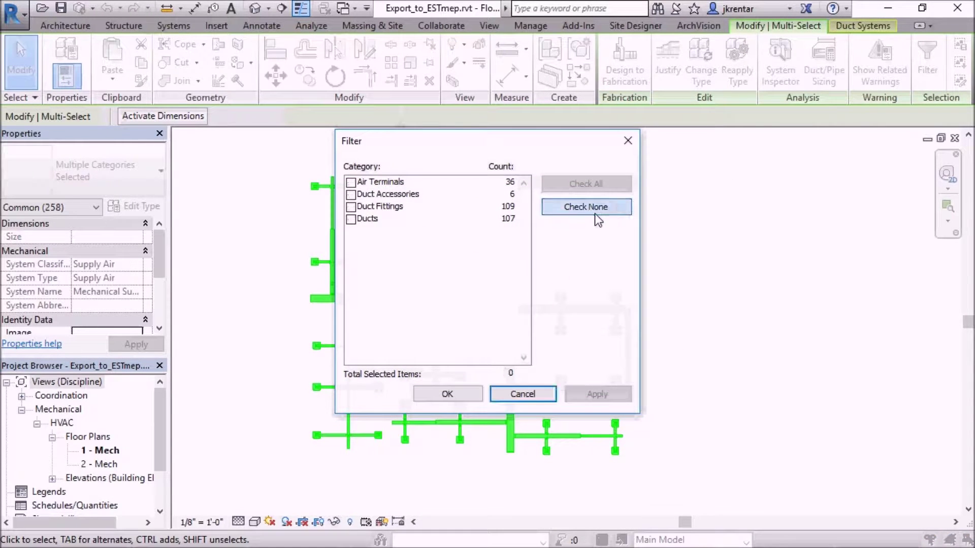
{"action": "left_click", "coordinate": [350, 182]}
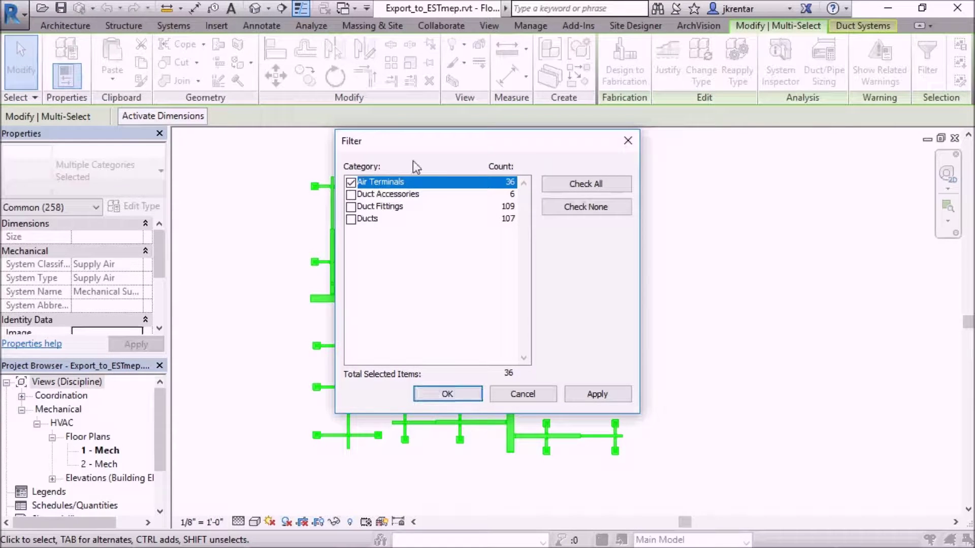
{"action": "left_click", "coordinate": [455, 393]}
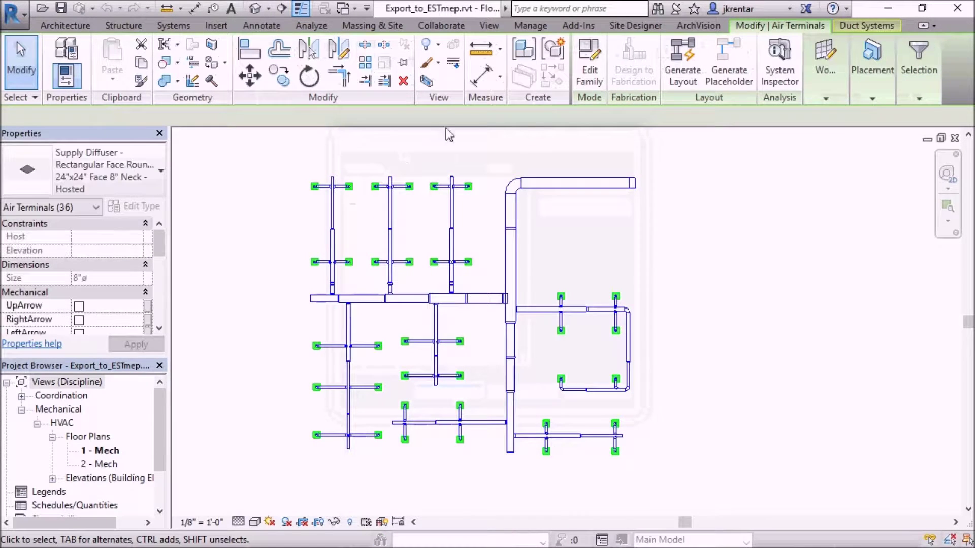
{"action": "left_click", "coordinate": [578, 25]}
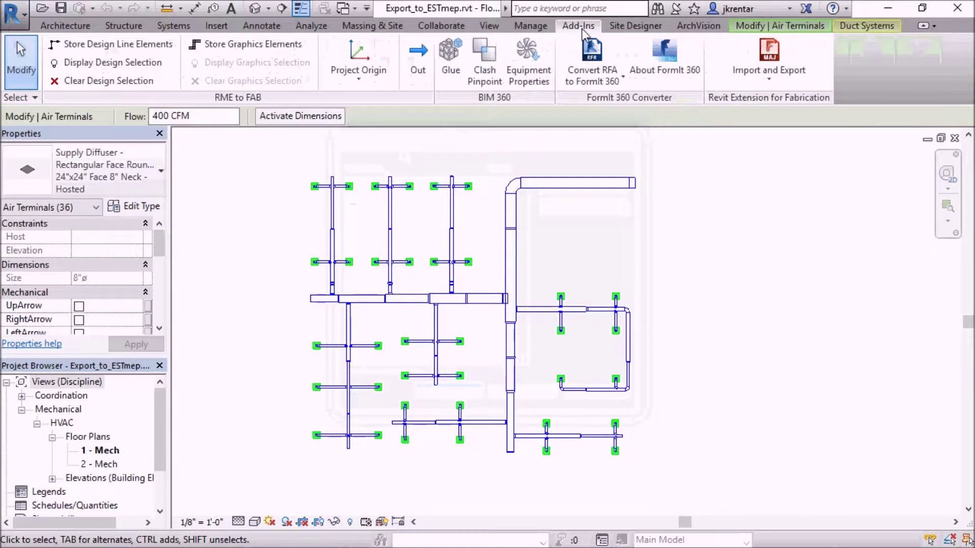
{"action": "left_click", "coordinate": [226, 50]}
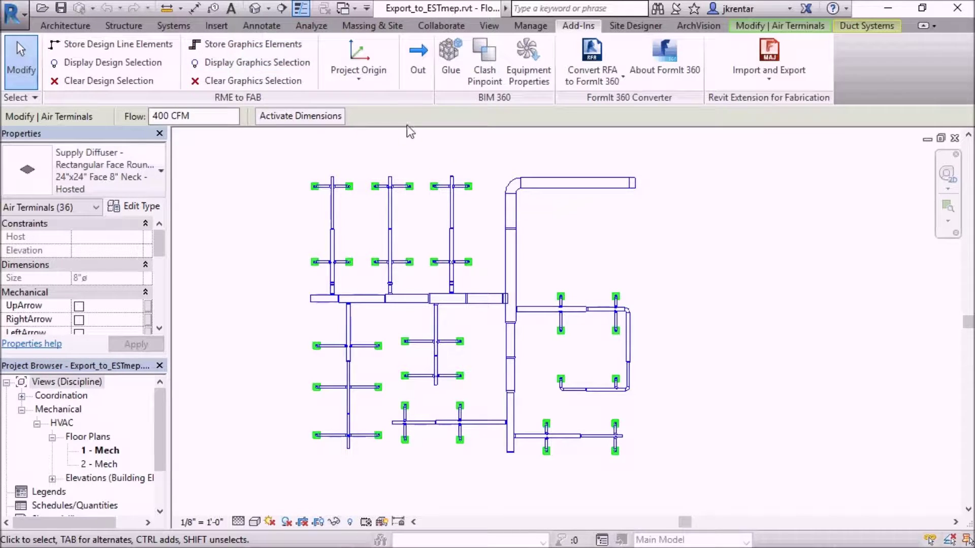
- Export the stored elements as a Revit Export File (RIF) named "export from revit" in the 12-8 presentation folder
{"action": "left_click", "coordinate": [420, 71]}
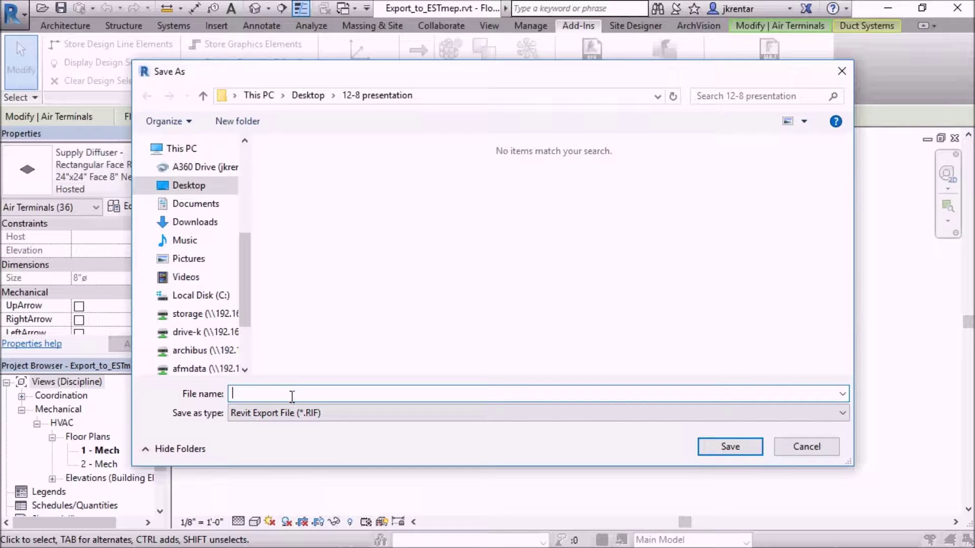
{"action": "type", "text": "export from revit"}
{"action": "left_click", "coordinate": [701, 450]}
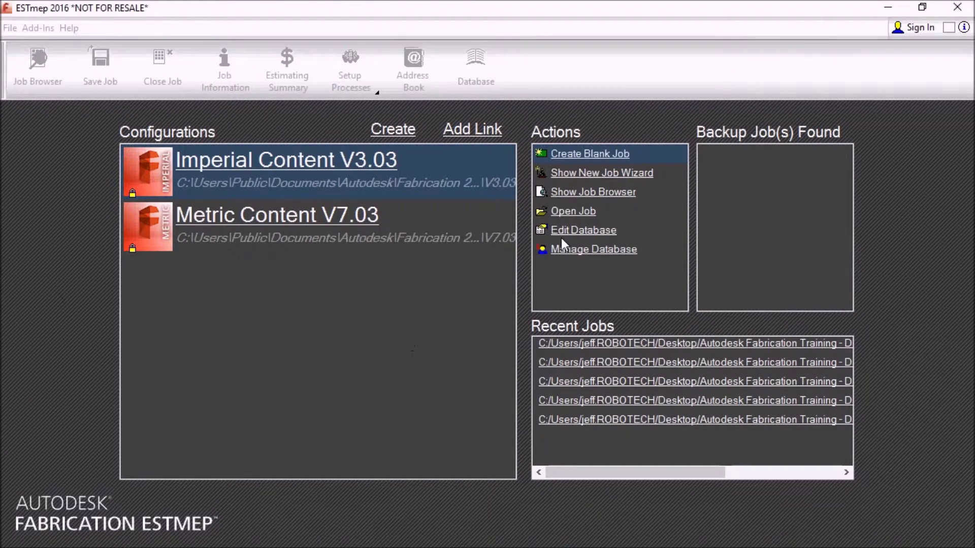
- Switch to ESTmep, create a blank job, and load export from revit.RIF from the 12-8 presentation folder on the Desktop
{"action": "left_click", "coordinate": [576, 162]}
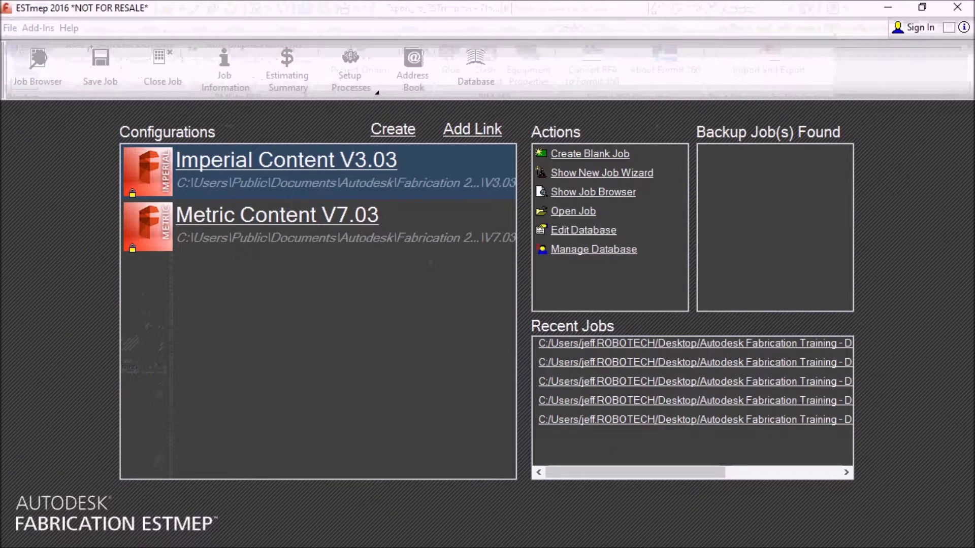
{"action": "left_click", "coordinate": [573, 155]}
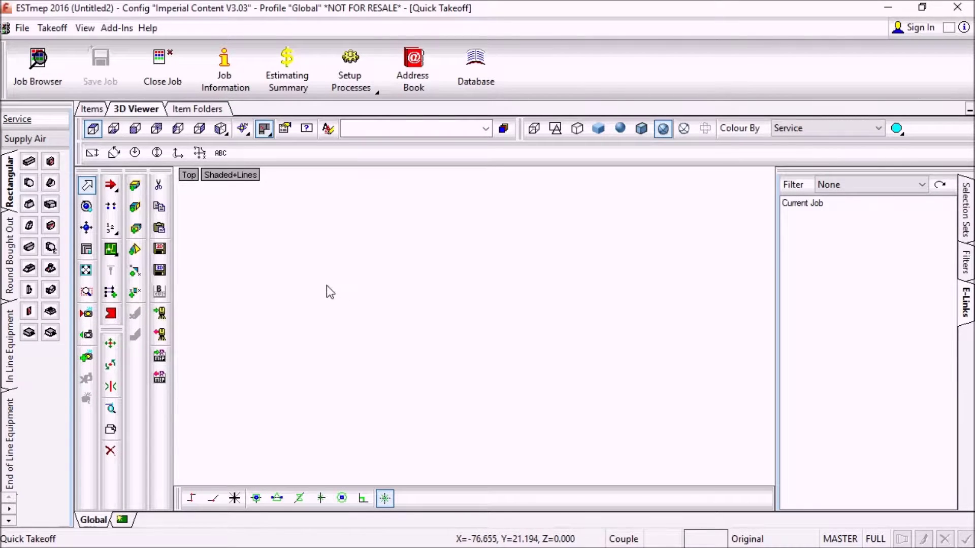
{"action": "left_click", "coordinate": [161, 381]}
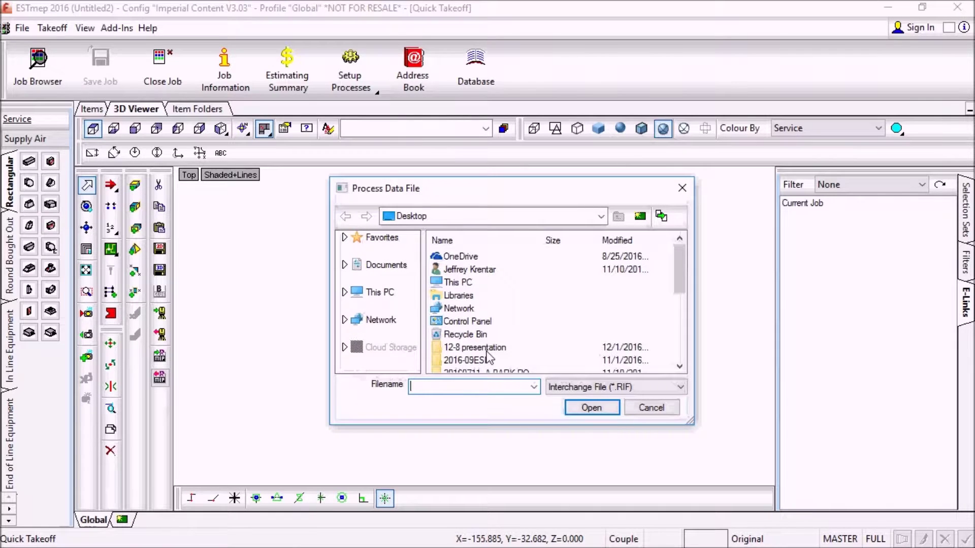
{"action": "double_click", "coordinate": [486, 350]}
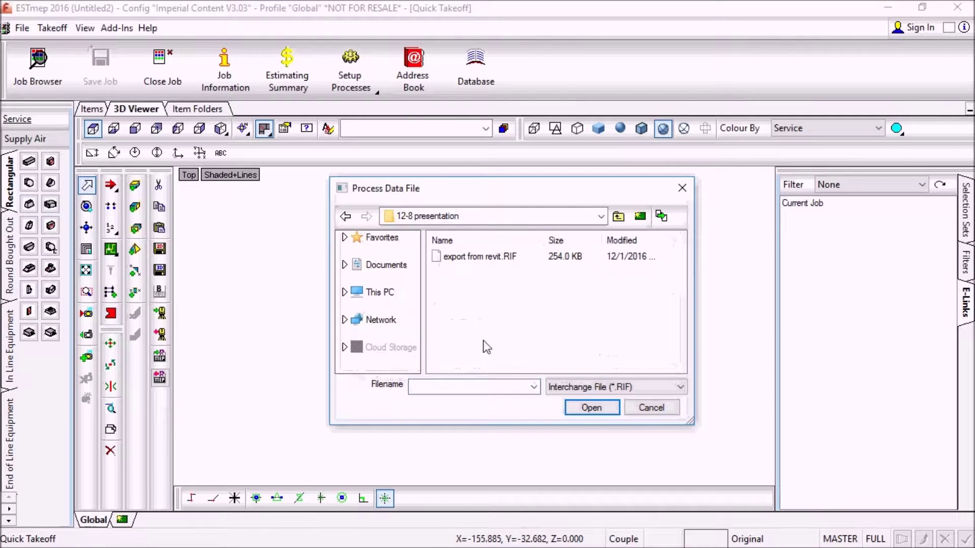
{"action": "left_click", "coordinate": [463, 257]}
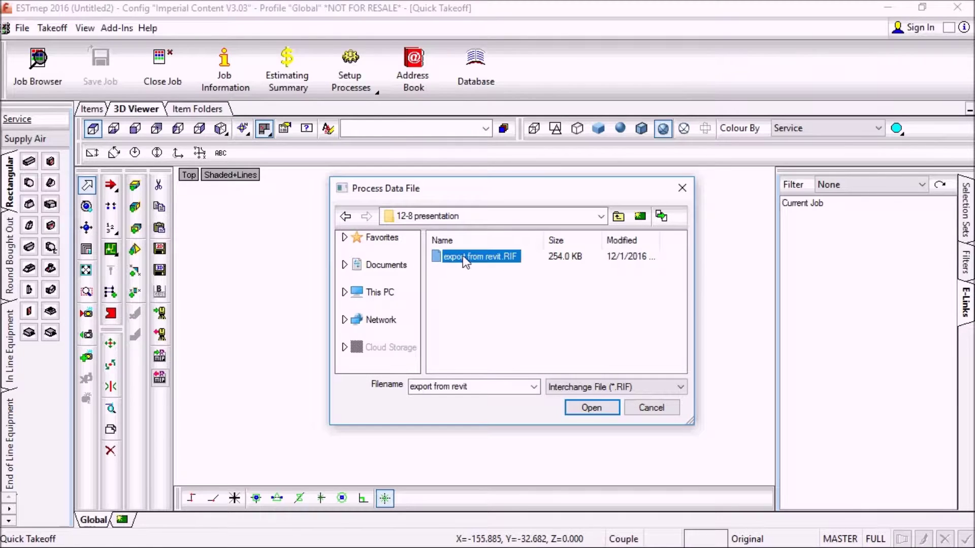
{"action": "left_click", "coordinate": [583, 409]}
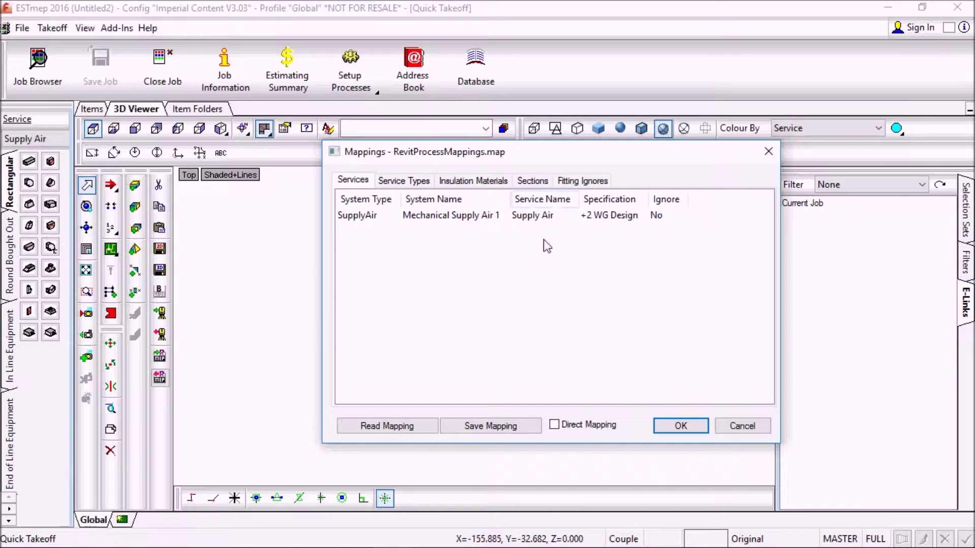
- Review the specification choices for the SupplyAir service mapping and the list of ignored fittings
{"action": "left_click", "coordinate": [615, 221]}
{"action": "left_click", "coordinate": [629, 221]}
{"action": "left_click", "coordinate": [643, 218]}
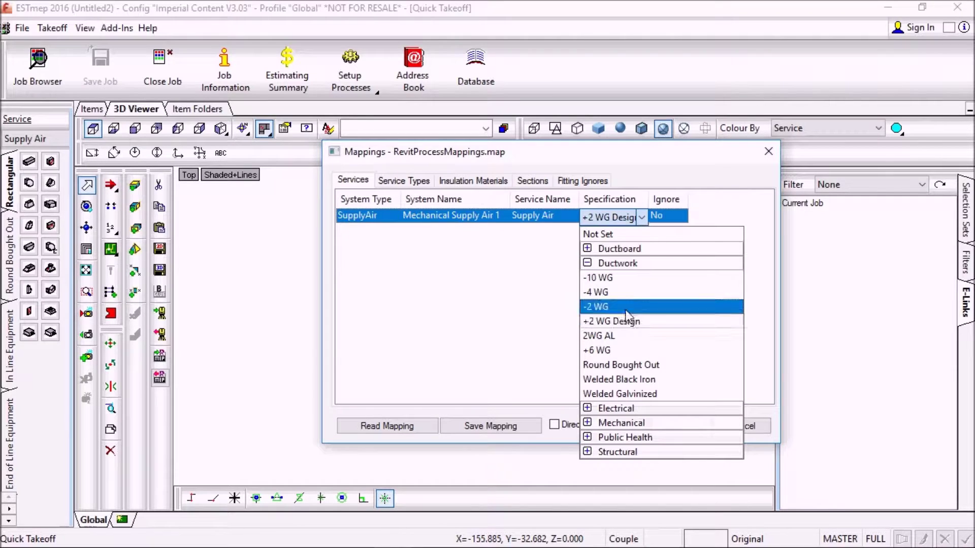
{"action": "left_click", "coordinate": [495, 294]}
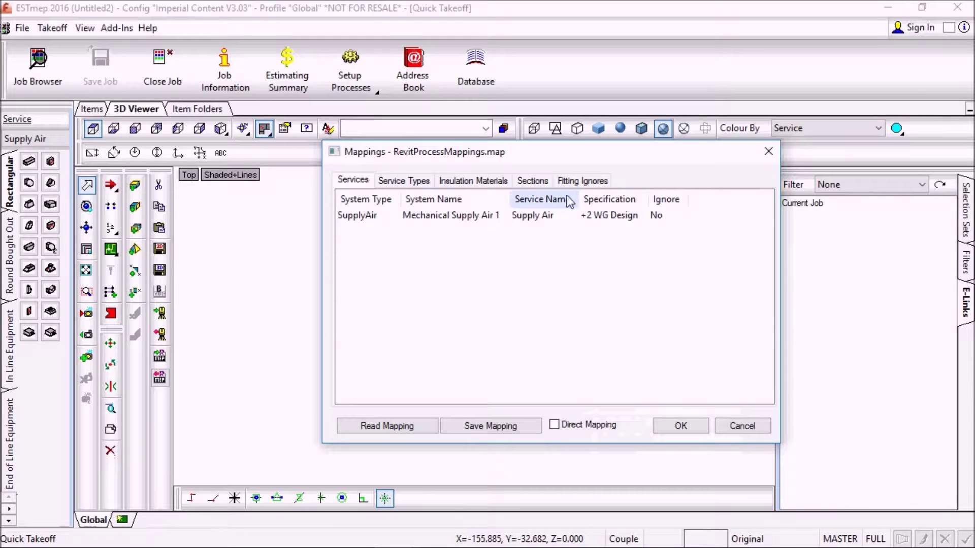
{"action": "left_click", "coordinate": [573, 181]}
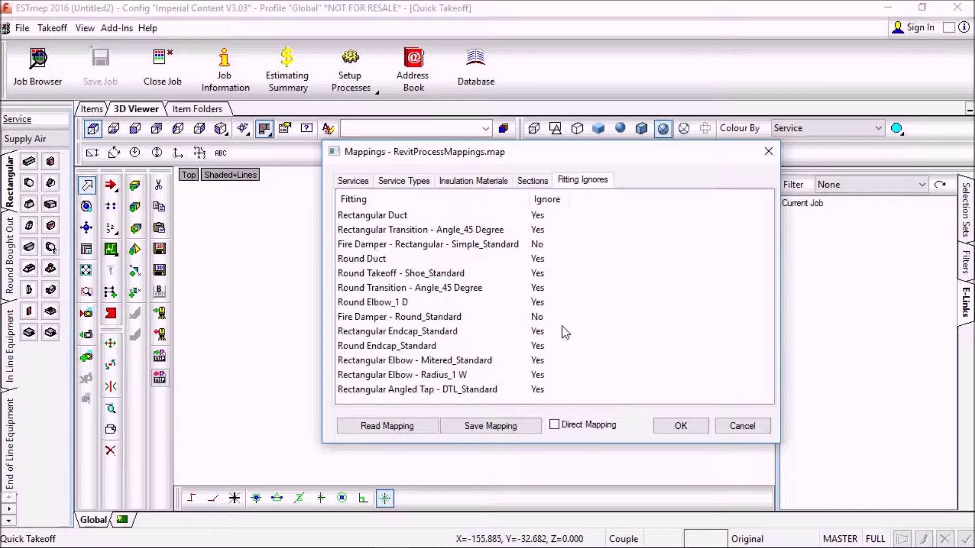
- Check the SupplyAir item mappings for the rectangular and round fire dampers, and accept the mappings to import the ductwork
{"action": "left_click", "coordinate": [354, 181]}
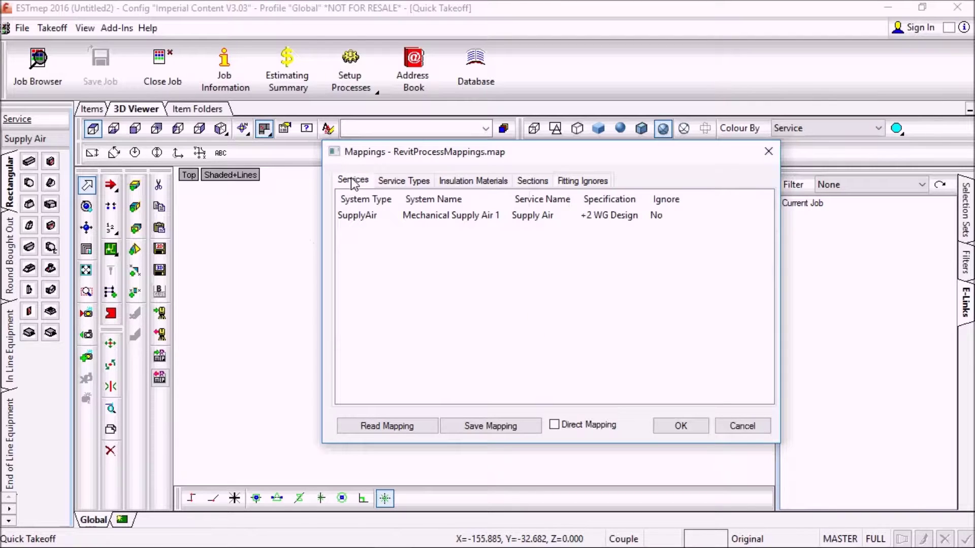
{"action": "right_click", "coordinate": [360, 215]}
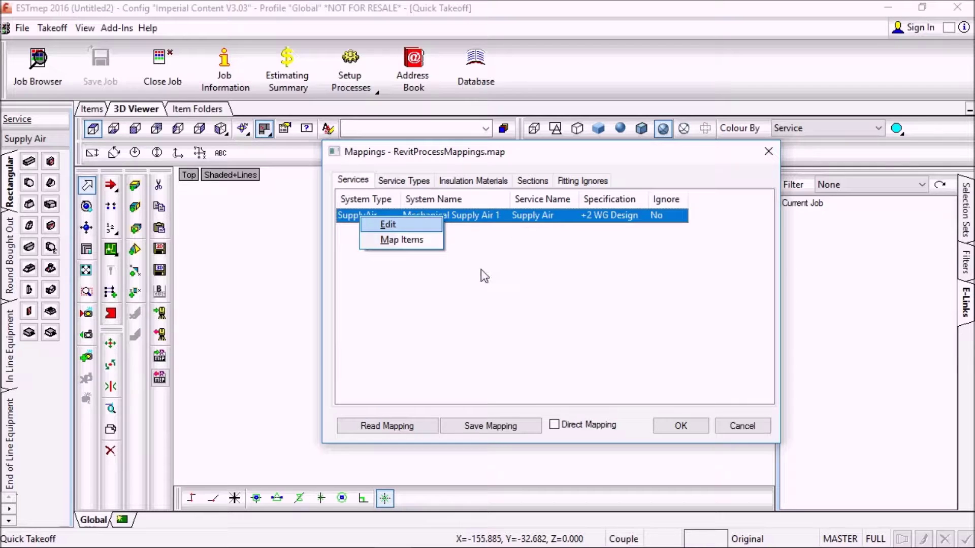
{"action": "left_click", "coordinate": [403, 240]}
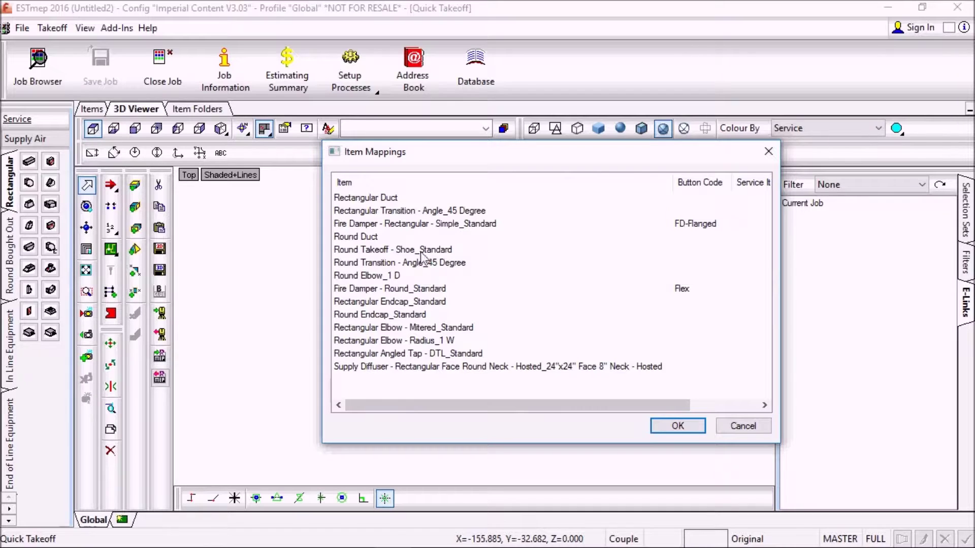
{"action": "left_click", "coordinate": [382, 225]}
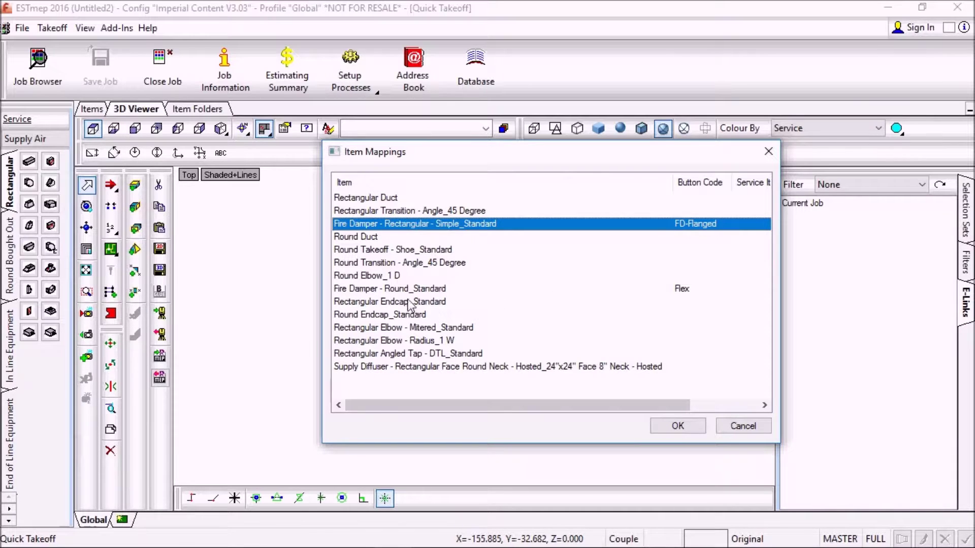
{"action": "left_click", "coordinate": [460, 289]}
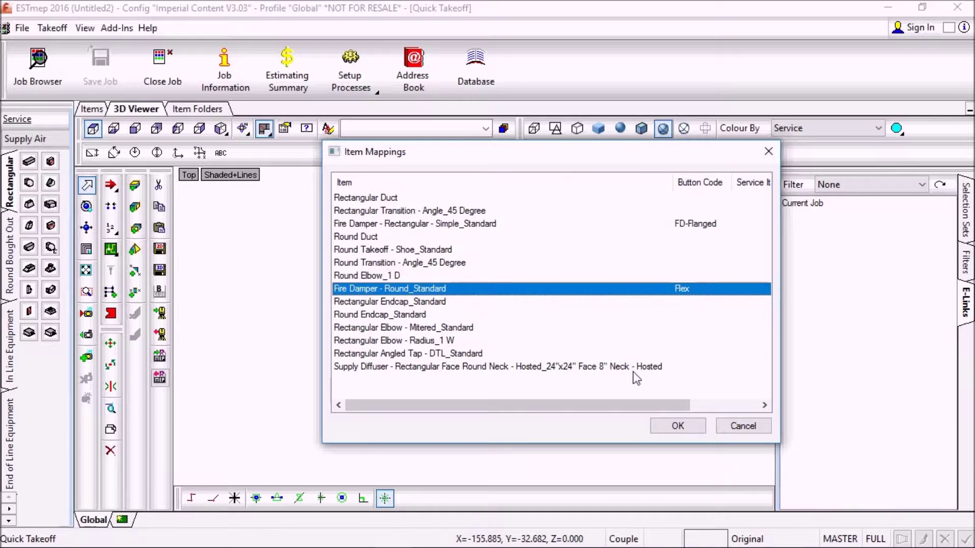
{"action": "left_click", "coordinate": [660, 426]}
{"action": "left_click", "coordinate": [681, 426]}
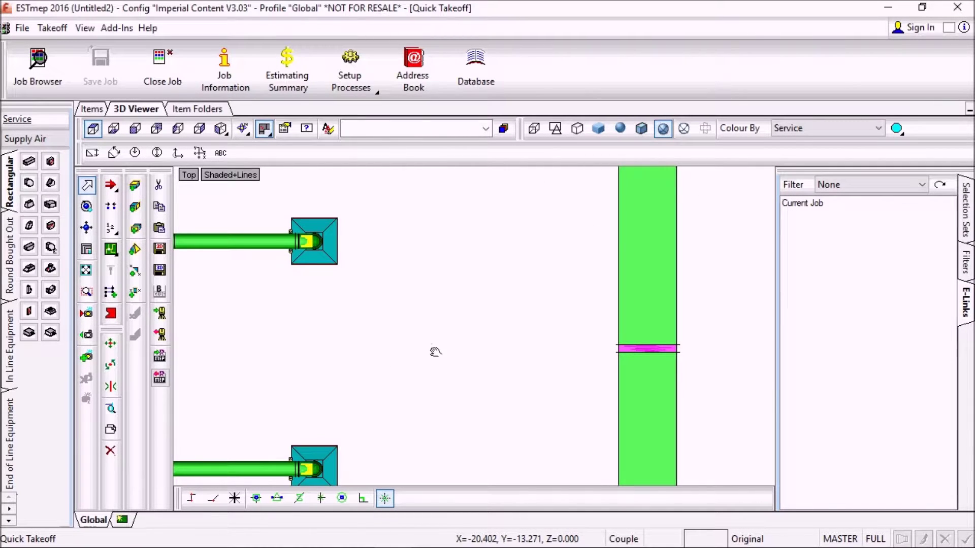
- Inspect the imported duct layout in plan and switch the 3D view to SW Isometric
{"action": "scroll", "coordinate": [443, 297], "scroll_direction": "down", "scroll_amount": 5}
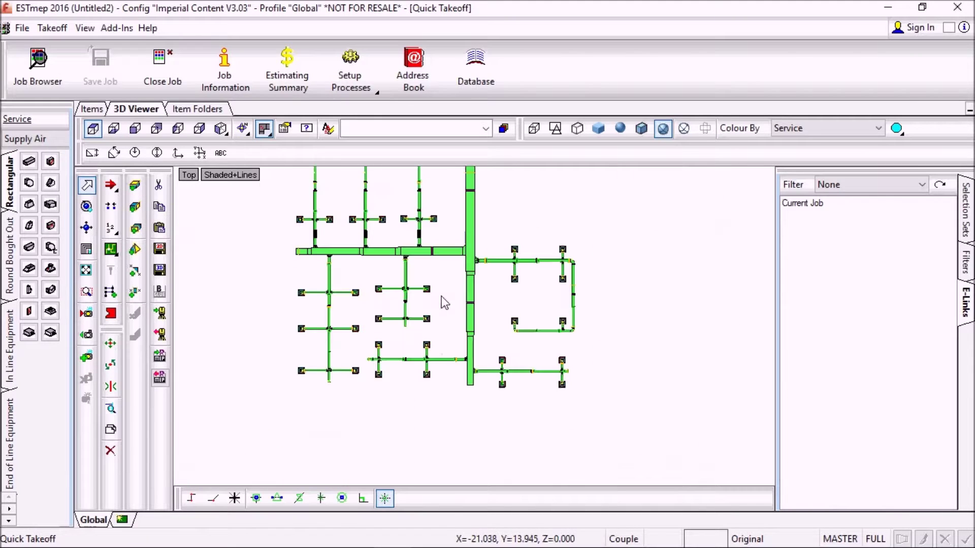
{"action": "middle_click_drag", "start_coordinate": [441, 296], "coordinate": [432, 330]}
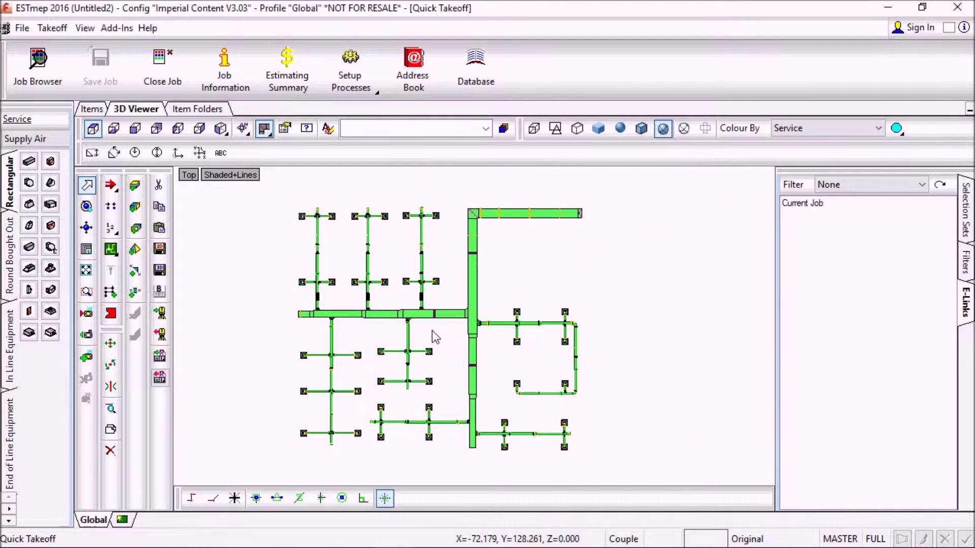
{"action": "scroll", "coordinate": [406, 364], "scroll_direction": "up", "scroll_amount": 2}
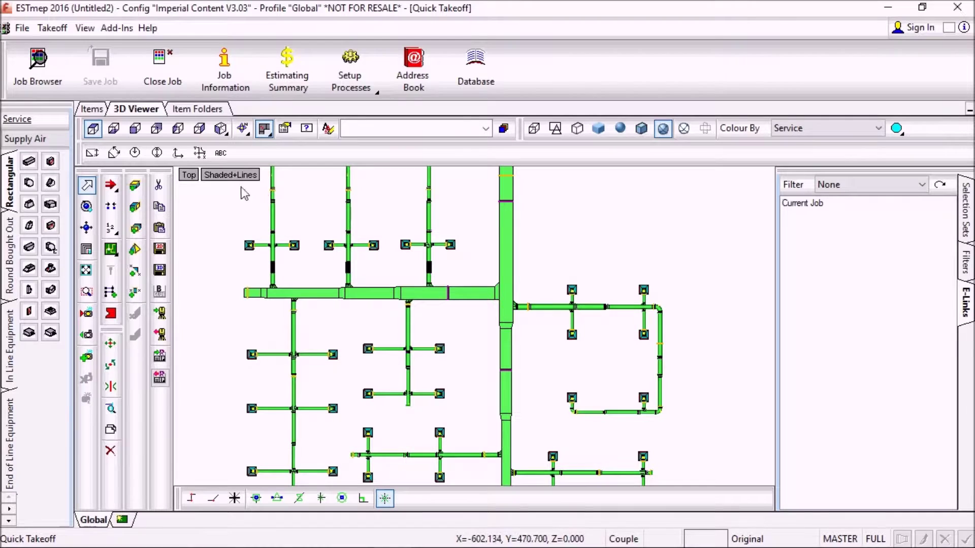
{"action": "left_click", "coordinate": [220, 129]}
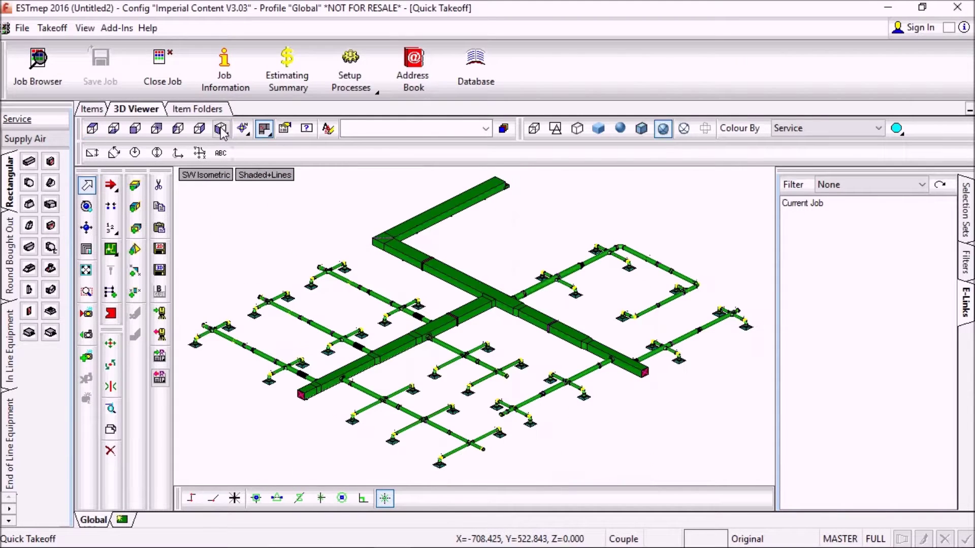
- Examine the branch ducts, flexible connections, fire dampers and diffusers of the imported ductwork in the isometric view
{"action": "scroll", "coordinate": [390, 330], "scroll_direction": "up", "scroll_amount": 6}
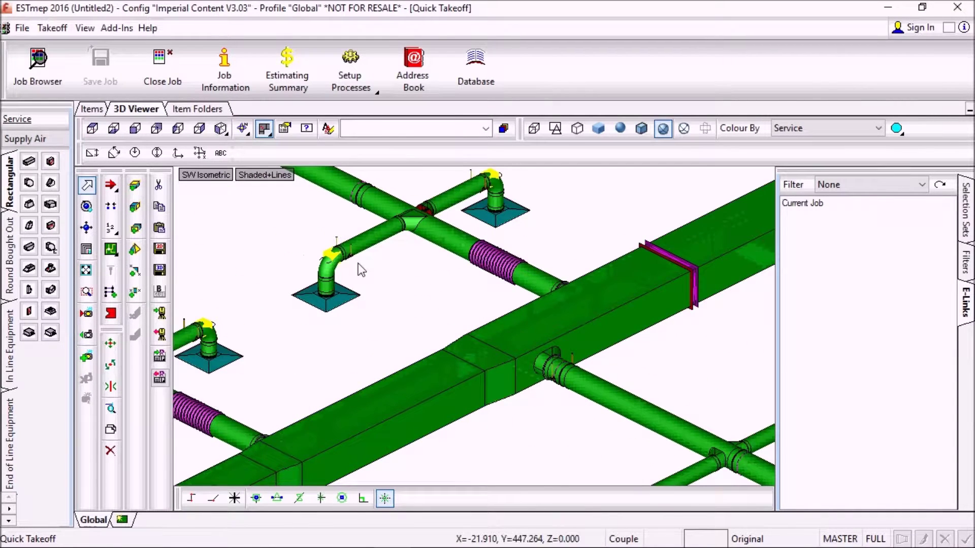
{"action": "scroll", "coordinate": [358, 263], "scroll_direction": "down", "scroll_amount": 1}
{"action": "scroll", "coordinate": [403, 285], "scroll_direction": "down", "scroll_amount": 5}
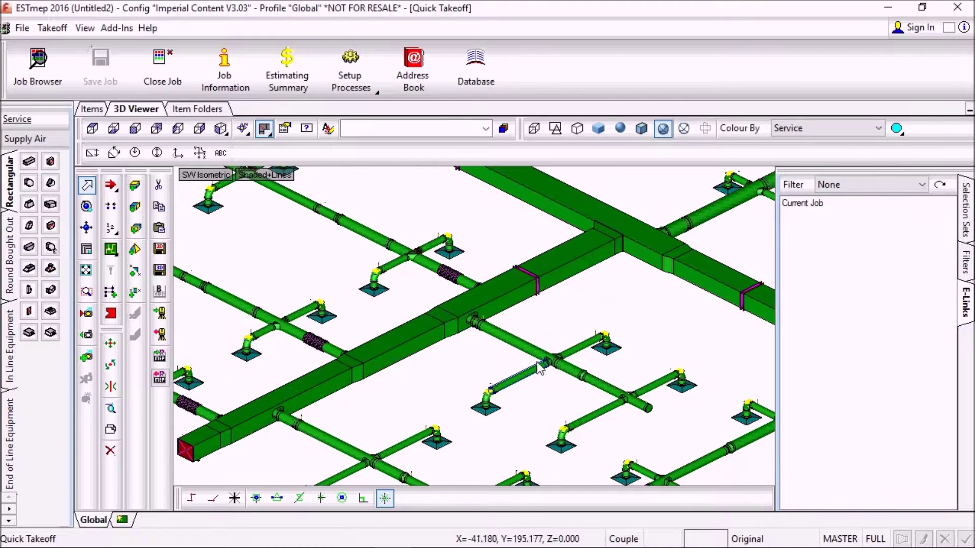
{"action": "scroll", "coordinate": [539, 366], "scroll_direction": "up", "scroll_amount": 5}
{"action": "scroll", "coordinate": [611, 363], "scroll_direction": "down", "scroll_amount": 3}
{"action": "scroll", "coordinate": [587, 353], "scroll_direction": "down", "scroll_amount": 2}
{"action": "scroll", "coordinate": [508, 366], "scroll_direction": "up", "scroll_amount": 3}
{"action": "scroll", "coordinate": [458, 370], "scroll_direction": "down", "scroll_amount": 2}
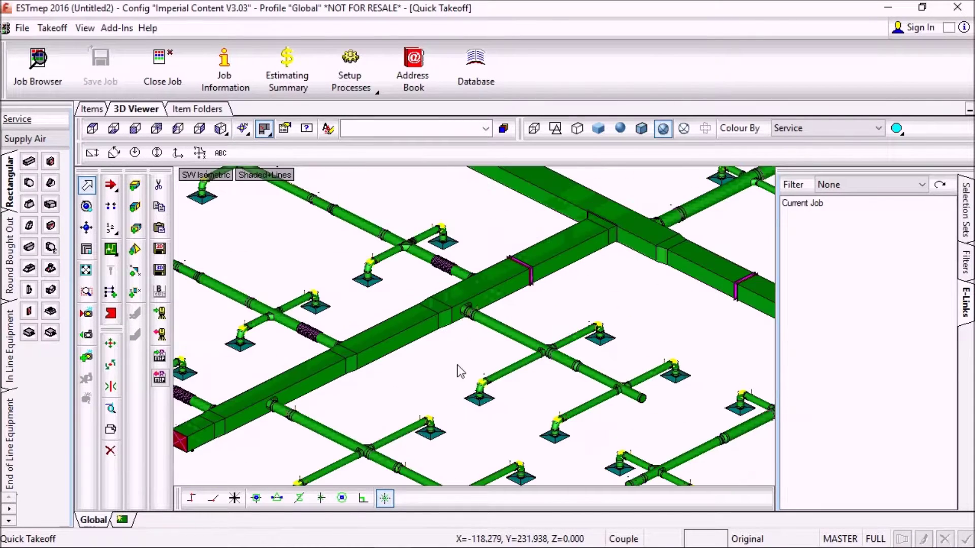
{"action": "scroll", "coordinate": [459, 370], "scroll_direction": "down", "scroll_amount": 1}
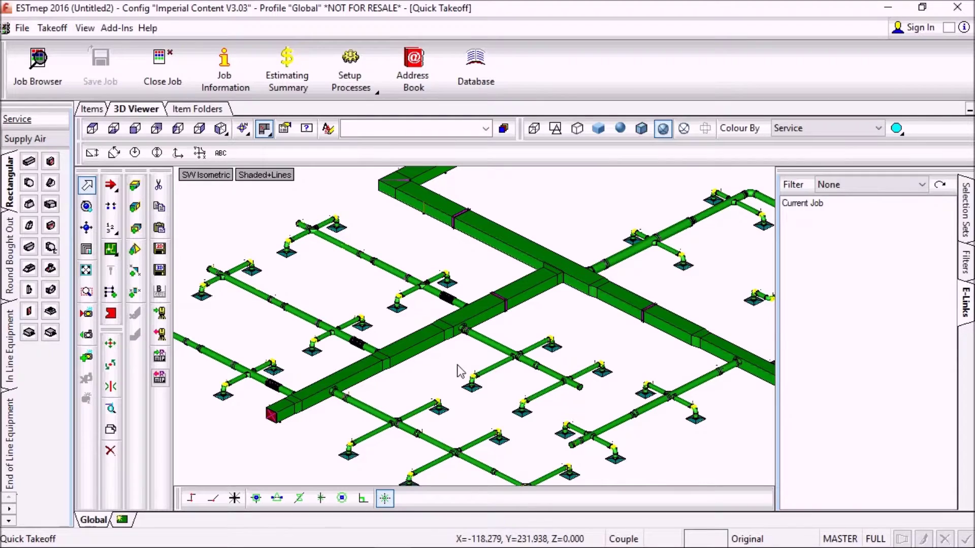
- Review the dimensions and options of the straight rectangular duct beside the main trunk in the top view
{"action": "left_click", "coordinate": [93, 129]}
{"action": "scroll", "coordinate": [487, 301], "scroll_direction": "up", "scroll_amount": 5}
{"action": "scroll", "coordinate": [486, 301], "scroll_direction": "up", "scroll_amount": 2}
{"action": "scroll", "coordinate": [482, 297], "scroll_direction": "down", "scroll_amount": 2}
{"action": "left_click", "coordinate": [489, 322]}
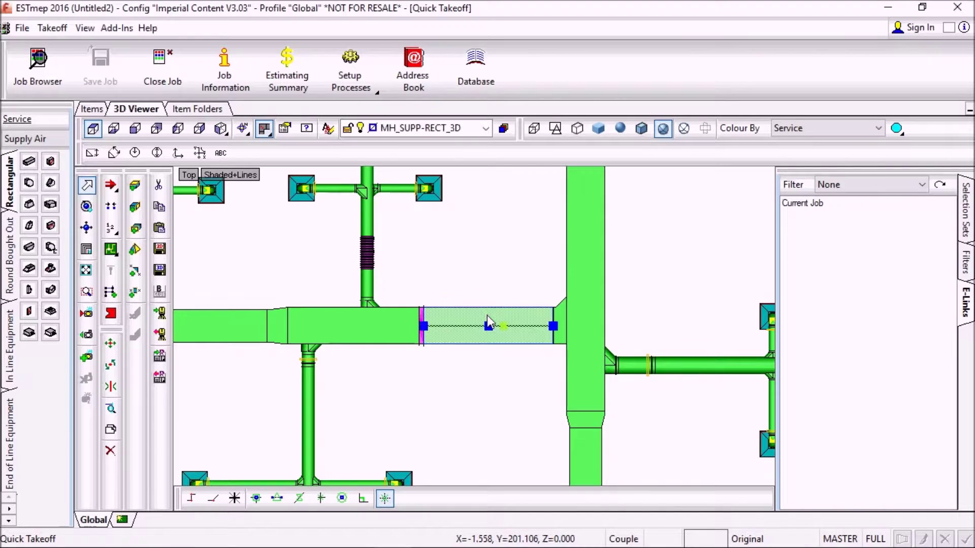
{"action": "double_click", "coordinate": [489, 323]}
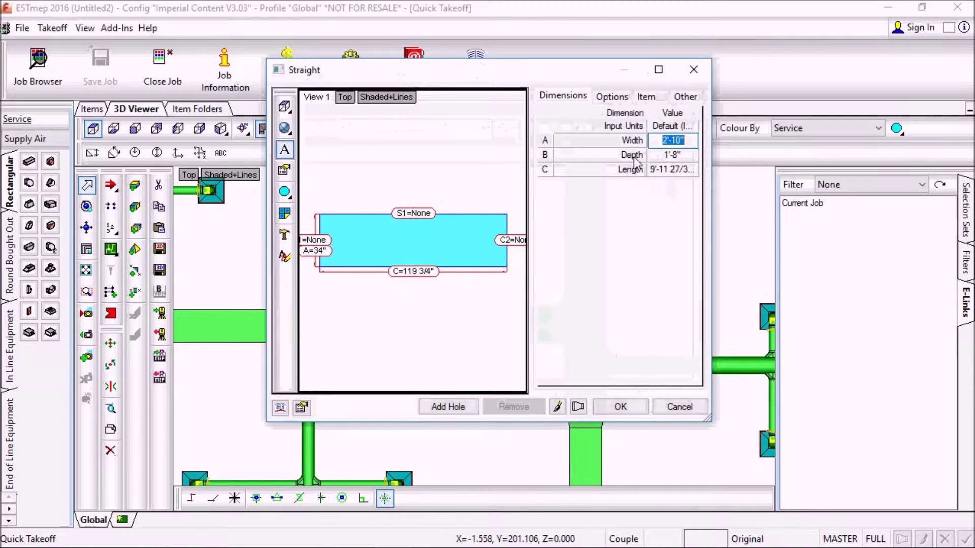
{"action": "left_click", "coordinate": [610, 97]}
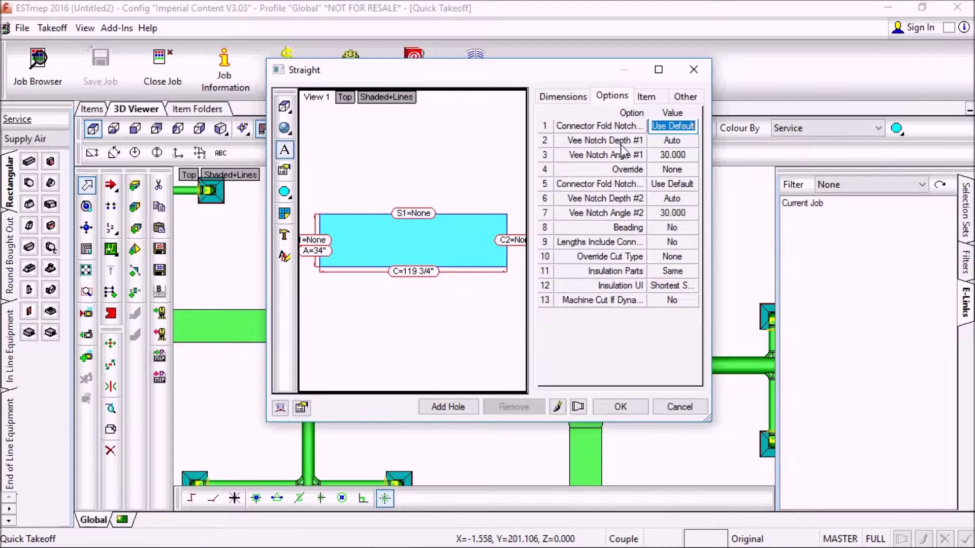
{"action": "left_click", "coordinate": [620, 409]}
{"action": "left_click", "coordinate": [439, 393]}
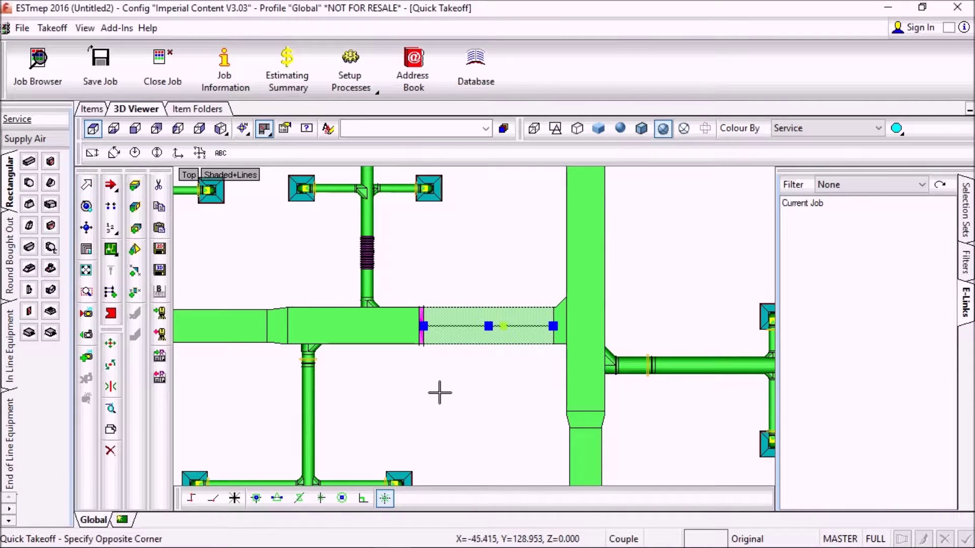
{"action": "left_click", "coordinate": [411, 403]}
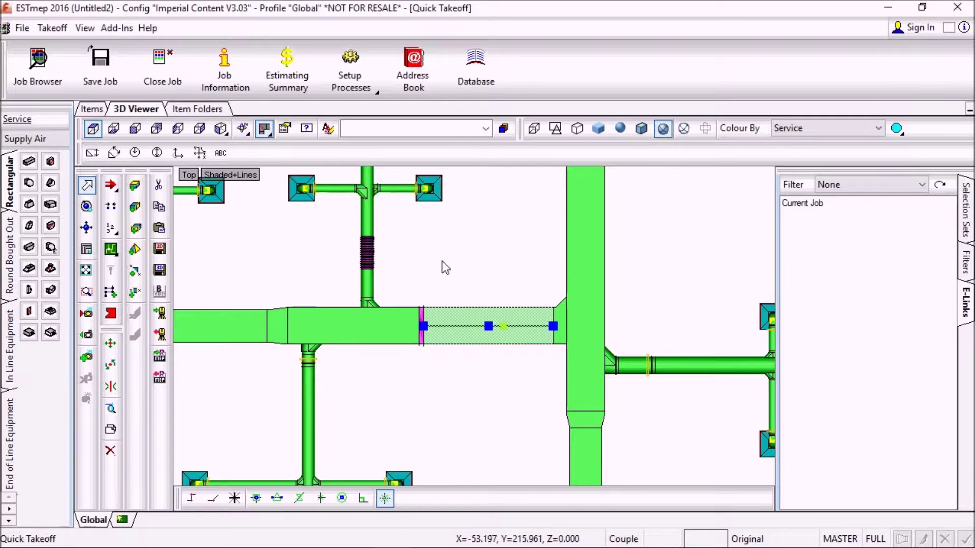
- Check the dimensions of the supply diffuser above the horizontal main duct, and look over the surrounding layout
{"action": "double_click", "coordinate": [446, 199]}
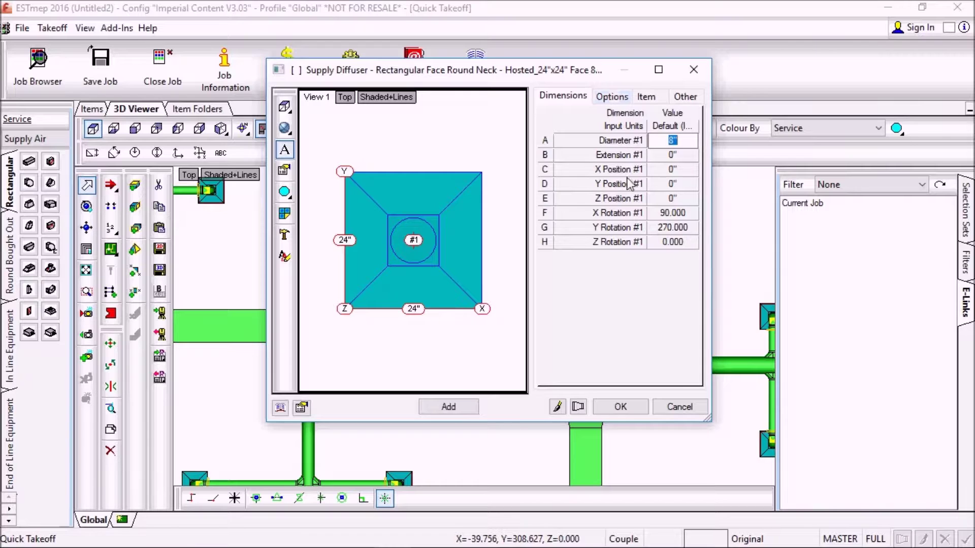
{"action": "left_click", "coordinate": [621, 406]}
{"action": "scroll", "coordinate": [540, 401], "scroll_direction": "down", "scroll_amount": 5}
{"action": "scroll", "coordinate": [431, 334], "scroll_direction": "up", "scroll_amount": 3}
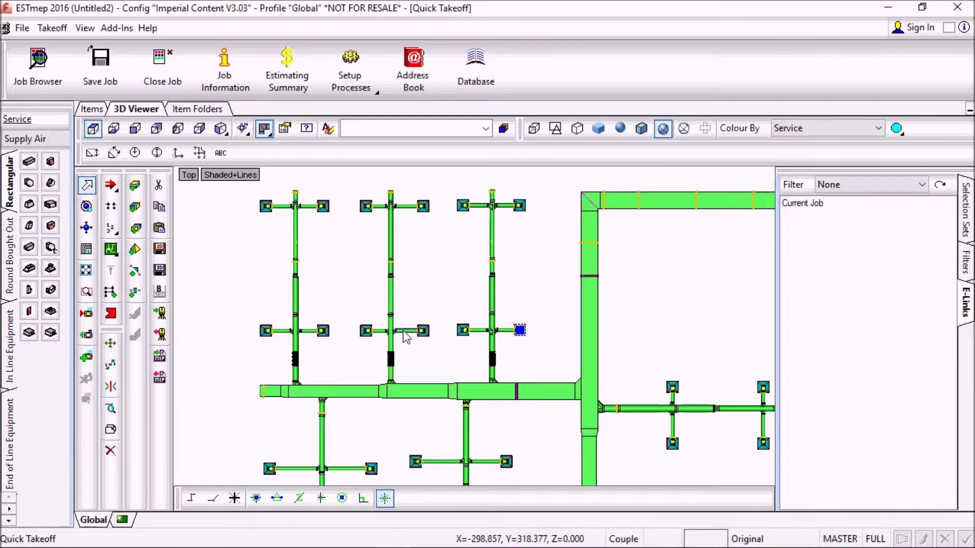
{"action": "scroll", "coordinate": [405, 335], "scroll_direction": "down", "scroll_amount": 2}
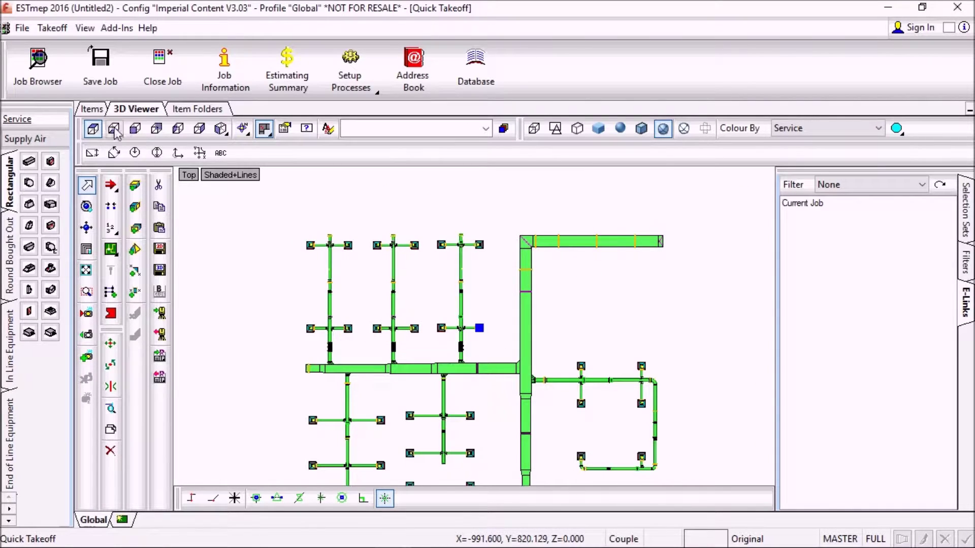
- Review the job's itemized list of tubes, couplings and hangers, and check the group costs in the estimating summary
{"action": "left_click", "coordinate": [93, 112]}
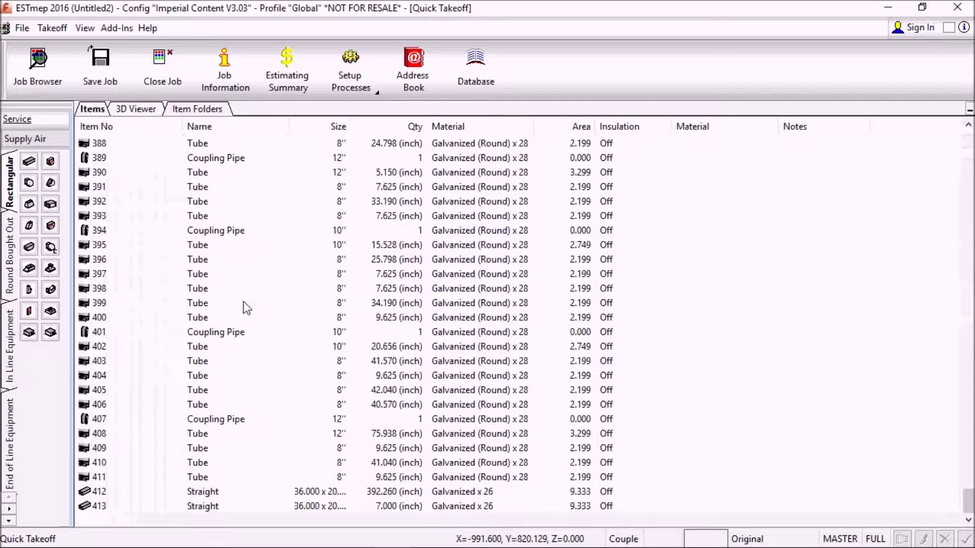
{"action": "scroll", "coordinate": [251, 315], "scroll_direction": "up", "scroll_amount": 9}
{"action": "scroll", "coordinate": [250, 315], "scroll_direction": "up", "scroll_amount": 20}
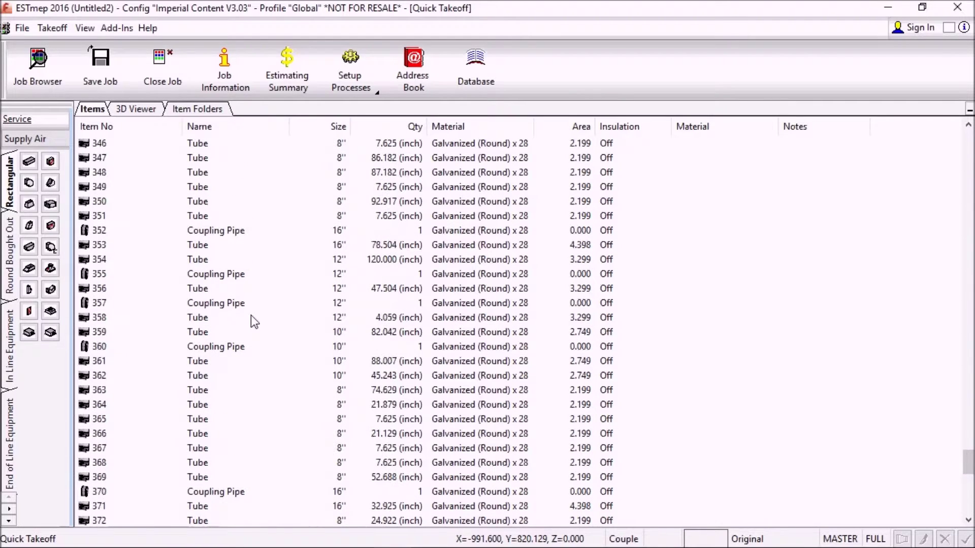
{"action": "scroll", "coordinate": [251, 315], "scroll_direction": "up", "scroll_amount": 16}
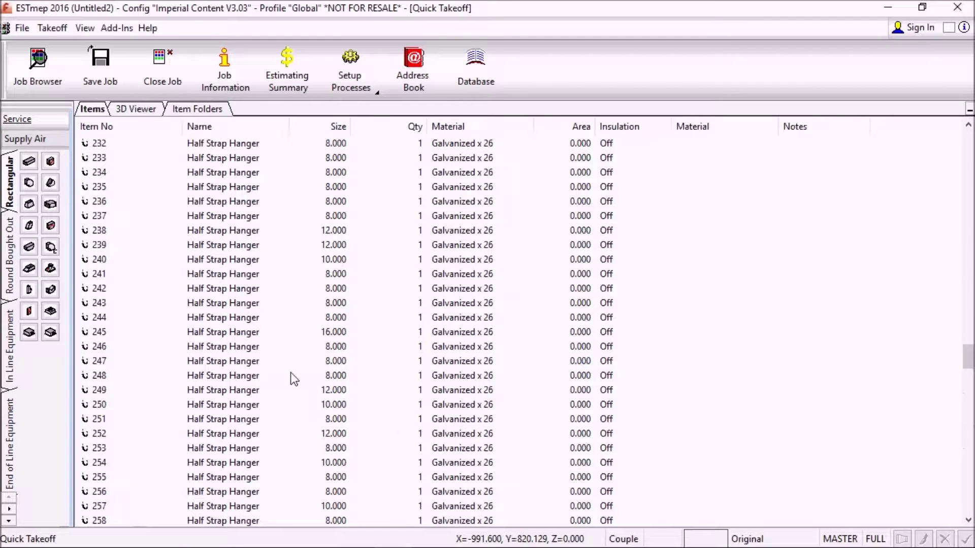
{"action": "scroll", "coordinate": [232, 267], "scroll_direction": "up", "scroll_amount": 3}
{"action": "scroll", "coordinate": [230, 264], "scroll_direction": "up", "scroll_amount": 1}
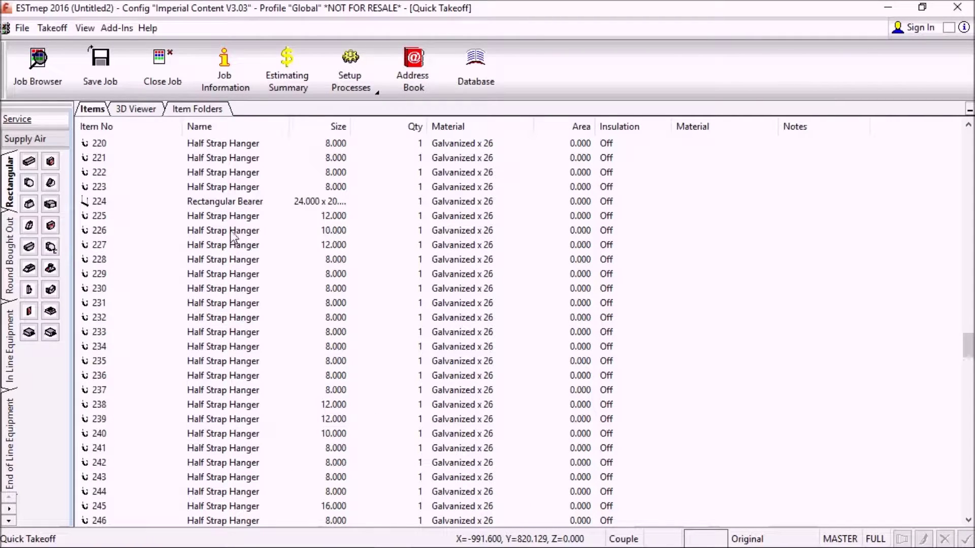
{"action": "left_click", "coordinate": [288, 73]}
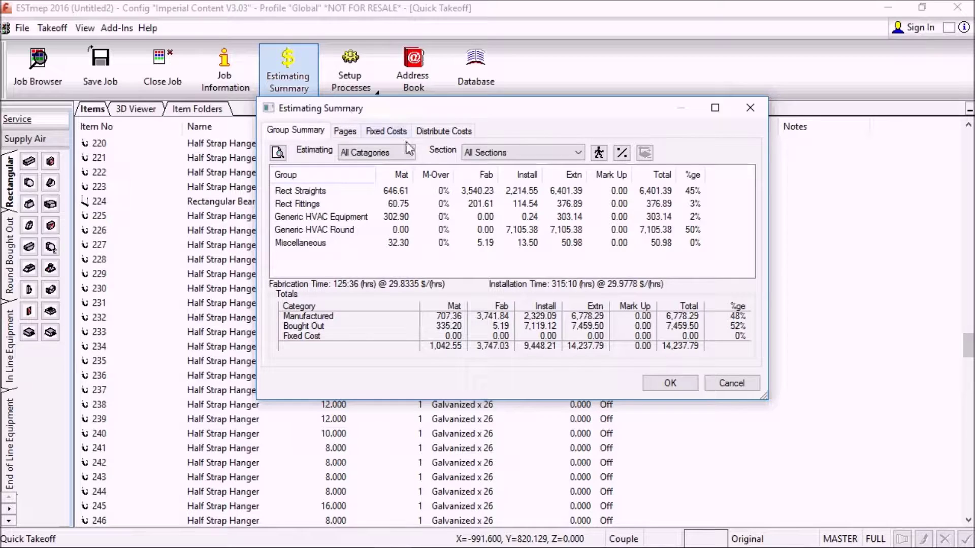
{"action": "left_click", "coordinate": [669, 382]}
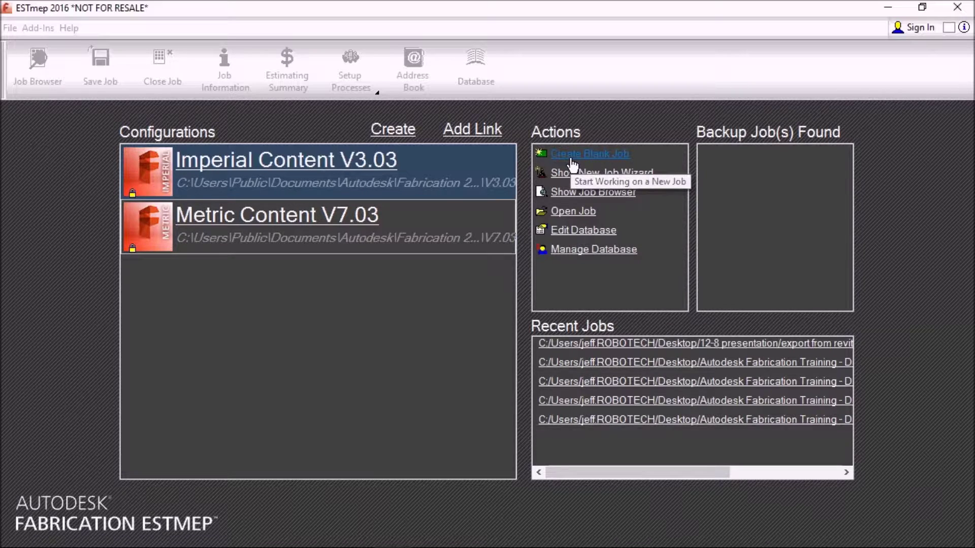
- Create a blank job and turn on the drawing aid before Absolute Polar plus all object snaps, including Snap to Perpendicular
{"action": "left_click", "coordinate": [571, 160]}
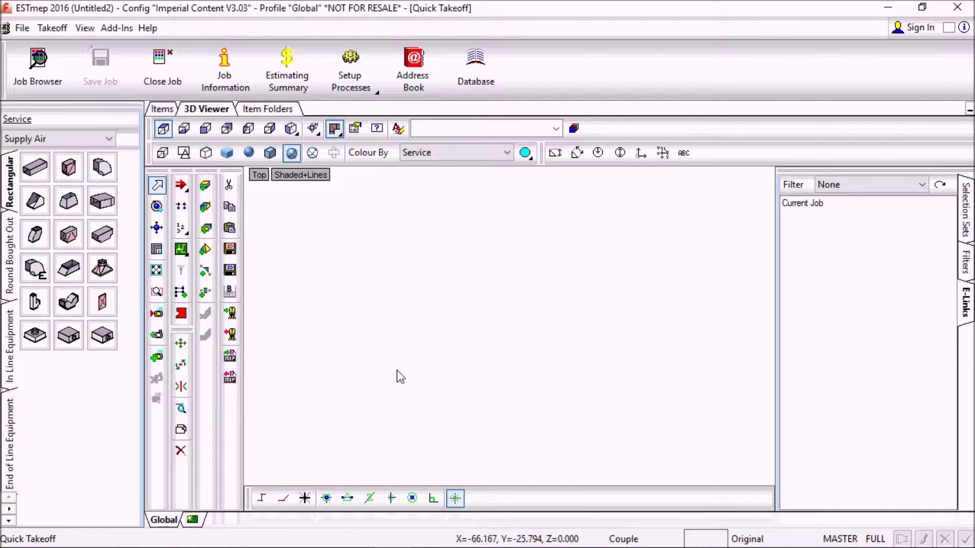
{"action": "left_click", "coordinate": [285, 499]}
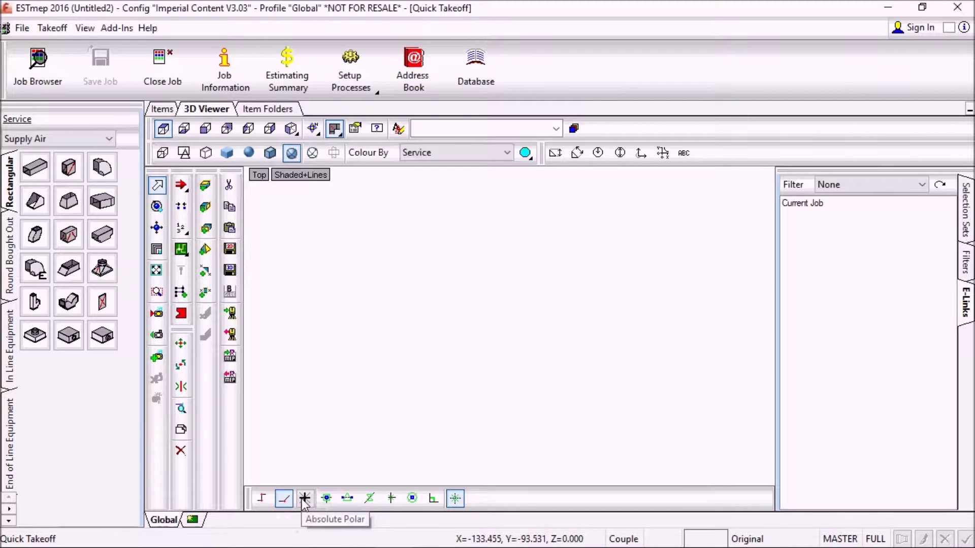
{"action": "left_click", "coordinate": [326, 498]}
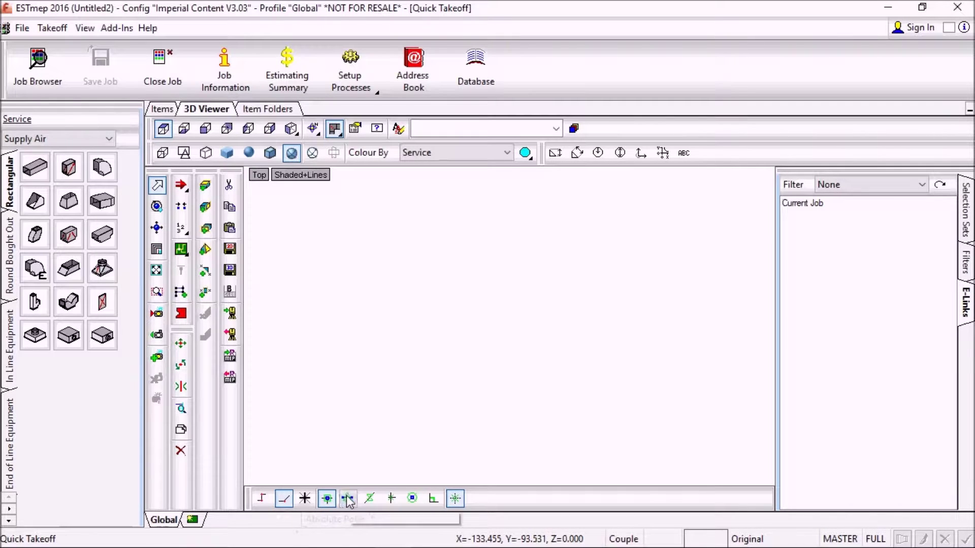
{"action": "left_click", "coordinate": [348, 499]}
{"action": "left_click", "coordinate": [370, 498]}
{"action": "left_click", "coordinate": [389, 497]}
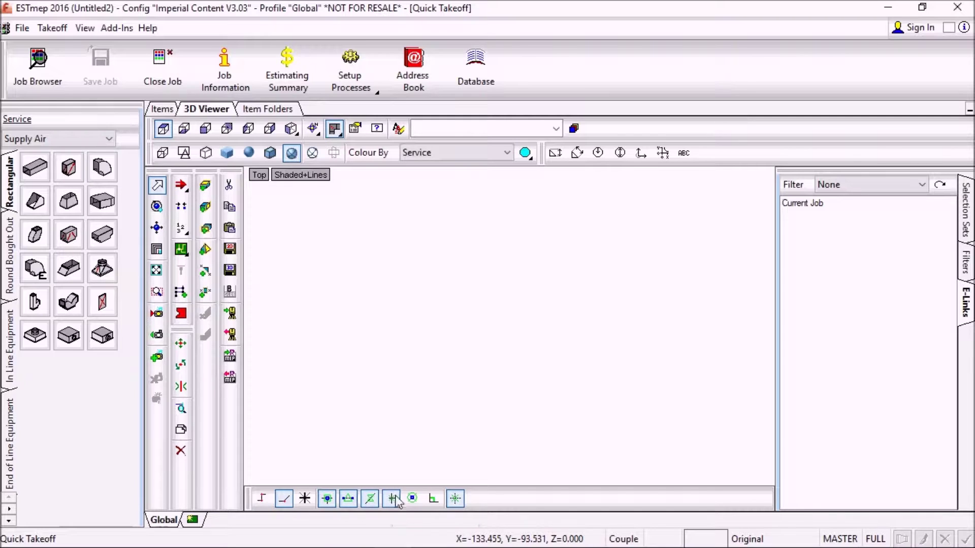
{"action": "left_click", "coordinate": [411, 499]}
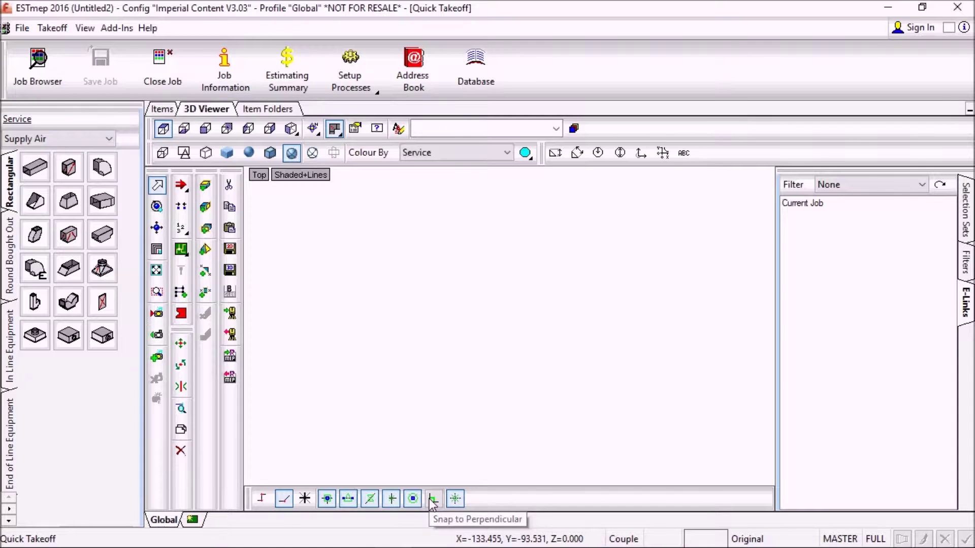
{"action": "left_click", "coordinate": [433, 499]}
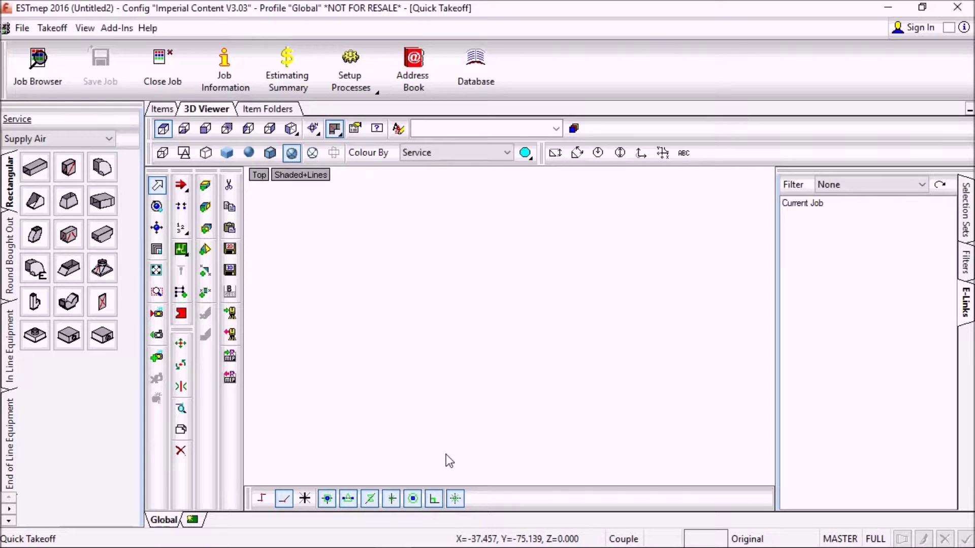
- Import Design_Line_Background.dwg as an AutoCAD RealDWG underlay, accepting its layers, and place it in the empty model
{"action": "right_click", "coordinate": [412, 307]}
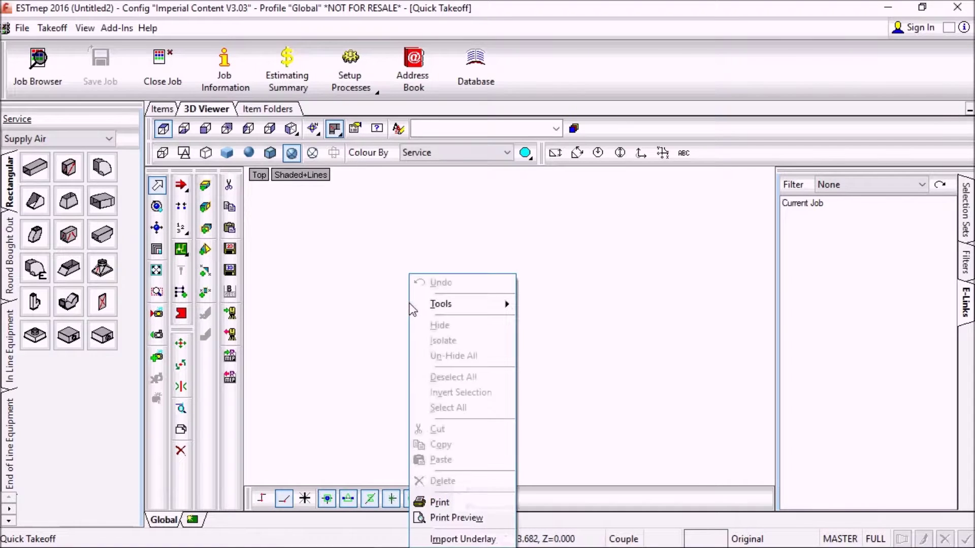
{"action": "left_click", "coordinate": [442, 538]}
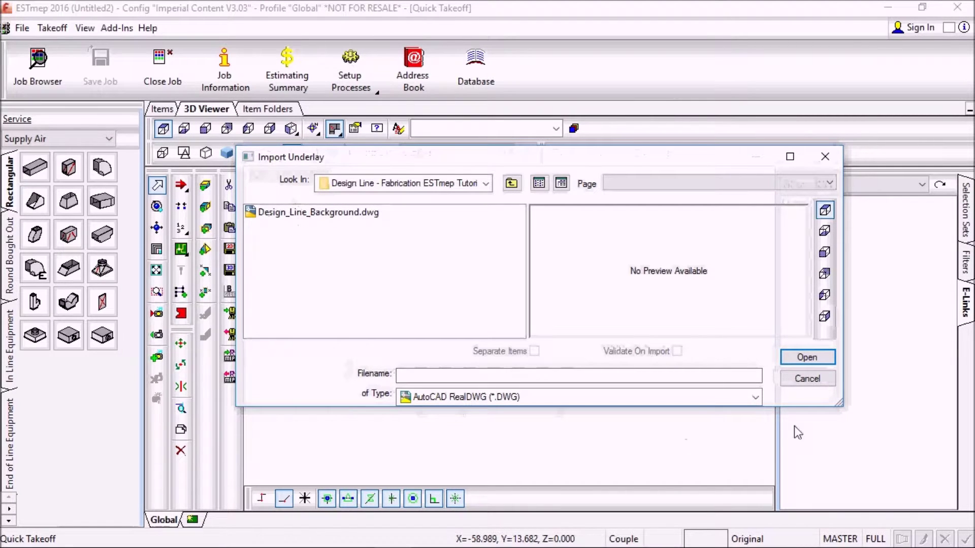
{"action": "left_click", "coordinate": [755, 398]}
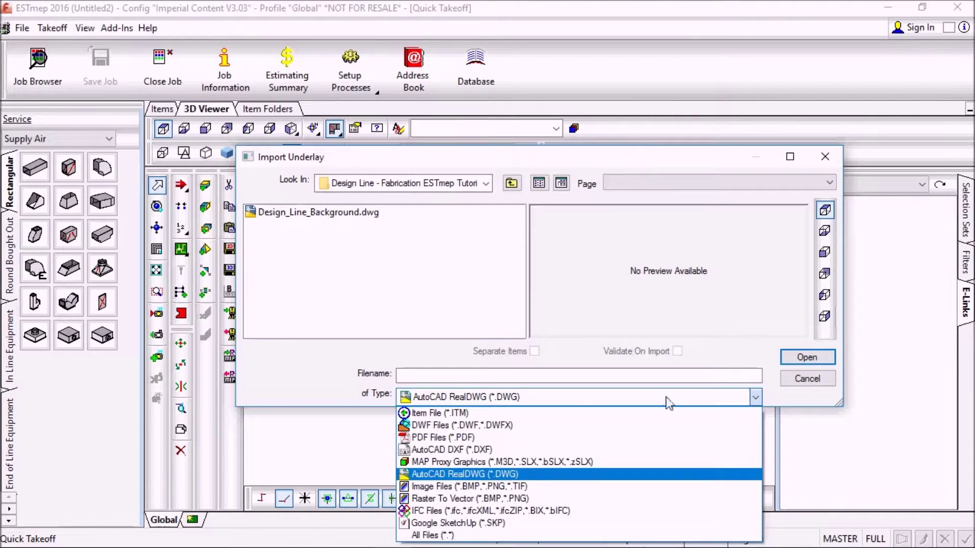
{"action": "left_click", "coordinate": [494, 474]}
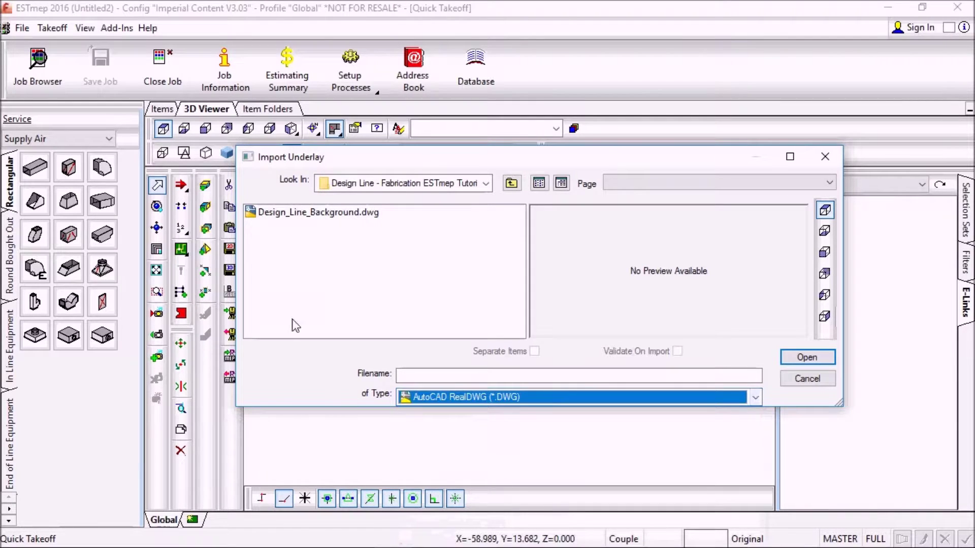
{"action": "double_click", "coordinate": [282, 215]}
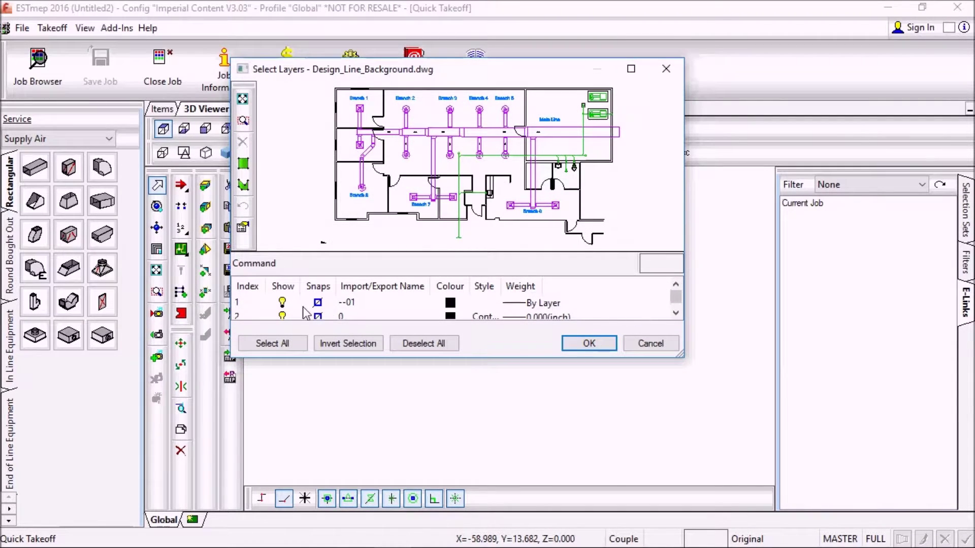
{"action": "left_click", "coordinate": [598, 347]}
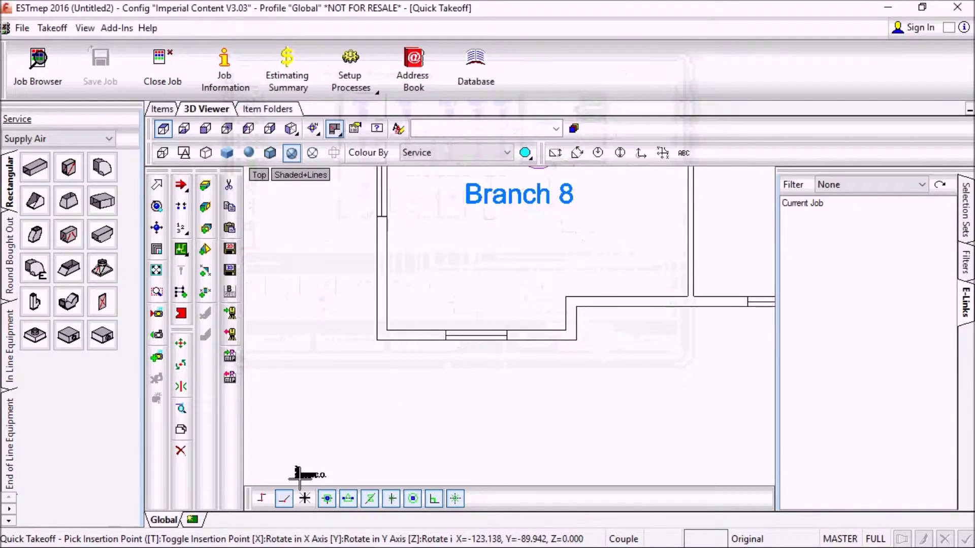
{"action": "left_click", "coordinate": [288, 439]}
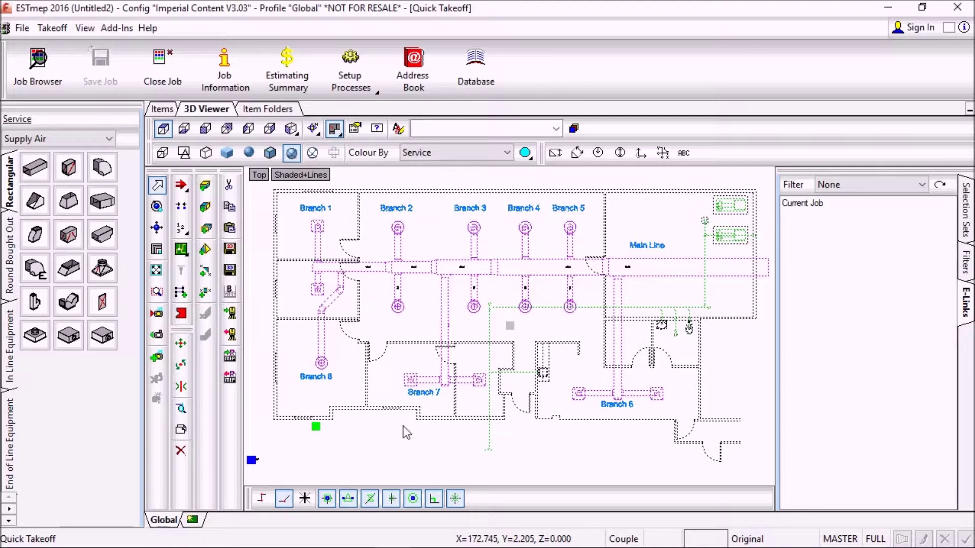
{"action": "left_click", "coordinate": [364, 442]}
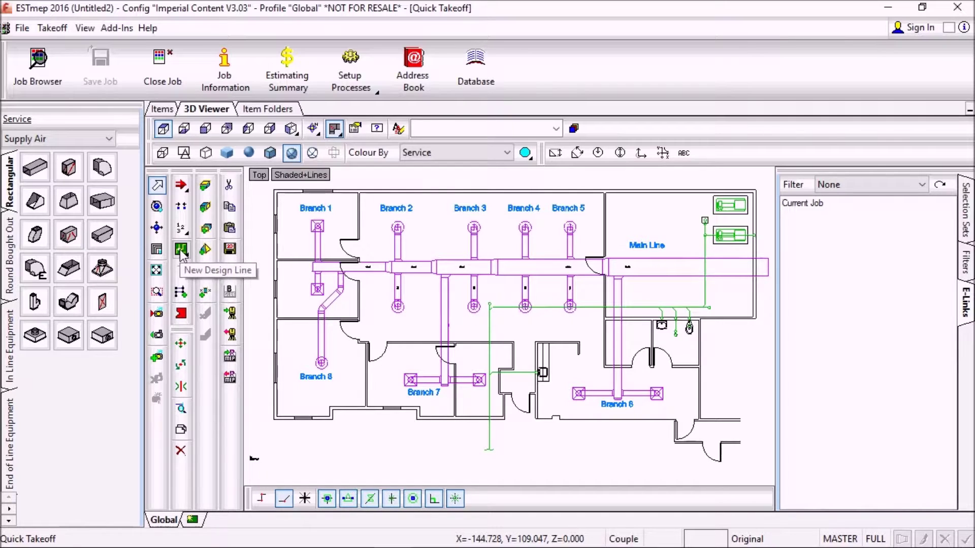
- Switch to Revit to view the 1 - Mech duct plan, and return to ESTmep
{"action": "mouse_move", "coordinate": [183, 546]}
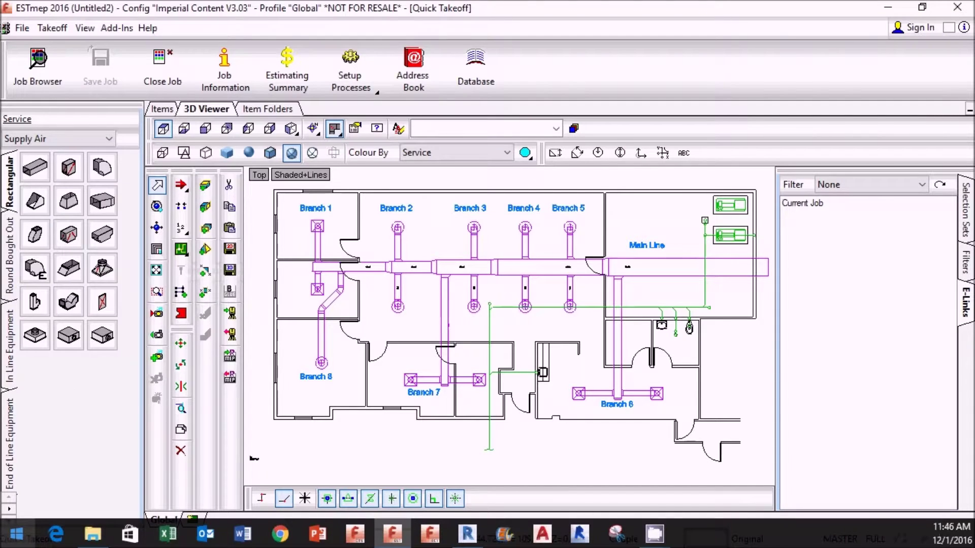
{"action": "left_click", "coordinate": [466, 533]}
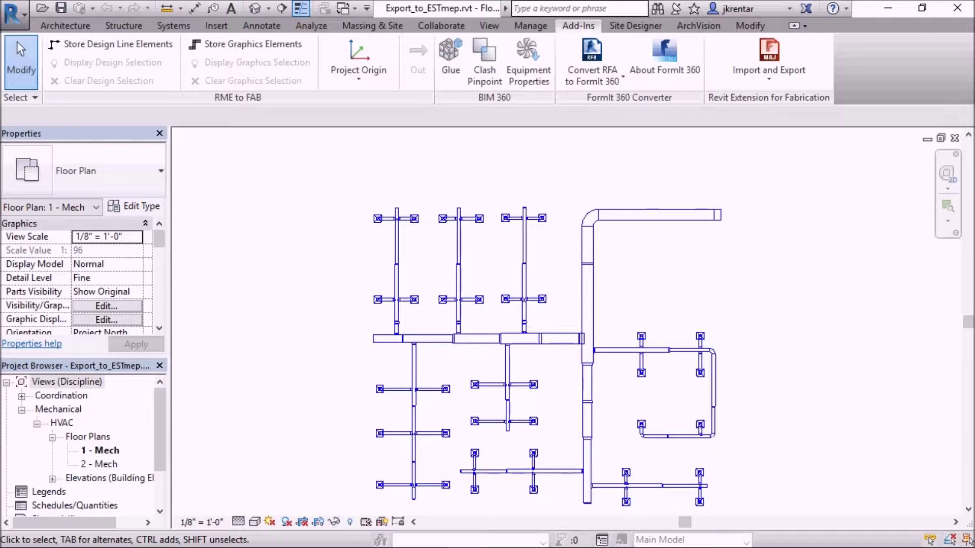
{"action": "key", "text": "alt+Tab"}
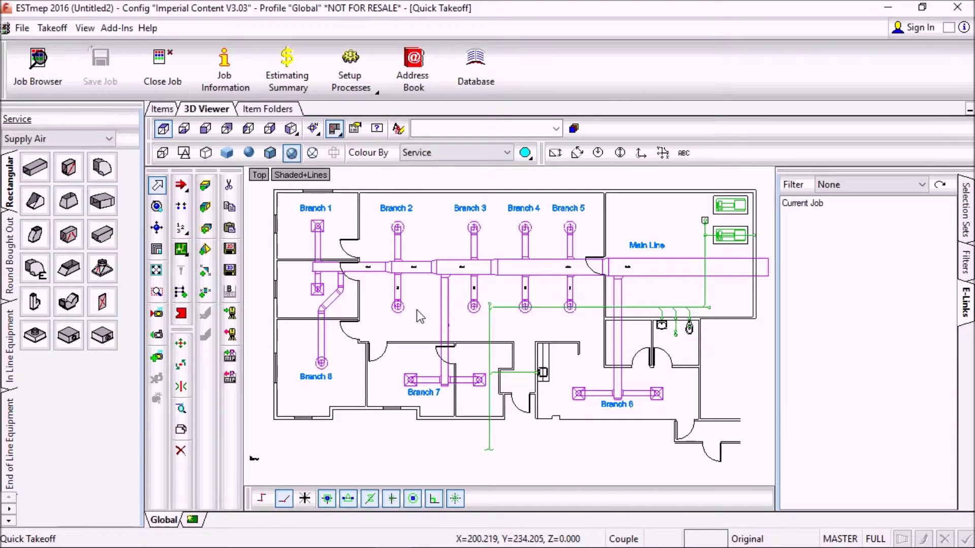
- Start a design line for the Supply Air service and set its specification to Ductwork +6 WG
{"action": "left_click", "coordinate": [181, 250]}
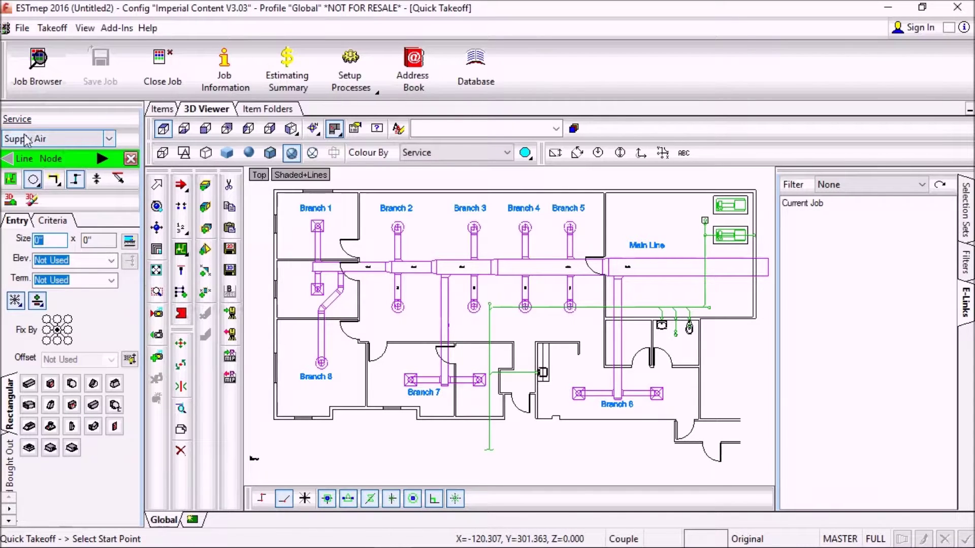
{"action": "left_click", "coordinate": [50, 221]}
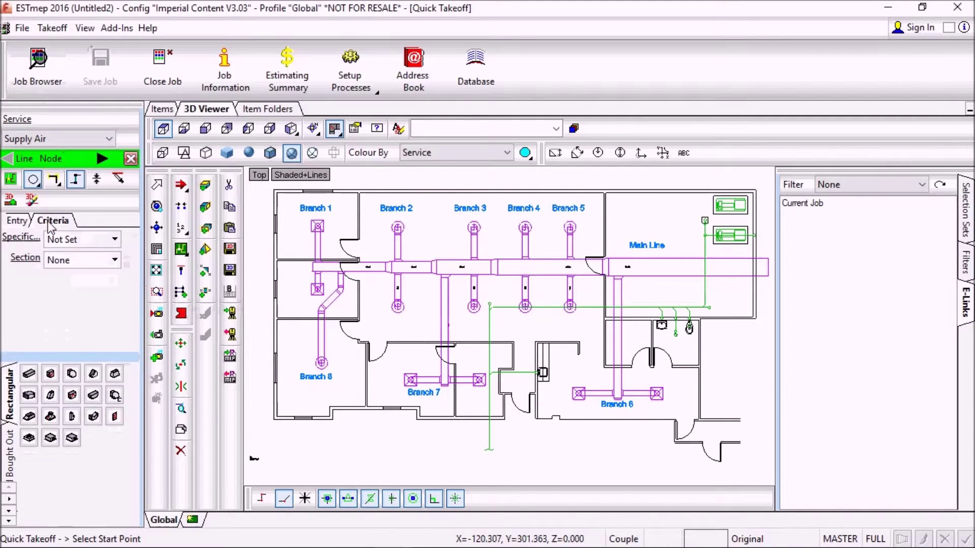
{"action": "left_click", "coordinate": [72, 239]}
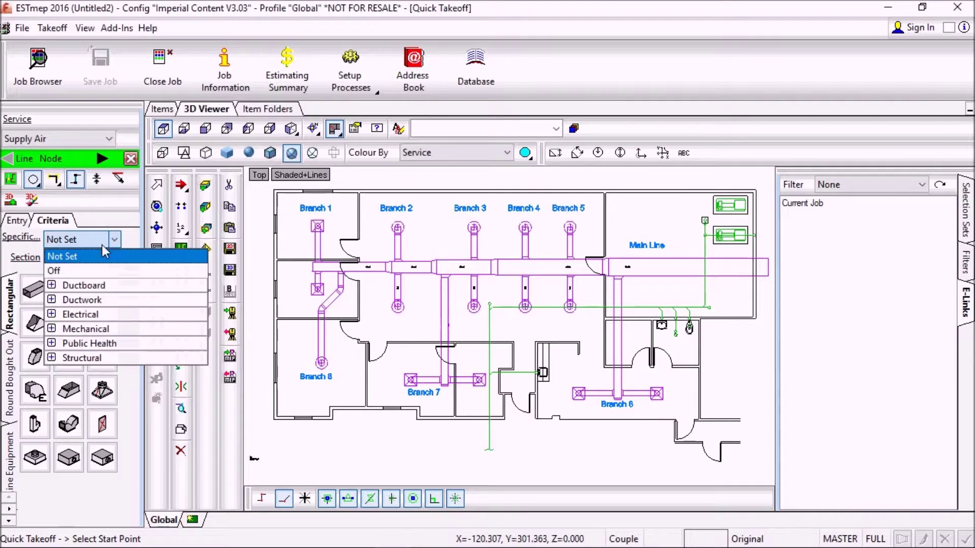
{"action": "left_click", "coordinate": [52, 299]}
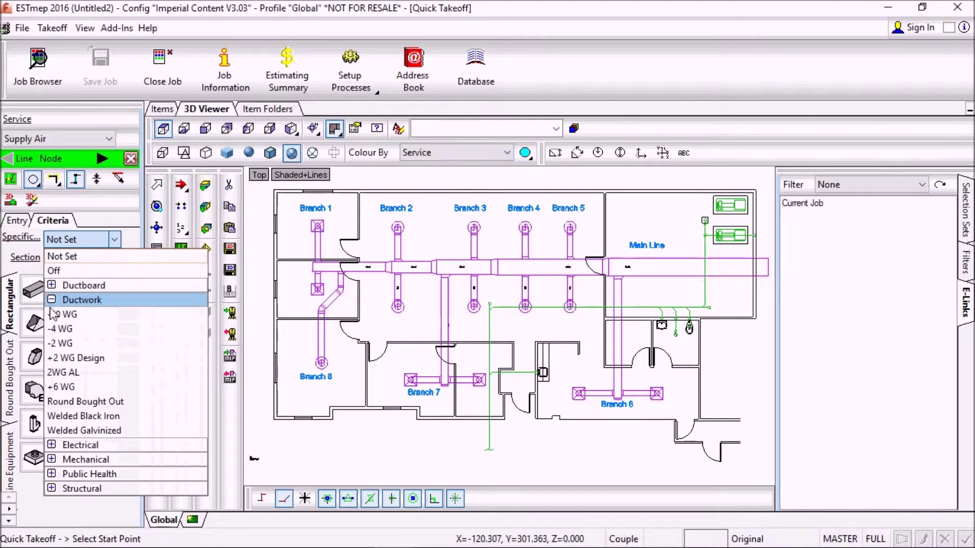
{"action": "left_click", "coordinate": [61, 390]}
{"action": "left_click", "coordinate": [15, 223]}
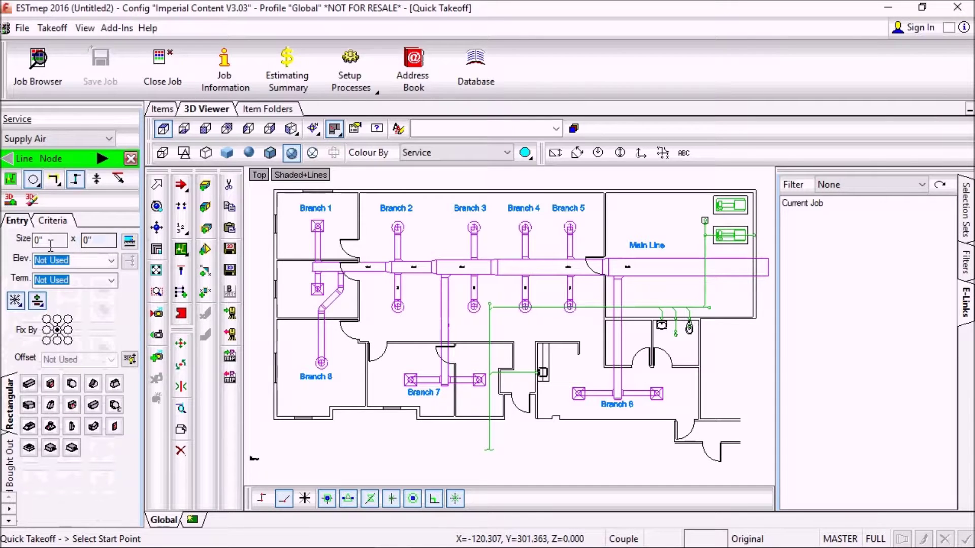
- Draw the first main line section at size 36 x 22 and elevation 144, from the duct's open end to the first reducer
{"action": "scroll", "coordinate": [660, 273], "scroll_direction": "up", "scroll_amount": 6}
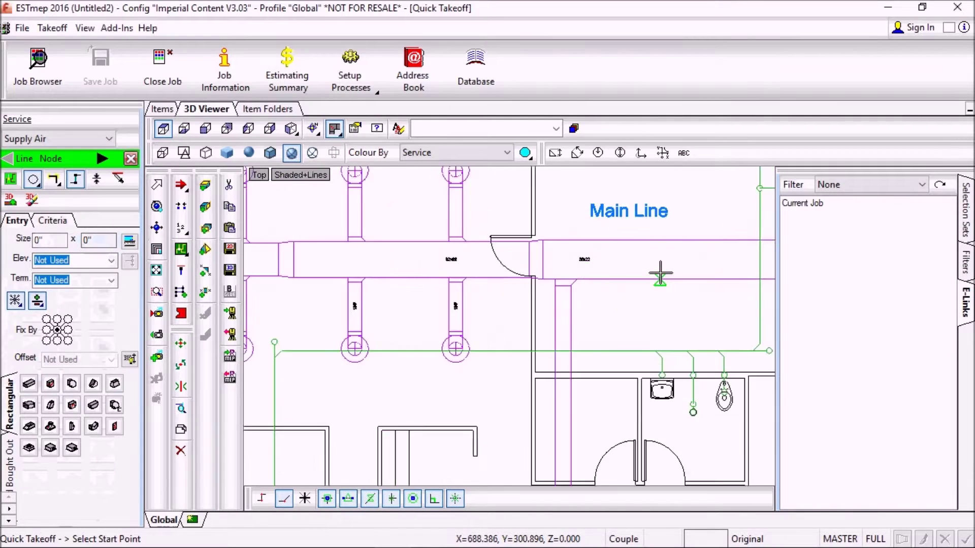
{"action": "scroll", "coordinate": [396, 255], "scroll_direction": "down", "scroll_amount": 5}
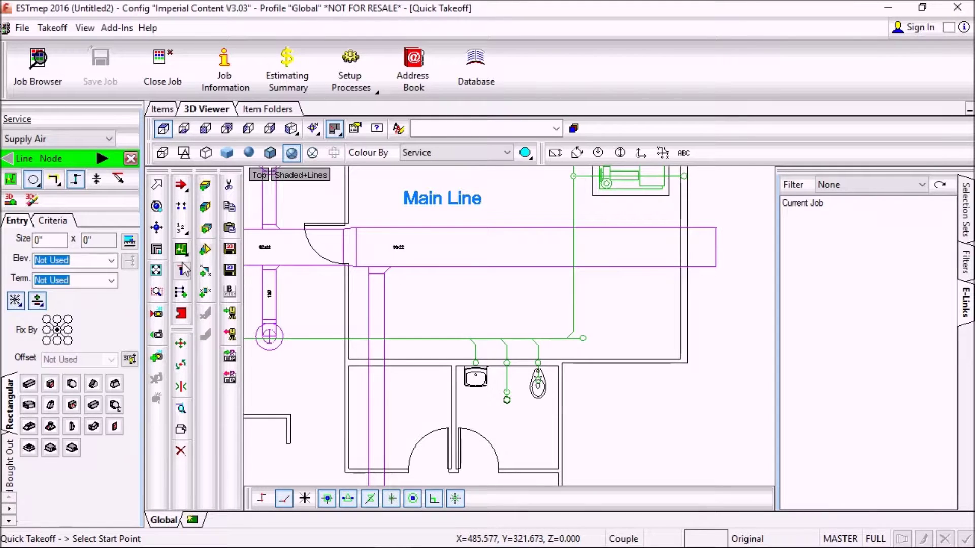
{"action": "left_click", "coordinate": [50, 240]}
{"action": "type", "text": "36"}
{"action": "key", "text": "Tab"}
{"action": "type", "text": "2"}
{"action": "key", "text": "Tab"}
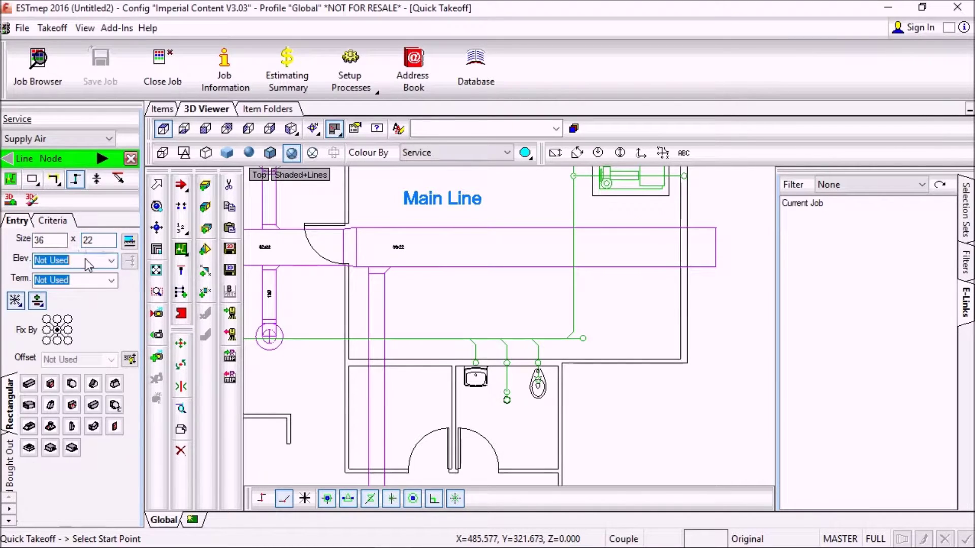
{"action": "type", "text": "144"}
{"action": "left_click", "coordinate": [715, 247]}
{"action": "scroll", "coordinate": [368, 247], "scroll_direction": "up", "scroll_amount": 4}
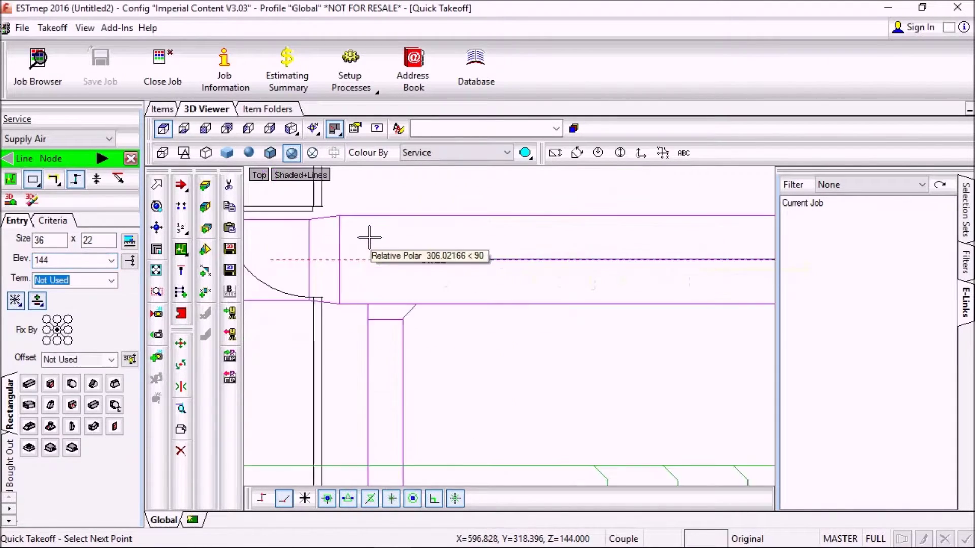
{"action": "left_click", "coordinate": [323, 273]}
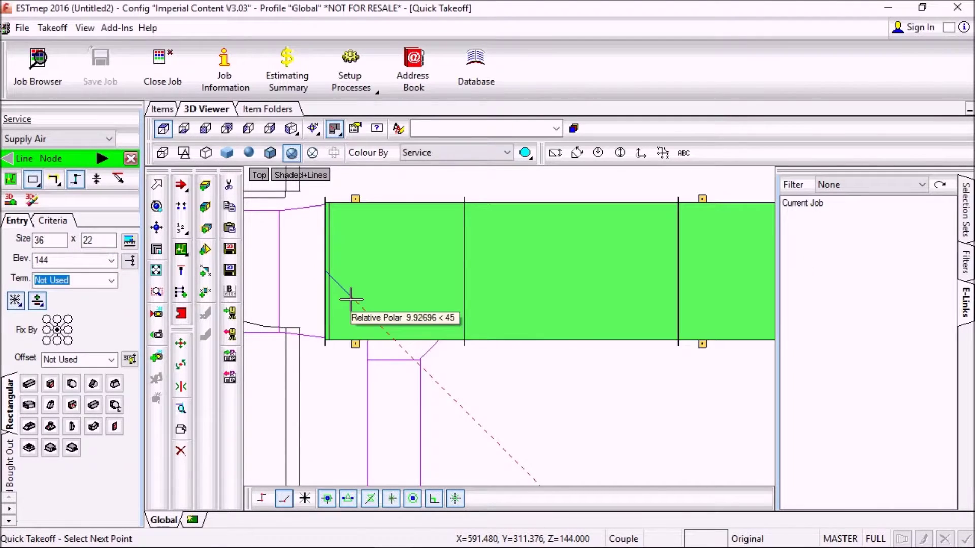
- Continue the main line at size 32 x 22 past Branches 5 and 4 to the next reducer
{"action": "scroll", "coordinate": [349, 299], "scroll_direction": "down", "scroll_amount": 2}
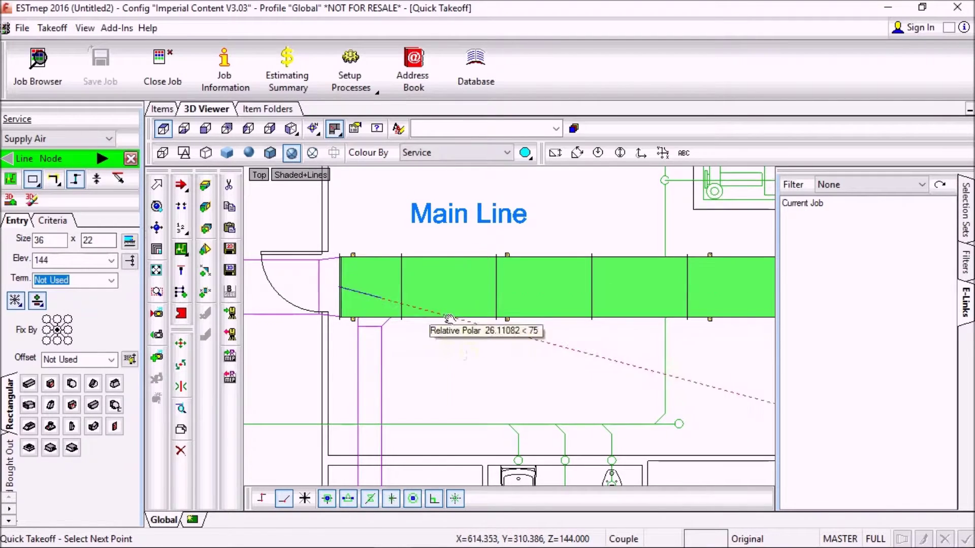
{"action": "scroll", "coordinate": [411, 336], "scroll_direction": "up", "scroll_amount": 2}
{"action": "scroll", "coordinate": [410, 336], "scroll_direction": "up", "scroll_amount": 1}
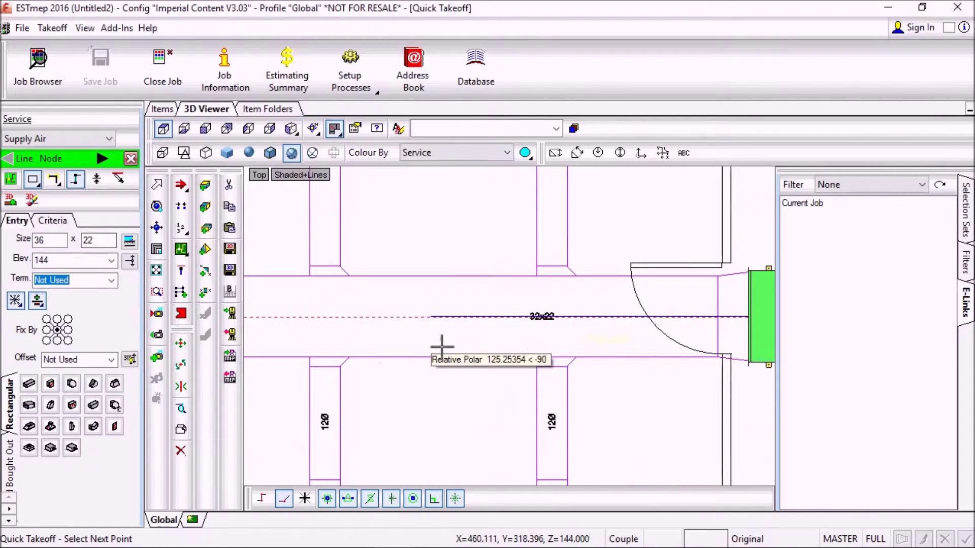
{"action": "double_click", "coordinate": [51, 241]}
{"action": "type", "text": "32"}
{"action": "key", "text": "Tab"}
{"action": "type", "text": "22"}
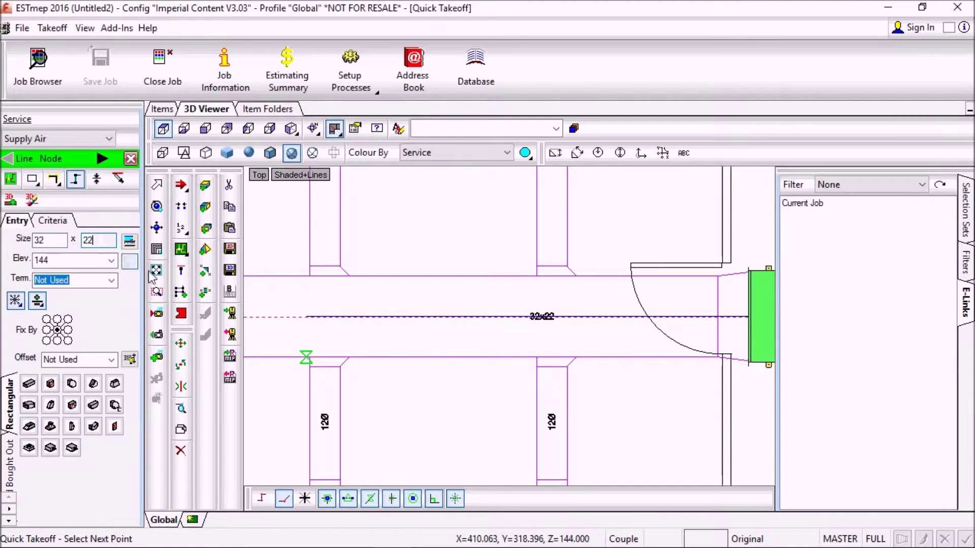
{"action": "scroll", "coordinate": [486, 333], "scroll_direction": "down", "scroll_amount": 2}
{"action": "left_click", "coordinate": [343, 346]}
- Continue the main line at size 30 x 18 past Branch 3 to the start of the 24x14 reducer
{"action": "middle_click_drag", "start_coordinate": [391, 354], "coordinate": [669, 361]}
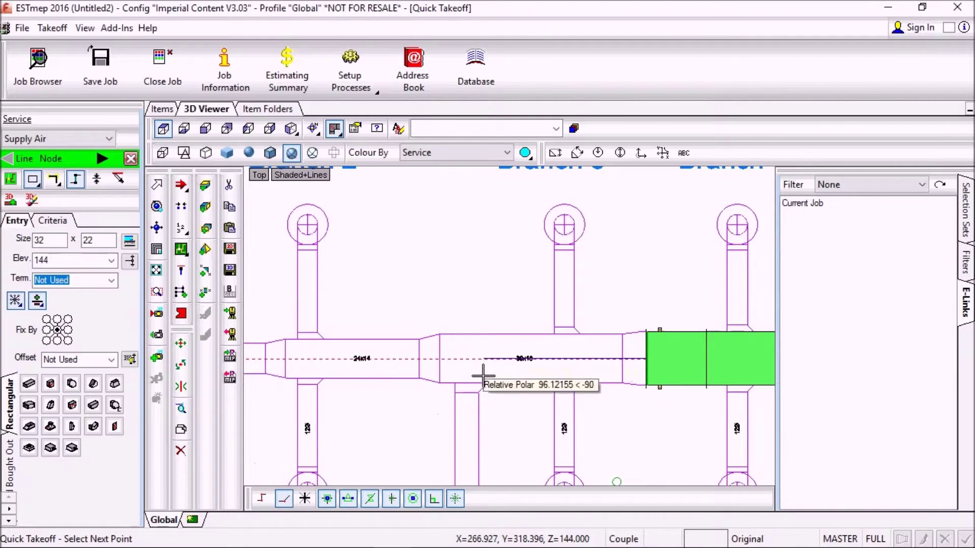
{"action": "scroll", "coordinate": [483, 376], "scroll_direction": "up", "scroll_amount": 3}
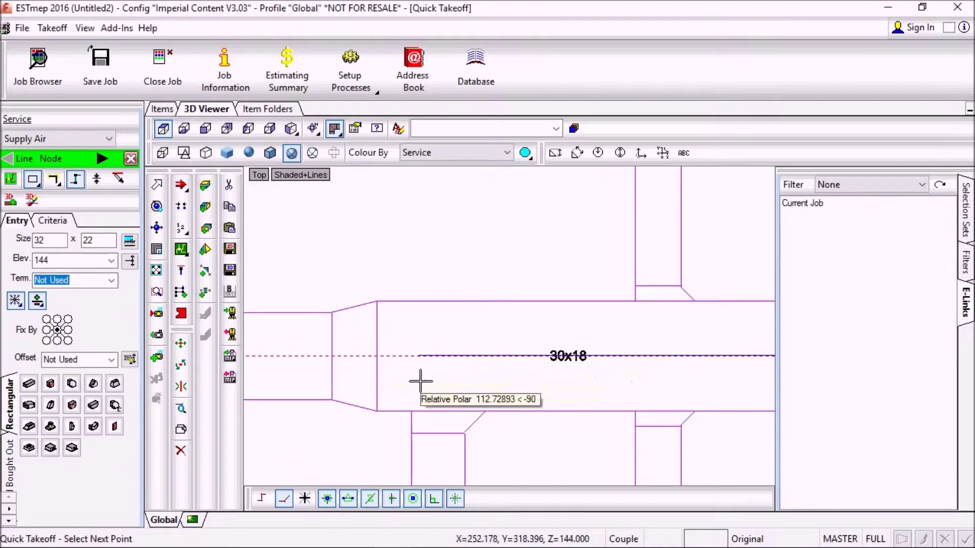
{"action": "left_click_drag", "start_coordinate": [59, 238], "coordinate": [34, 240]}
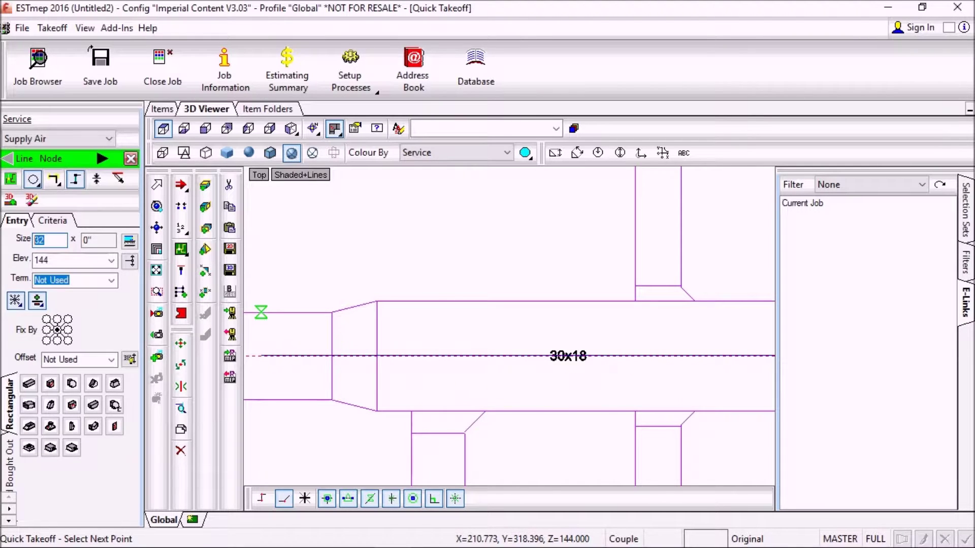
{"action": "key", "text": "Tab"}
{"action": "type", "text": "18"}
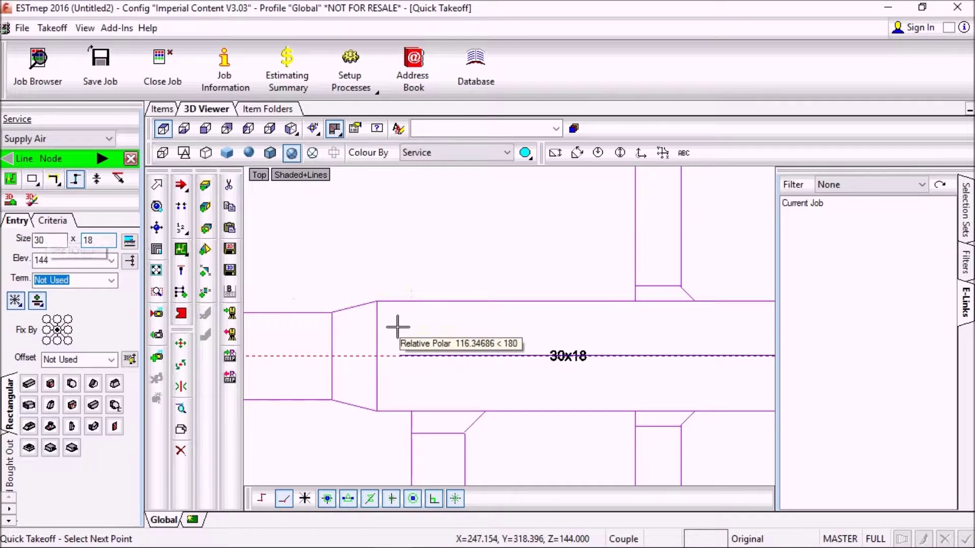
{"action": "left_click", "coordinate": [377, 359]}
- Extend the main line at size 24 x 14 past Branch 2 to the start of the 18x12 reducer
{"action": "middle_click_drag", "start_coordinate": [376, 356], "coordinate": [767, 354]}
{"action": "key", "text": "ctrl+d"}
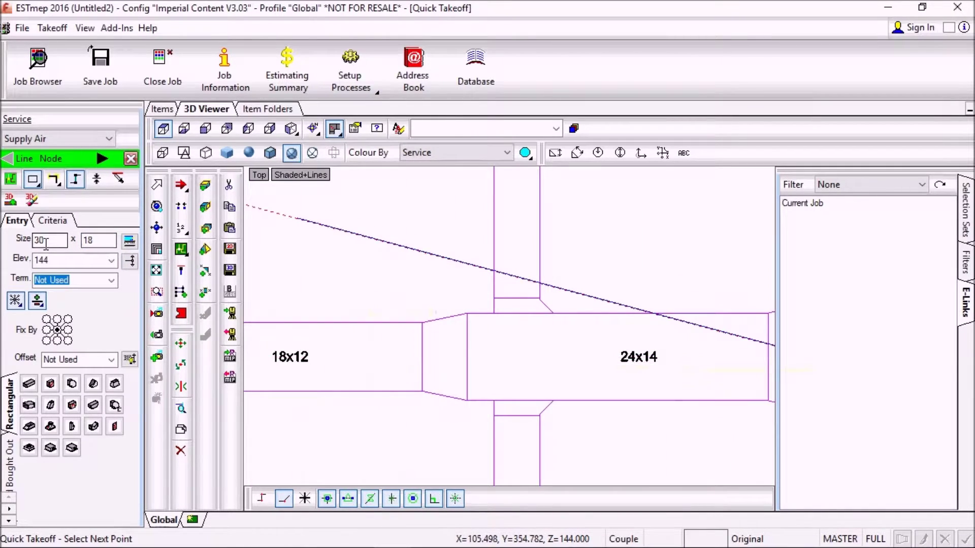
{"action": "type", "text": "24"}
{"action": "key", "text": "ctrl+d"}
{"action": "type", "text": "14"}
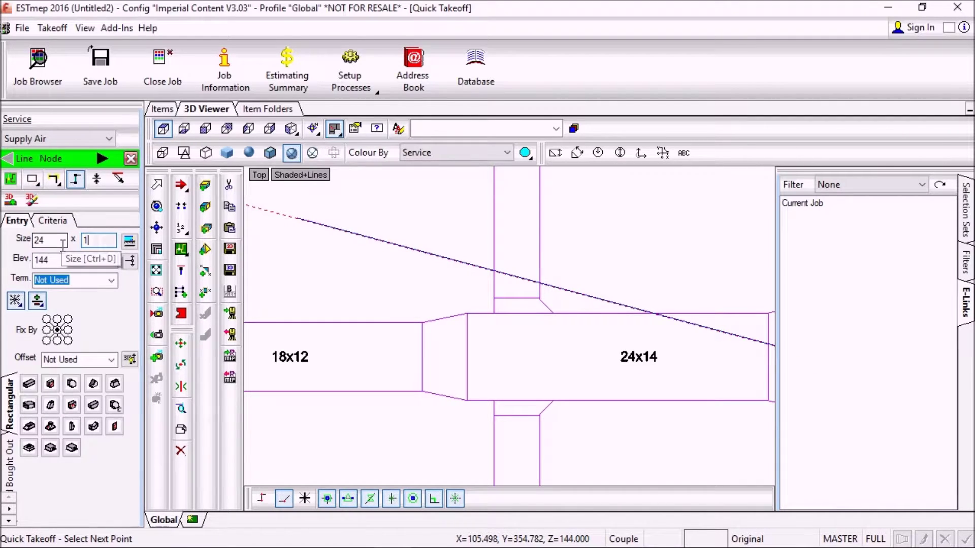
{"action": "left_click", "coordinate": [470, 352]}
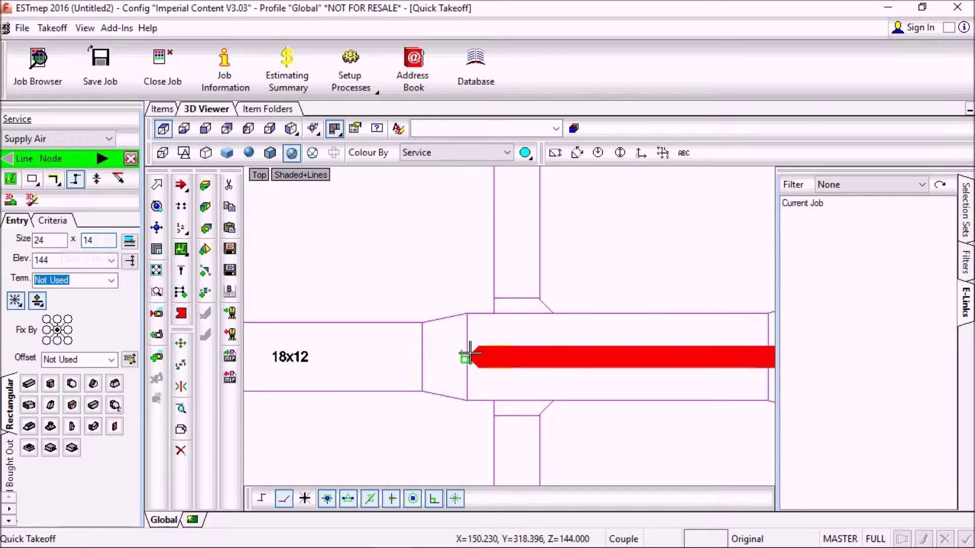
- Finish the main line at size 18 x 12, ending it at the duct's end beyond Branch 1
{"action": "middle_click_drag", "start_coordinate": [446, 385], "coordinate": [731, 353]}
{"action": "scroll", "coordinate": [641, 356], "scroll_direction": "up", "scroll_amount": 5}
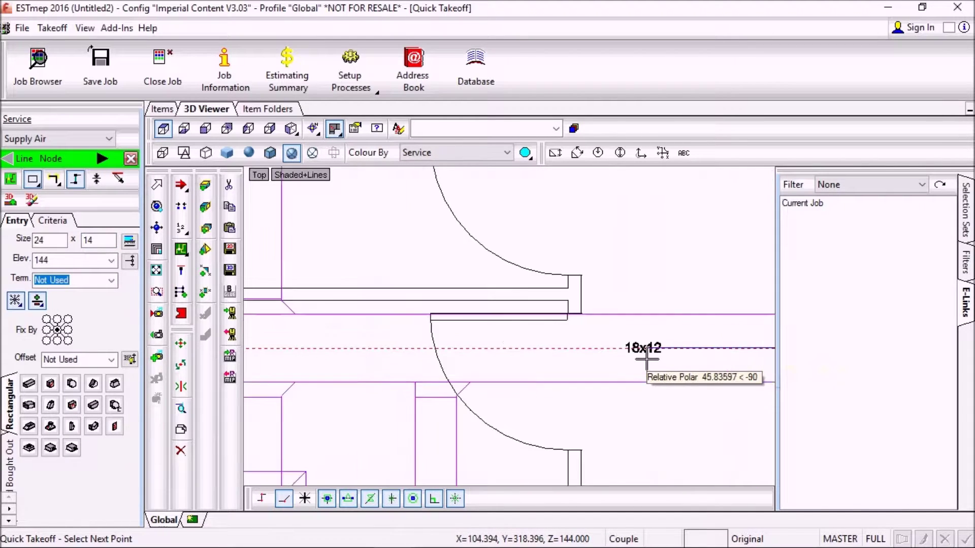
{"action": "double_click", "coordinate": [55, 240]}
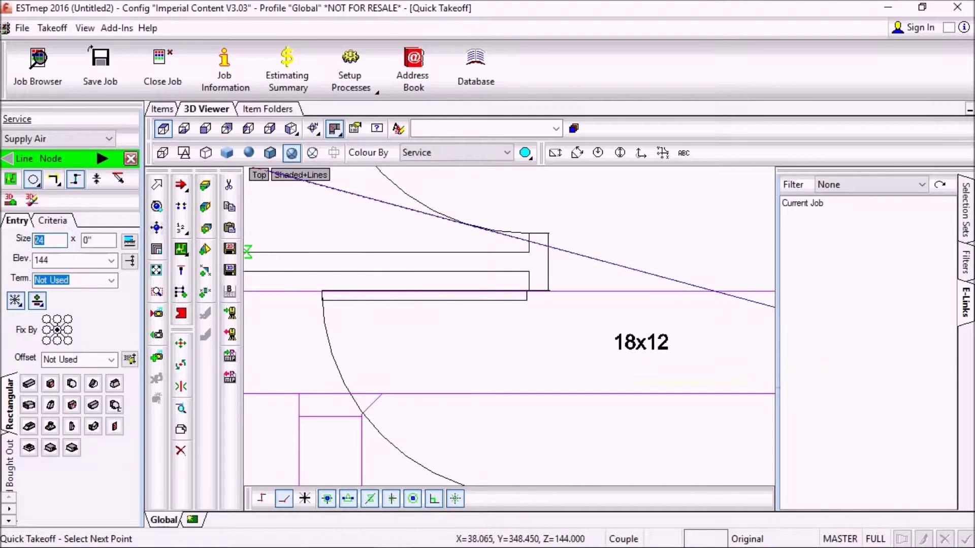
{"action": "type", "text": "18"}
{"action": "key", "text": "Tab"}
{"action": "type", "text": "12"}
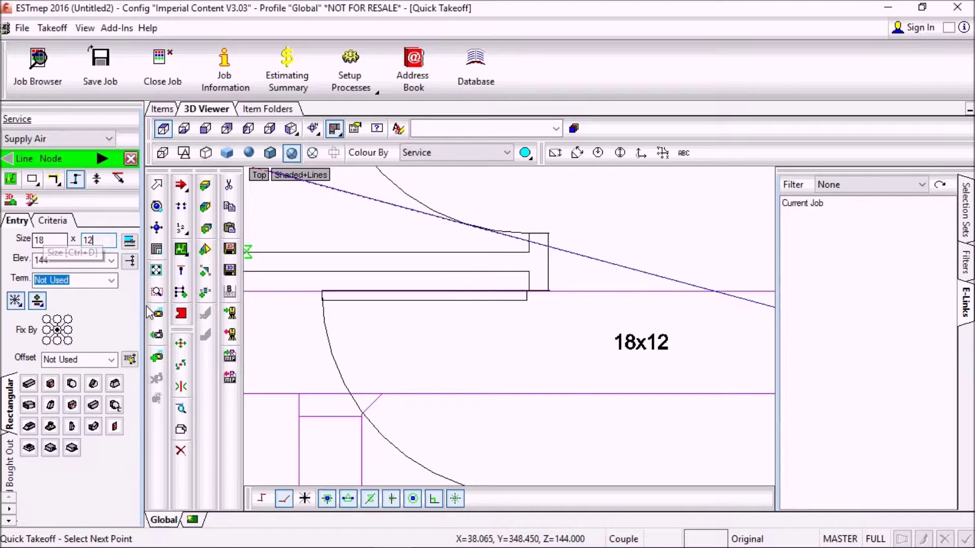
{"action": "scroll", "coordinate": [489, 337], "scroll_direction": "down", "scroll_amount": 2}
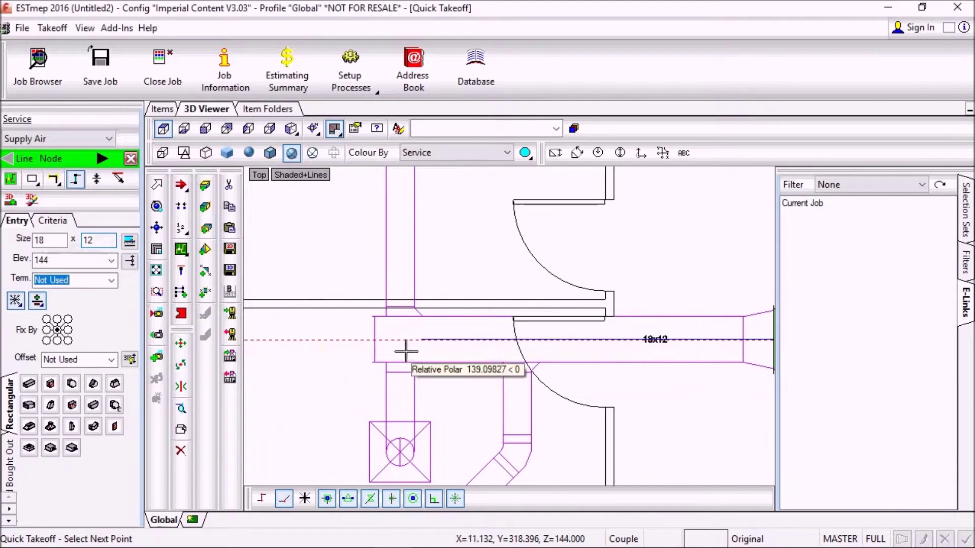
{"action": "left_click", "coordinate": [376, 340]}
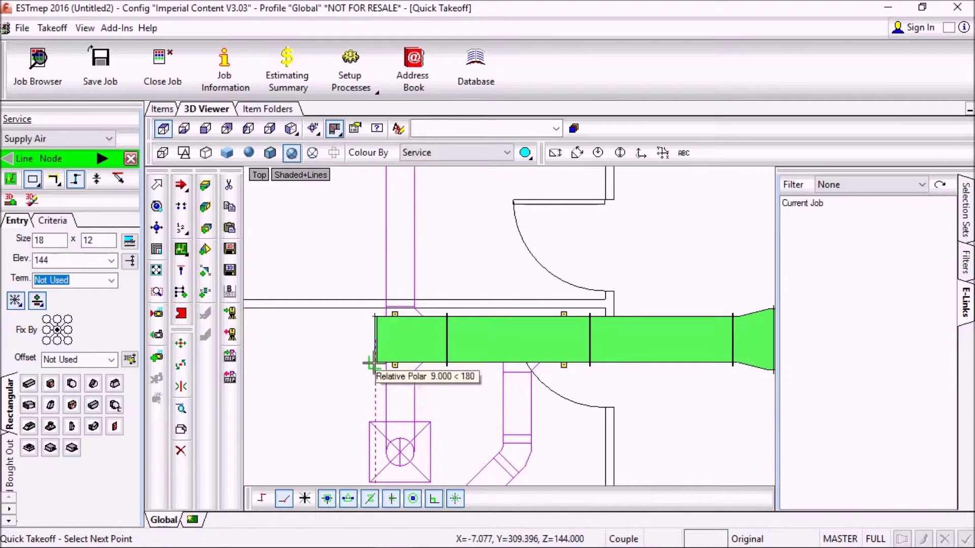
{"action": "scroll", "coordinate": [374, 352], "scroll_direction": "down", "scroll_amount": 1}
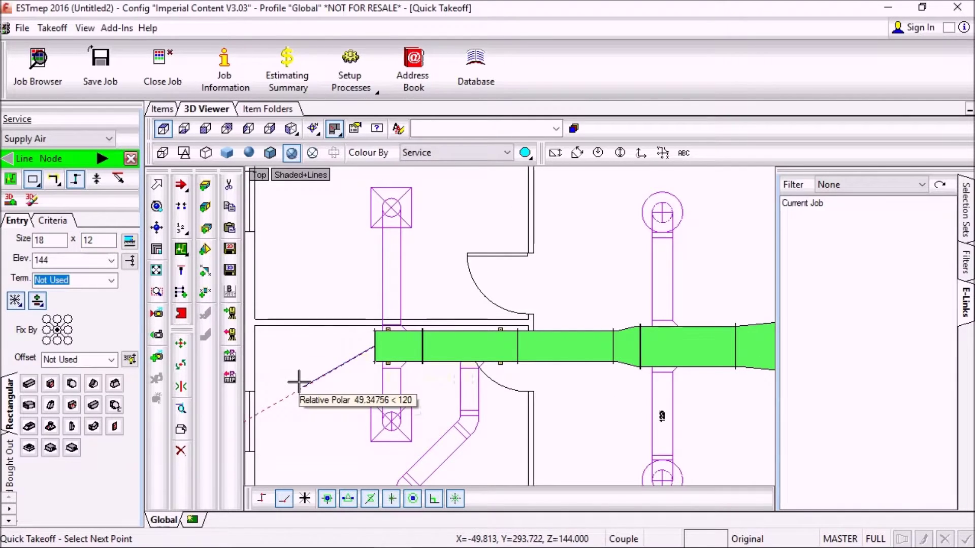
{"action": "key", "text": "Escape"}
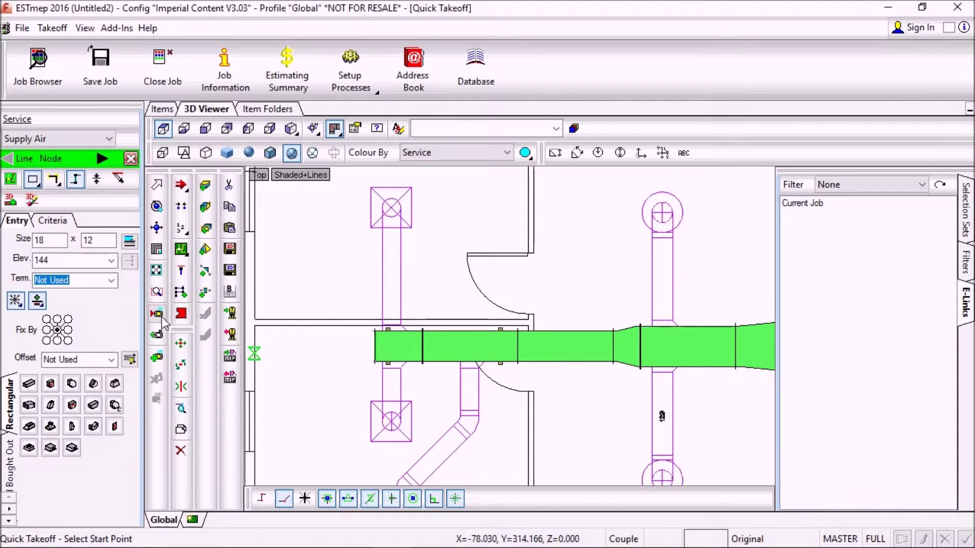
- Draw Branch 1 as 12 round duct at elevation 144 with termination height 122, between the centers of its two diffusers across the main
{"action": "left_click_drag", "start_coordinate": [62, 245], "coordinate": [9, 244]}
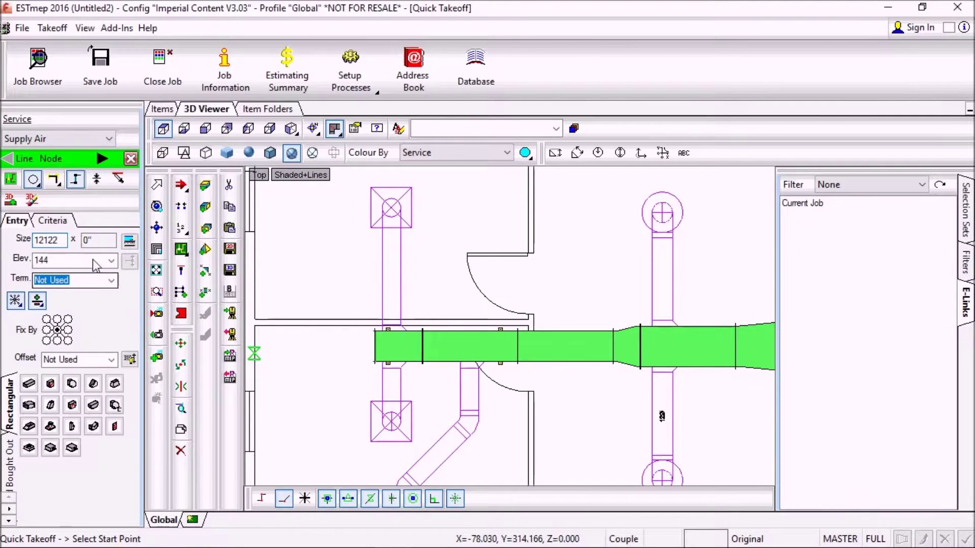
{"action": "key", "text": "BackSpace"}
{"action": "type", "text": "122"}
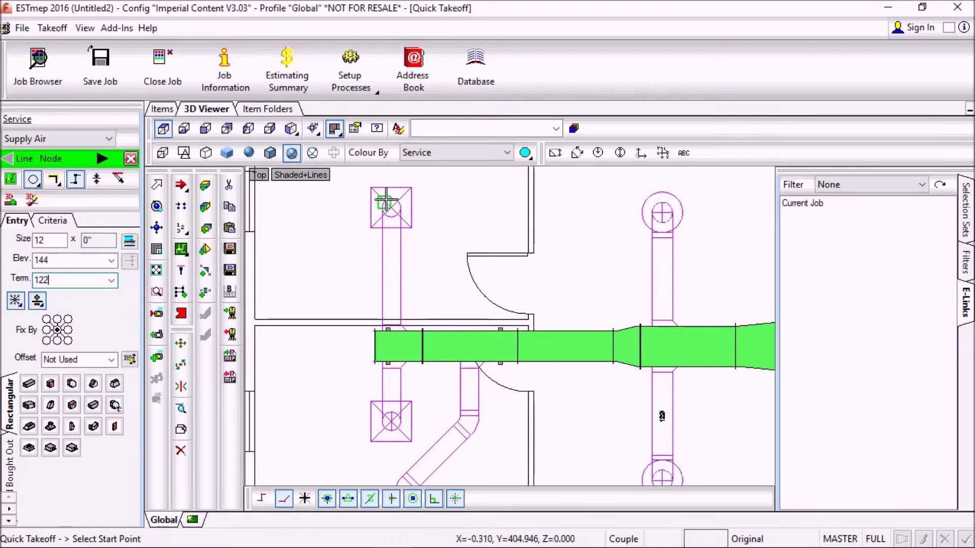
{"action": "scroll", "coordinate": [391, 208], "scroll_direction": "up", "scroll_amount": 3}
{"action": "left_click", "coordinate": [398, 215]}
{"action": "scroll", "coordinate": [398, 218], "scroll_direction": "down", "scroll_amount": 3}
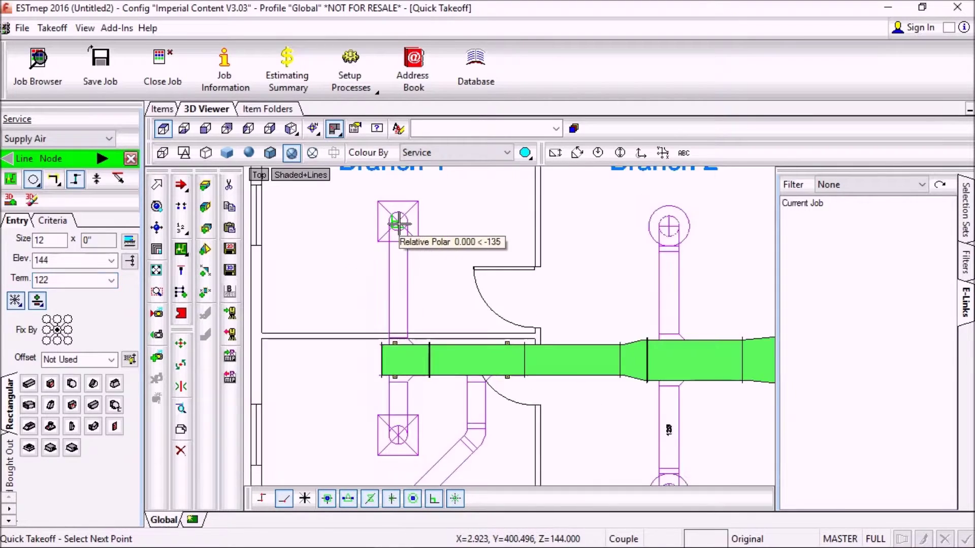
{"action": "scroll", "coordinate": [398, 224], "scroll_direction": "down", "scroll_amount": 3}
{"action": "scroll", "coordinate": [388, 286], "scroll_direction": "up", "scroll_amount": 3}
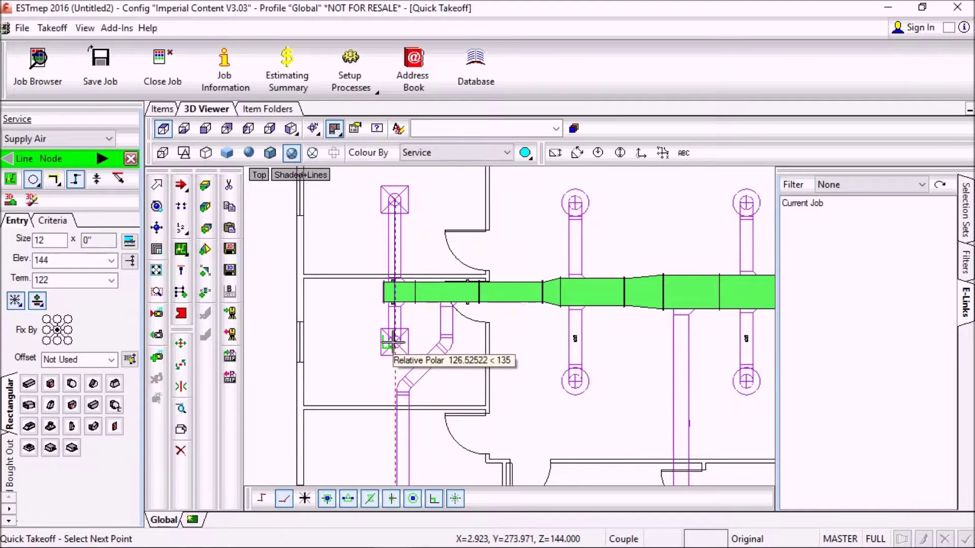
{"action": "scroll", "coordinate": [392, 345], "scroll_direction": "up", "scroll_amount": 3}
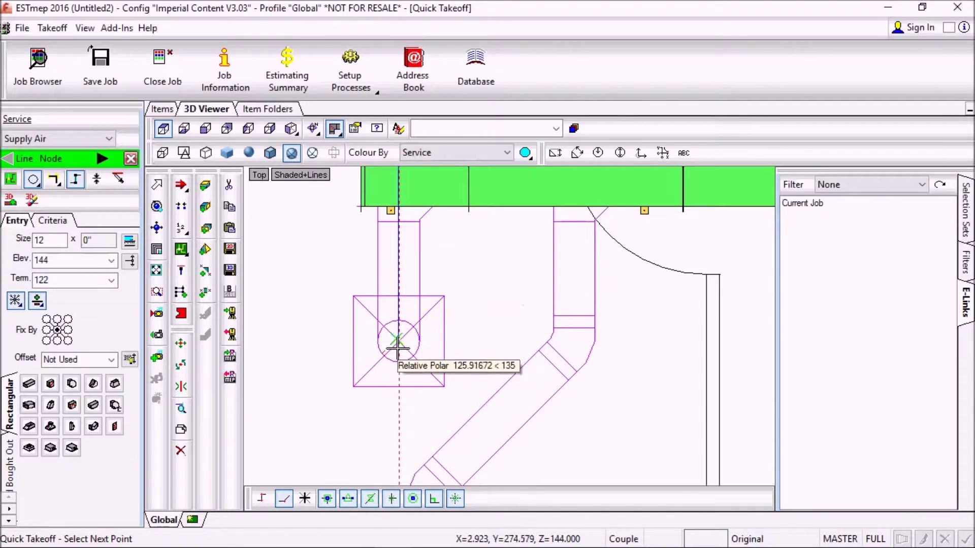
{"action": "left_click", "coordinate": [398, 341]}
{"action": "scroll", "coordinate": [398, 340], "scroll_direction": "down", "scroll_amount": 3}
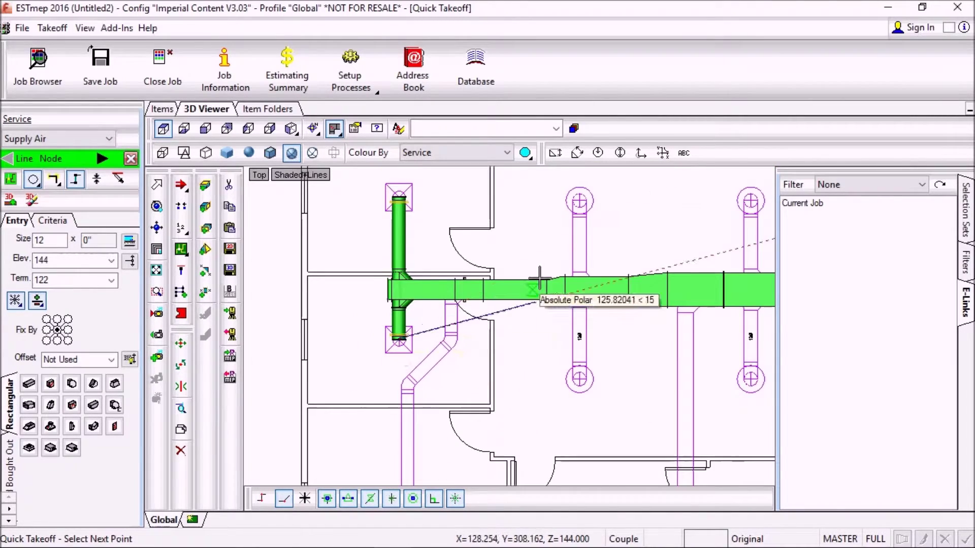
{"action": "key", "text": "Escape"}
- Draw Branch 2 with the same round duct settings between the centers of its two round diffusers
{"action": "scroll", "coordinate": [568, 203], "scroll_direction": "up", "scroll_amount": 3}
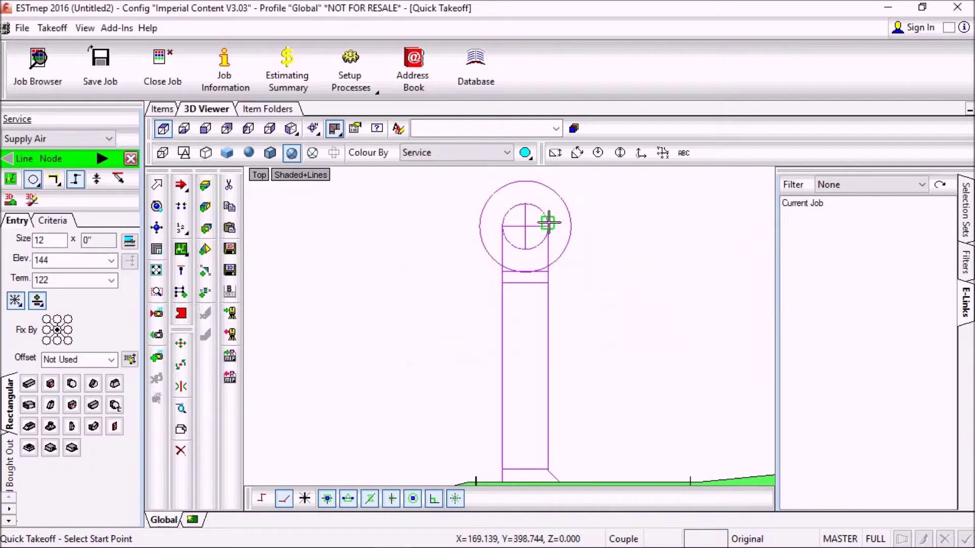
{"action": "left_click", "coordinate": [525, 226]}
{"action": "scroll", "coordinate": [515, 229], "scroll_direction": "down", "scroll_amount": 3}
{"action": "scroll", "coordinate": [517, 406], "scroll_direction": "up", "scroll_amount": 3}
{"action": "key", "text": "Escape"}
- Draw Branch 3 as 12 round duct at elevation 144, from the center of its upper round diffuser across the main to its lower one
{"action": "scroll", "coordinate": [592, 315], "scroll_direction": "down", "scroll_amount": 3}
{"action": "scroll", "coordinate": [588, 337], "scroll_direction": "up", "scroll_amount": 5}
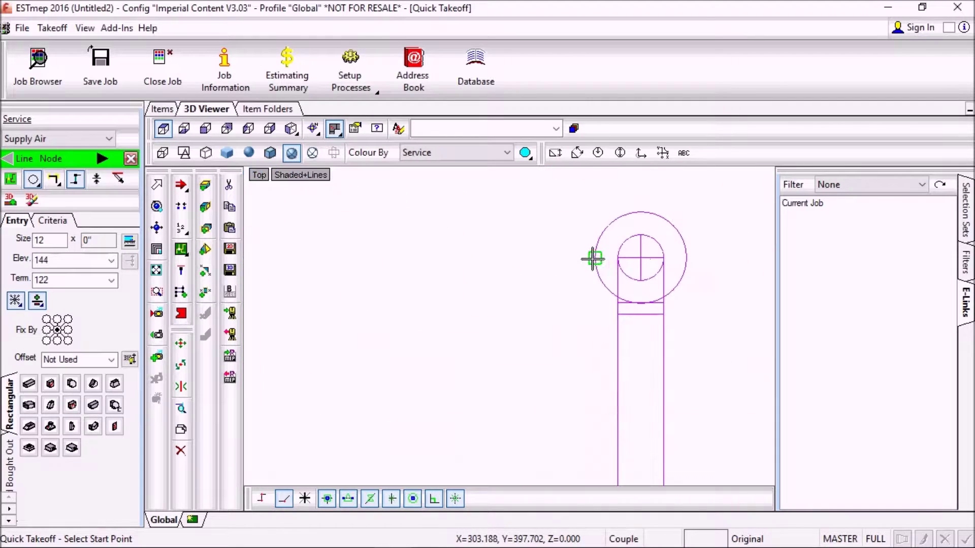
{"action": "left_click", "coordinate": [640, 260]}
{"action": "scroll", "coordinate": [642, 261], "scroll_direction": "down", "scroll_amount": 4}
{"action": "scroll", "coordinate": [645, 406], "scroll_direction": "up", "scroll_amount": 4}
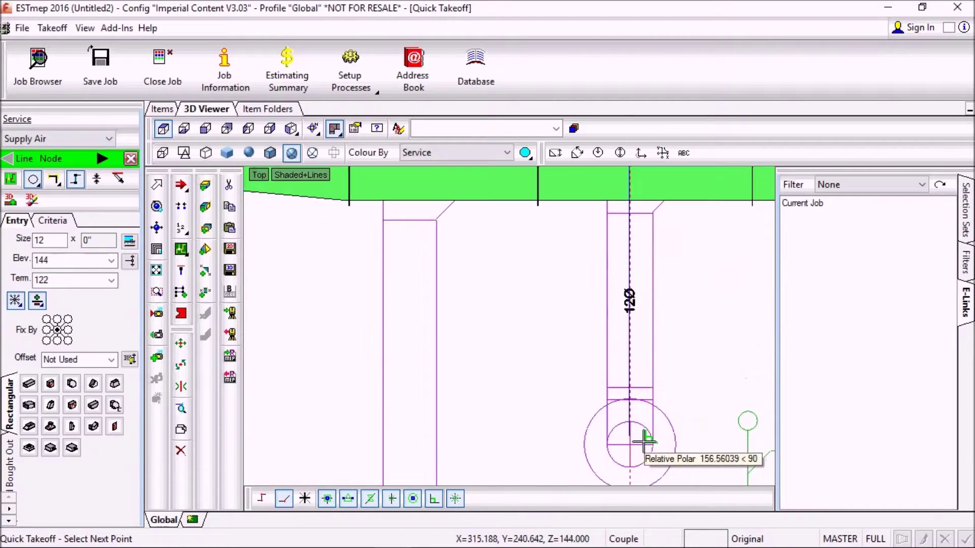
{"action": "left_click", "coordinate": [631, 439]}
{"action": "key", "text": "Escape"}
{"action": "scroll", "coordinate": [631, 438], "scroll_direction": "down", "scroll_amount": 4}
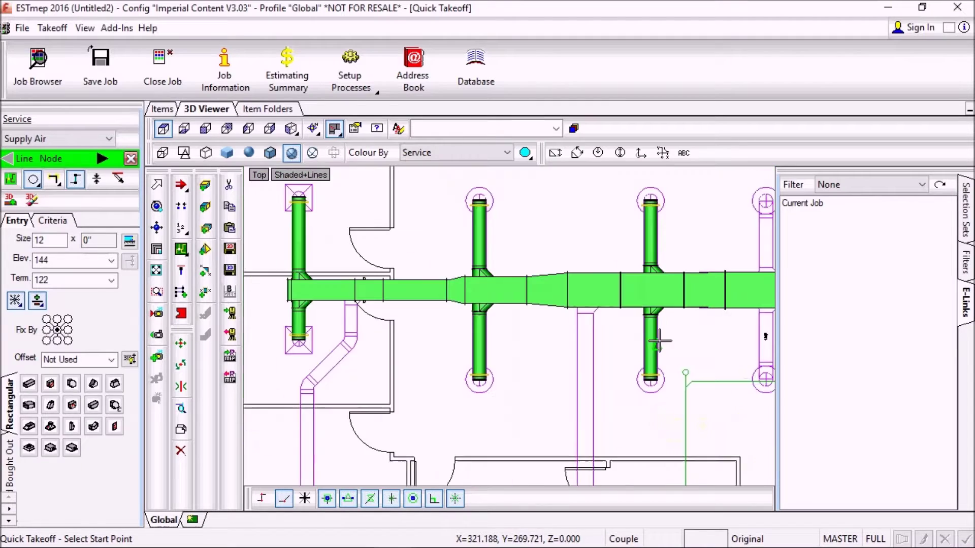
- Draw Branch 4 with the same round duct settings between the centers of its two round diffusers
{"action": "scroll", "coordinate": [584, 216], "scroll_direction": "up", "scroll_amount": 6}
{"action": "left_click", "coordinate": [584, 215]}
{"action": "scroll", "coordinate": [583, 216], "scroll_direction": "down", "scroll_amount": 4}
{"action": "scroll", "coordinate": [567, 416], "scroll_direction": "up", "scroll_amount": 4}
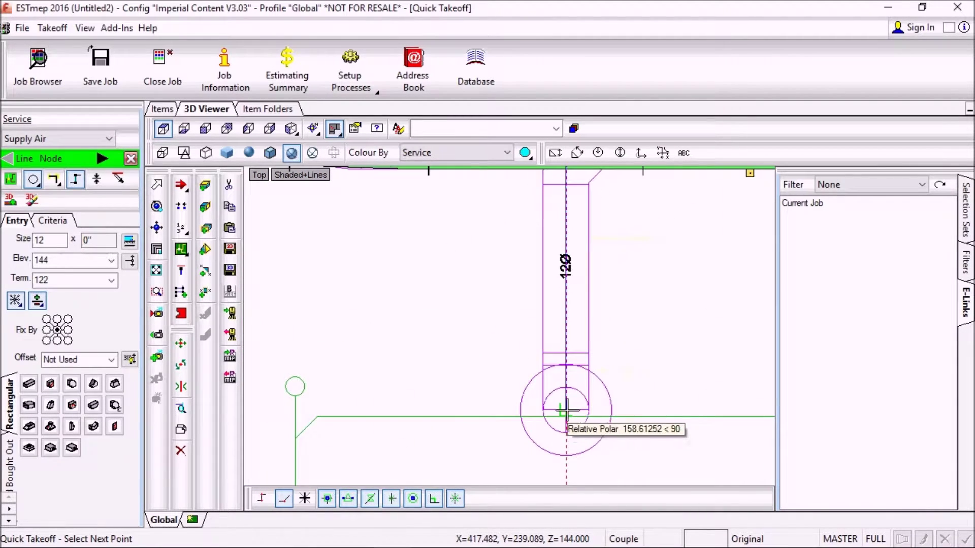
{"action": "left_click", "coordinate": [564, 412]}
{"action": "scroll", "coordinate": [628, 358], "scroll_direction": "down", "scroll_amount": 4}
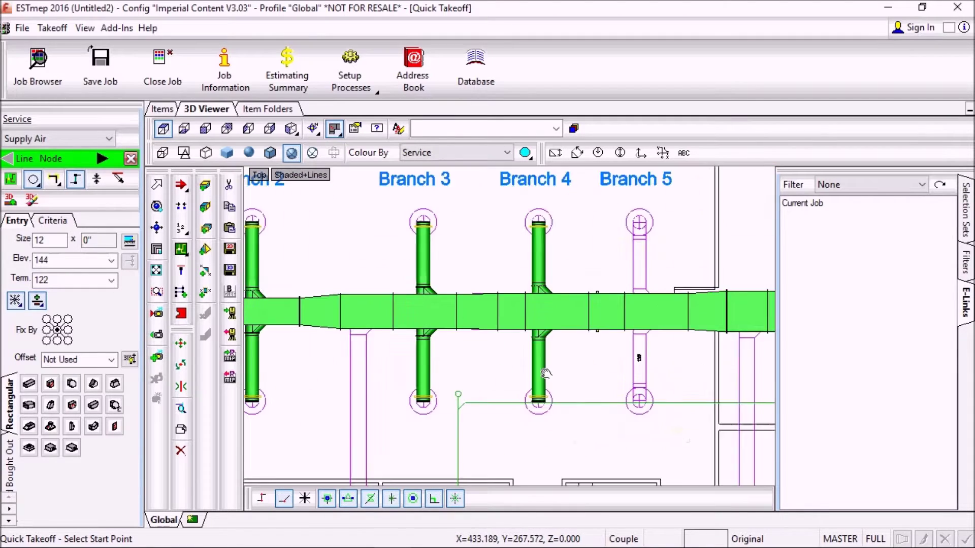
- Draw Branch 5 as 12 round duct across the main between the centers of its two round diffusers and end the line
{"action": "scroll", "coordinate": [426, 308], "scroll_direction": "up", "scroll_amount": 5}
{"action": "scroll", "coordinate": [464, 287], "scroll_direction": "up", "scroll_amount": 4}
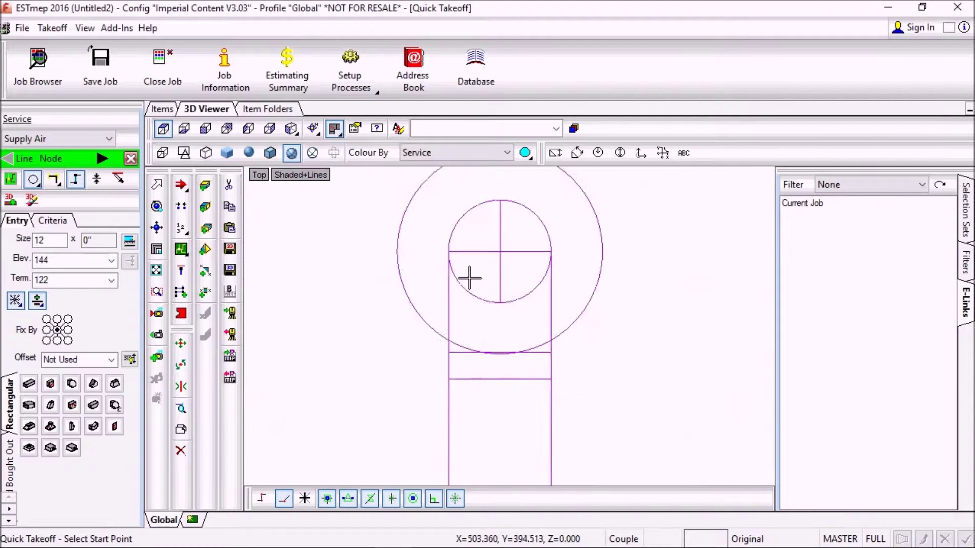
{"action": "left_click", "coordinate": [516, 236]}
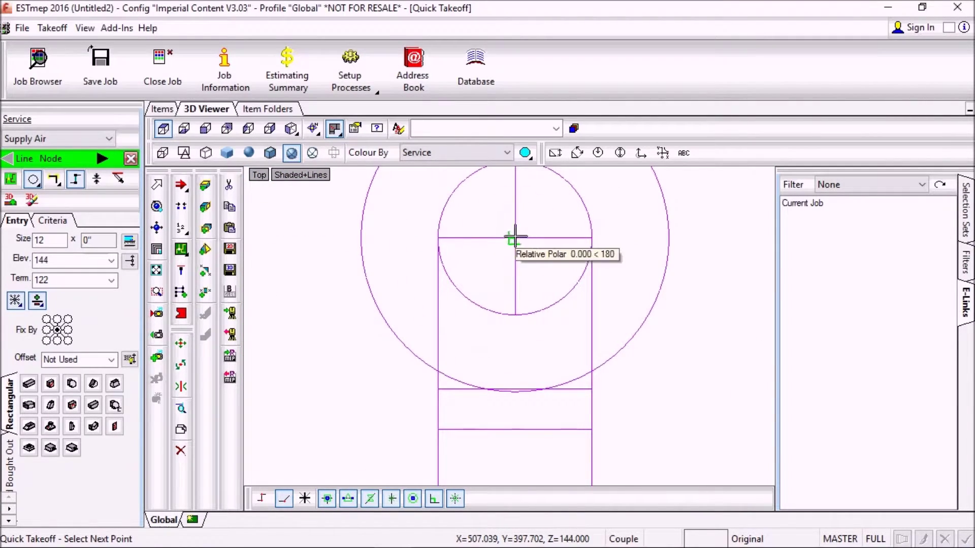
{"action": "scroll", "coordinate": [516, 236], "scroll_direction": "down", "scroll_amount": 3}
{"action": "scroll", "coordinate": [501, 298], "scroll_direction": "up", "scroll_amount": 2}
{"action": "scroll", "coordinate": [507, 409], "scroll_direction": "up", "scroll_amount": 3}
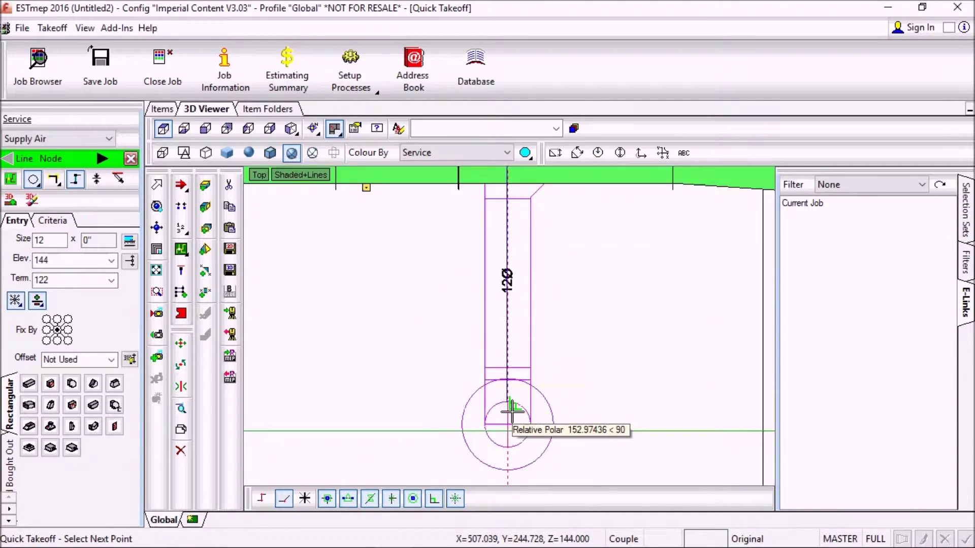
{"action": "left_click", "coordinate": [501, 443]}
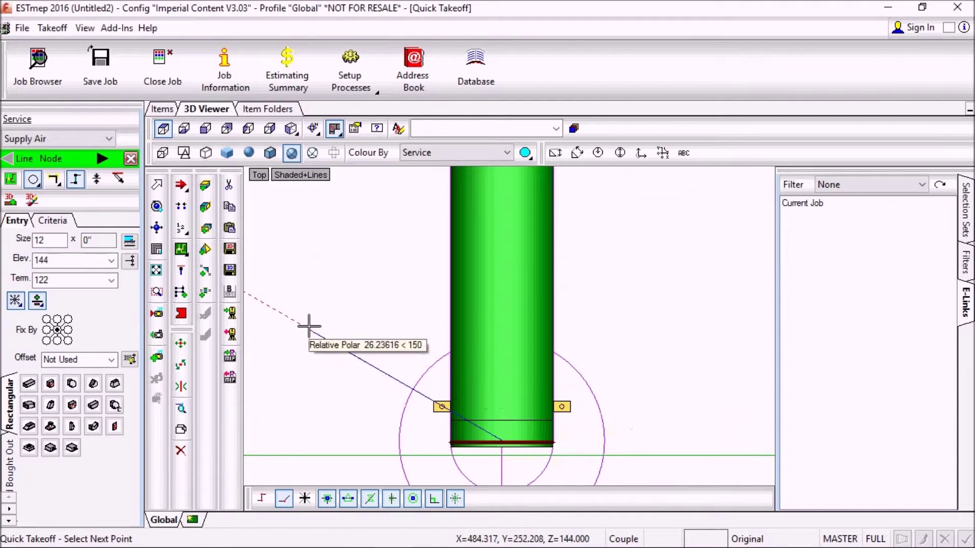
{"action": "key", "text": "Escape"}
- Start Branch 8 as 12 round duct at the main line's lower edge and run it straight down to its first elbow
{"action": "scroll", "coordinate": [308, 326], "scroll_direction": "down", "scroll_amount": 4}
{"action": "middle_click_drag", "start_coordinate": [308, 326], "coordinate": [586, 293]}
{"action": "scroll", "coordinate": [585, 293], "scroll_direction": "down", "scroll_amount": 3}
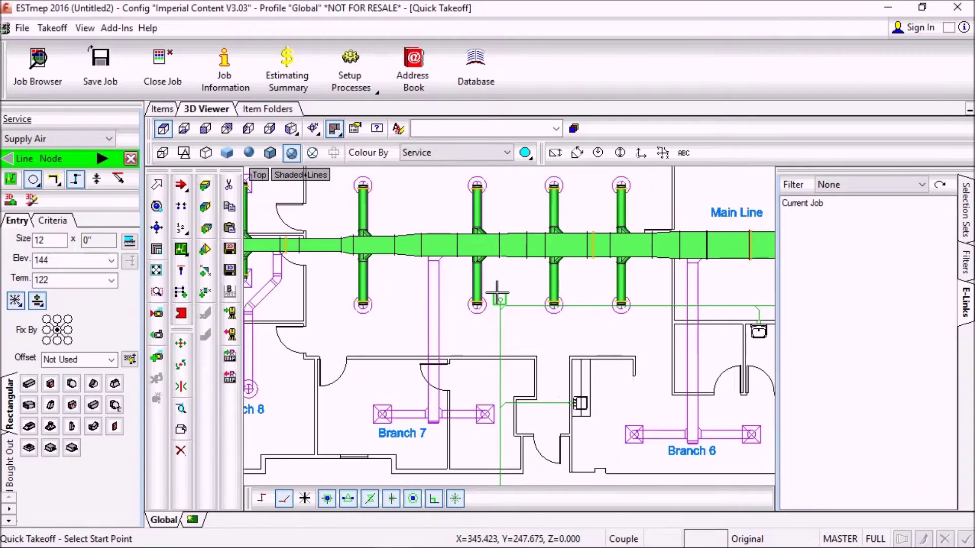
{"action": "scroll", "coordinate": [613, 279], "scroll_direction": "up", "scroll_amount": 2}
{"action": "scroll", "coordinate": [502, 244], "scroll_direction": "down", "scroll_amount": 2}
{"action": "scroll", "coordinate": [482, 330], "scroll_direction": "up", "scroll_amount": 2}
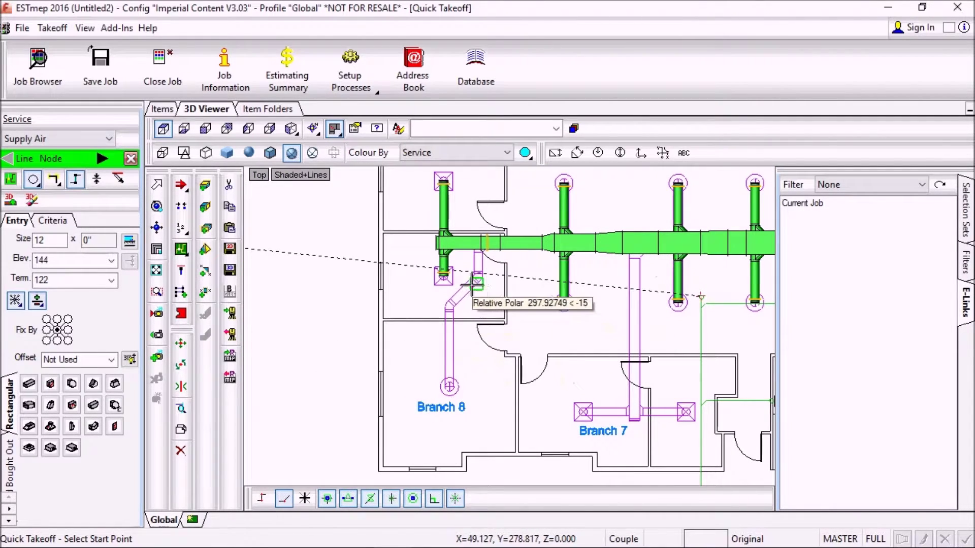
{"action": "scroll", "coordinate": [467, 254], "scroll_direction": "up", "scroll_amount": 3}
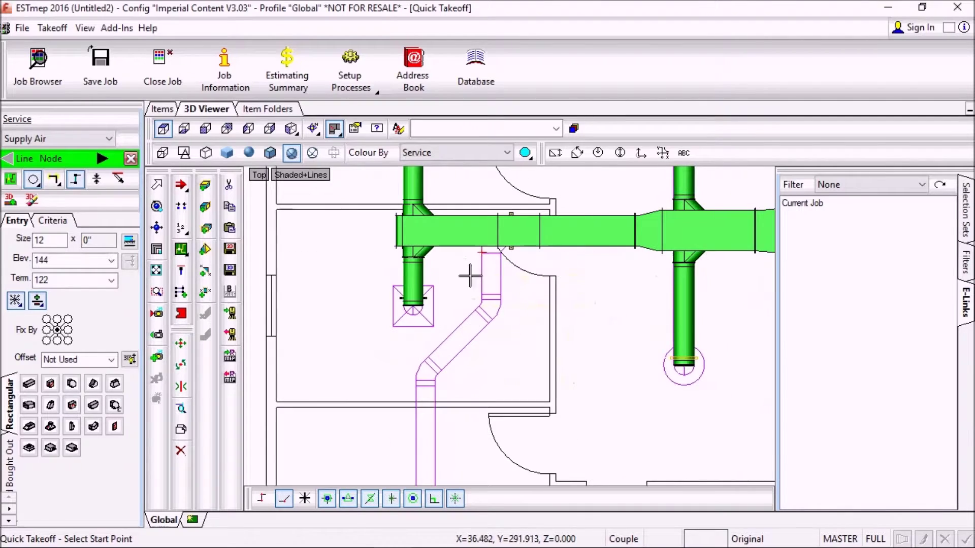
{"action": "scroll", "coordinate": [470, 271], "scroll_direction": "up", "scroll_amount": 2}
{"action": "scroll", "coordinate": [520, 248], "scroll_direction": "up", "scroll_amount": 3}
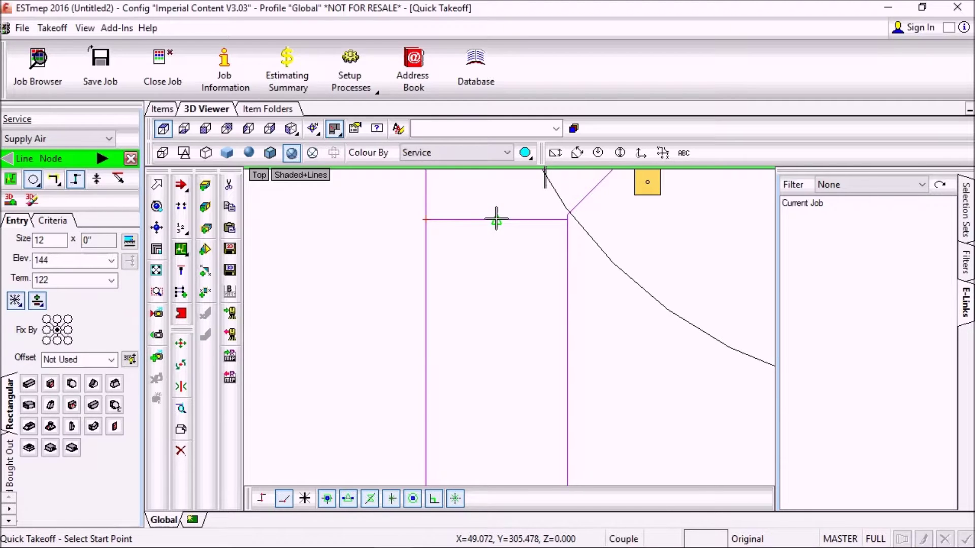
{"action": "left_click", "coordinate": [498, 173]}
{"action": "scroll", "coordinate": [485, 279], "scroll_direction": "down", "scroll_amount": 3}
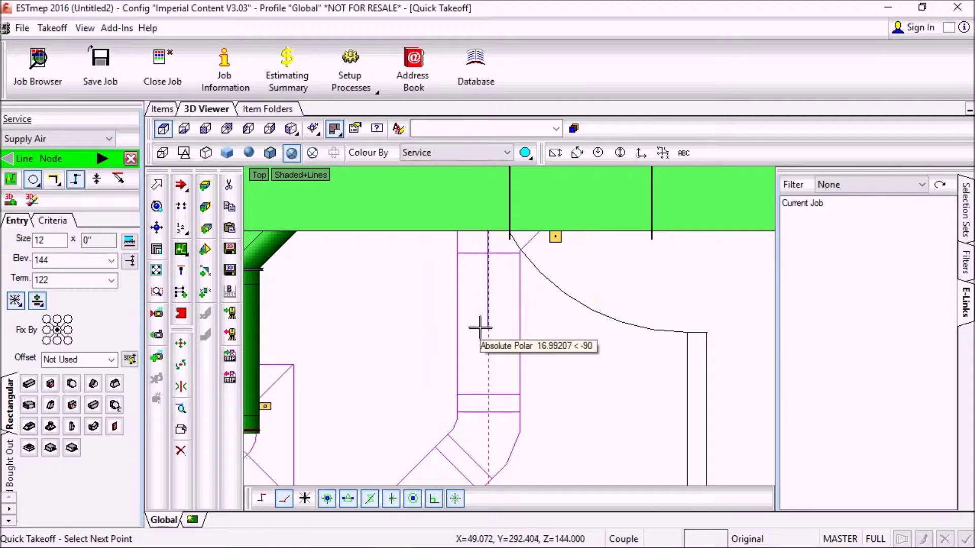
{"action": "scroll", "coordinate": [467, 434], "scroll_direction": "up", "scroll_amount": 2}
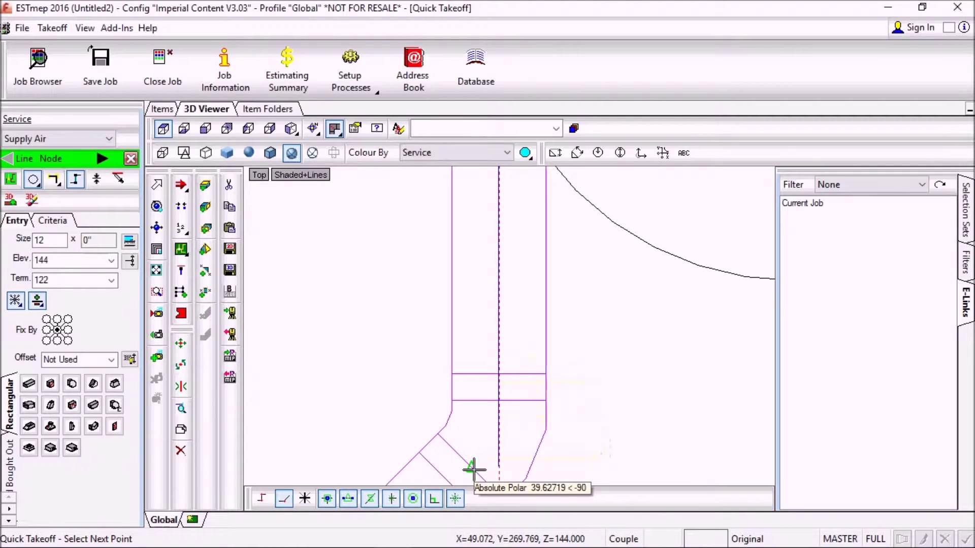
{"action": "left_click", "coordinate": [499, 446]}
- Continue Branch 8 diagonally to its second elbow and straight down to the center of its round diffuser, ending the line there
{"action": "scroll", "coordinate": [561, 315], "scroll_direction": "up", "scroll_amount": 1}
{"action": "middle_click_drag", "start_coordinate": [561, 314], "coordinate": [673, 178]}
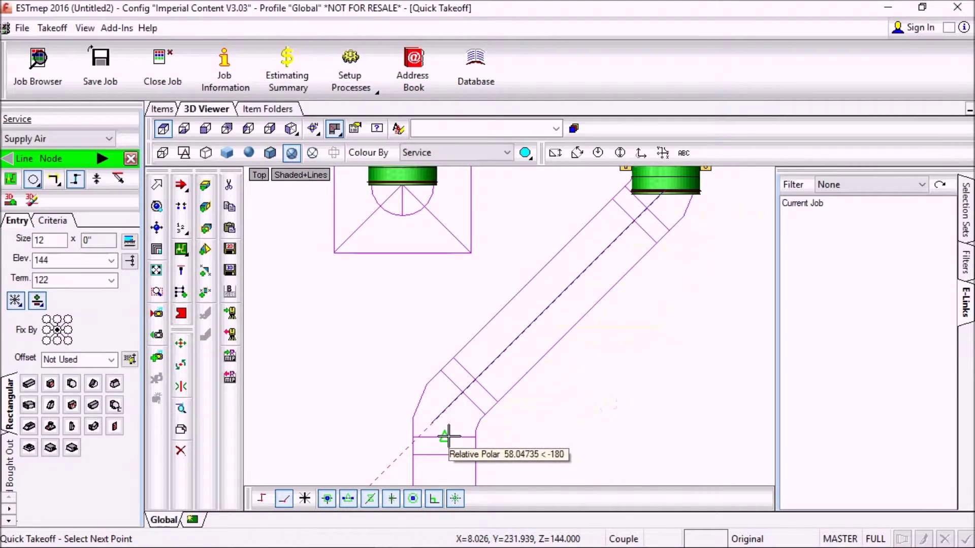
{"action": "left_click", "coordinate": [445, 412]}
{"action": "scroll", "coordinate": [444, 412], "scroll_direction": "down", "scroll_amount": 5}
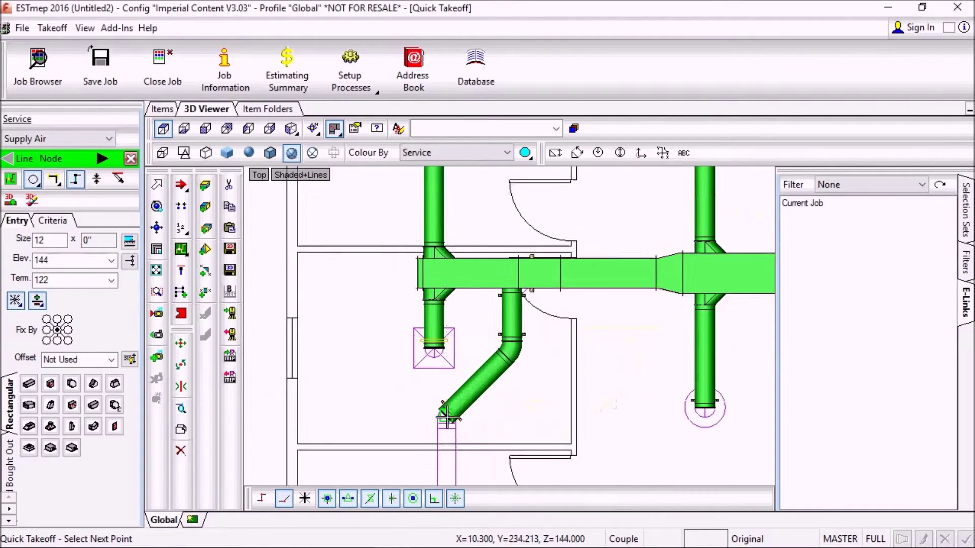
{"action": "scroll", "coordinate": [492, 191], "scroll_direction": "up", "scroll_amount": 3}
{"action": "scroll", "coordinate": [467, 374], "scroll_direction": "up", "scroll_amount": 5}
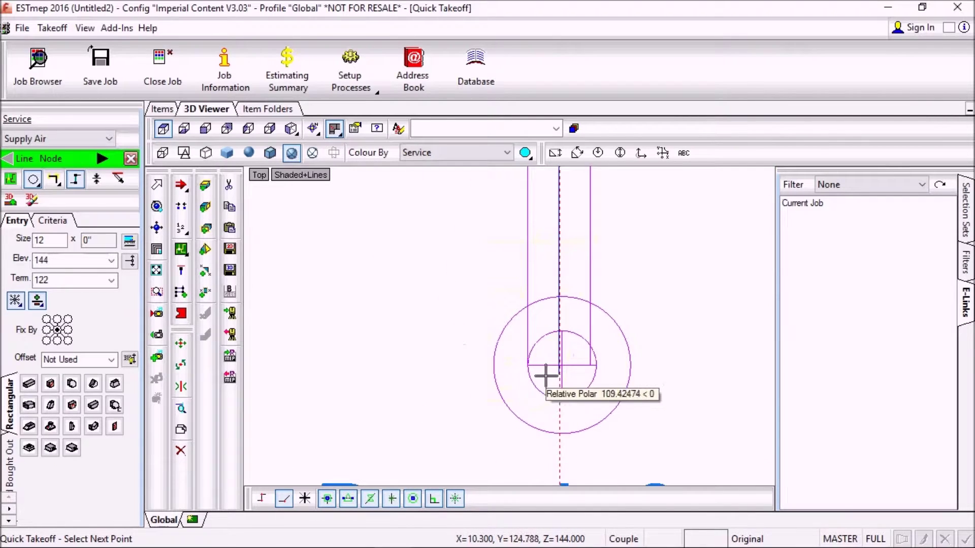
{"action": "left_click", "coordinate": [558, 365]}
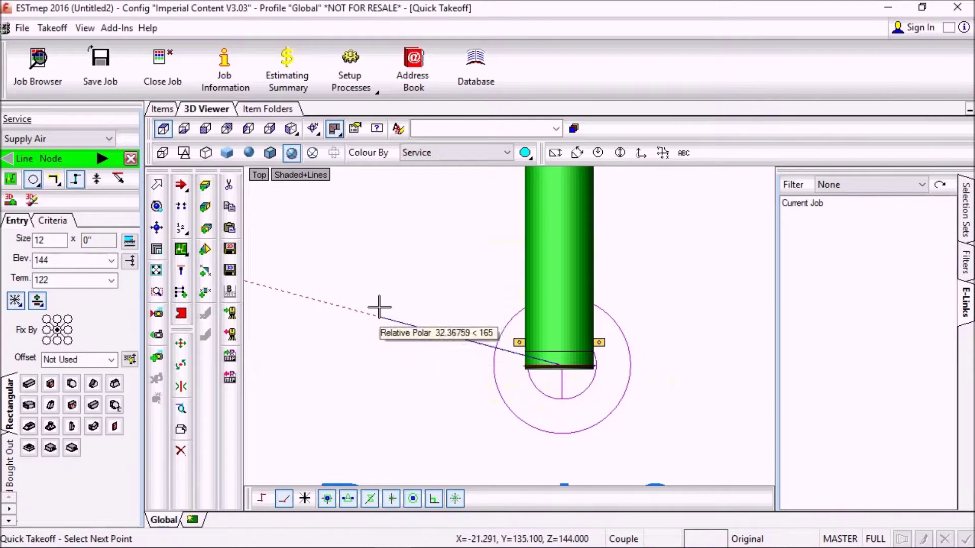
{"action": "key", "text": "Escape"}
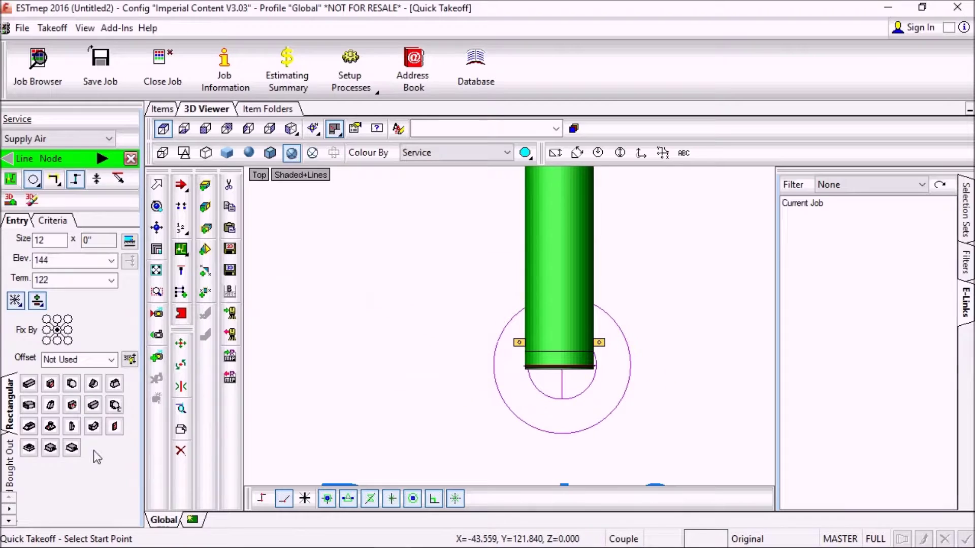
- Choose the round diffuser from the End of Line Equipment and place it at the end of Branch 8
{"action": "left_click", "coordinate": [9, 520]}
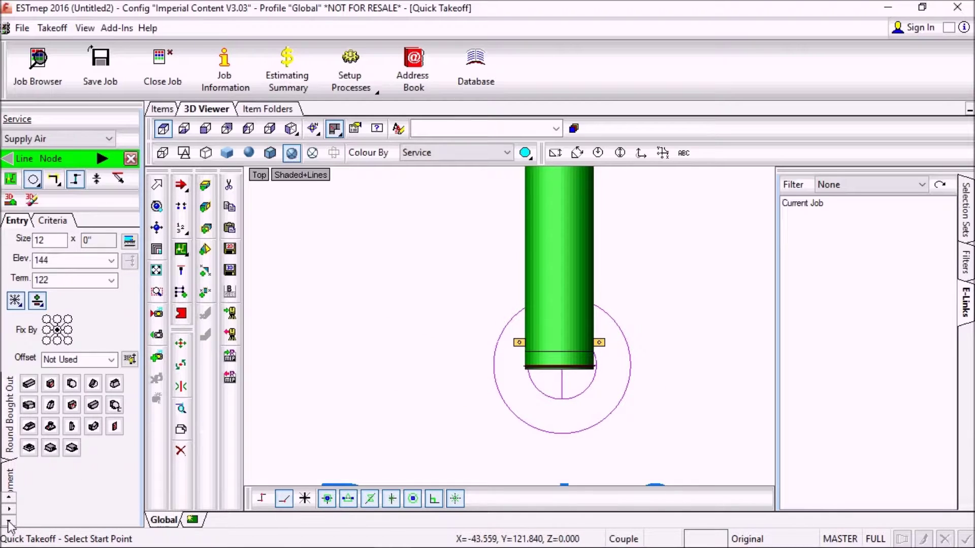
{"action": "left_click", "coordinate": [9, 477]}
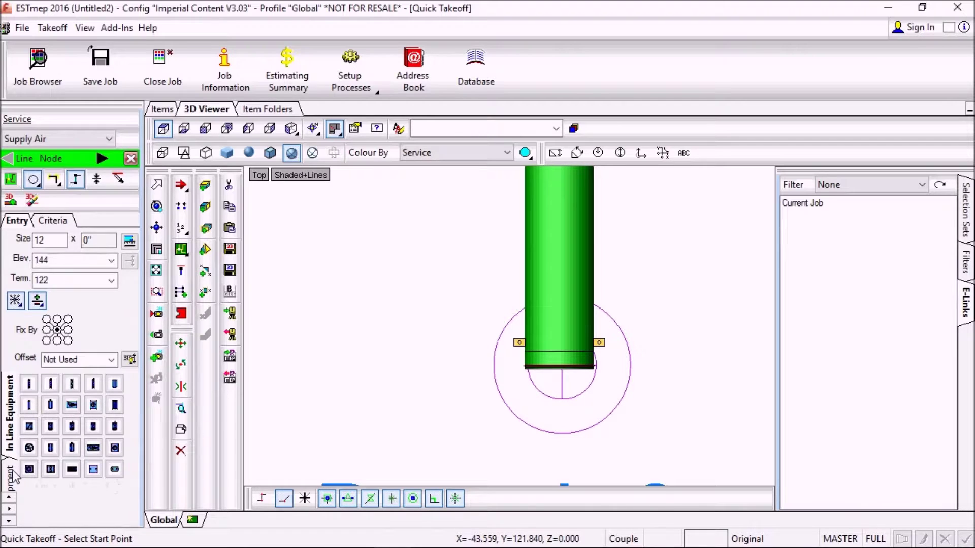
{"action": "left_click", "coordinate": [10, 477]}
{"action": "left_click", "coordinate": [73, 449]}
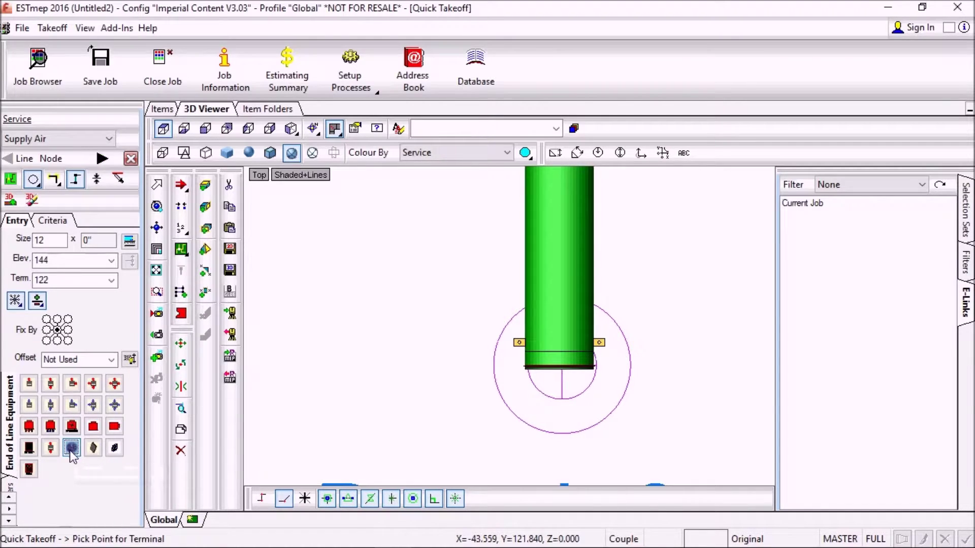
{"action": "left_click", "coordinate": [563, 365]}
{"action": "scroll", "coordinate": [562, 360], "scroll_direction": "down", "scroll_amount": 5}
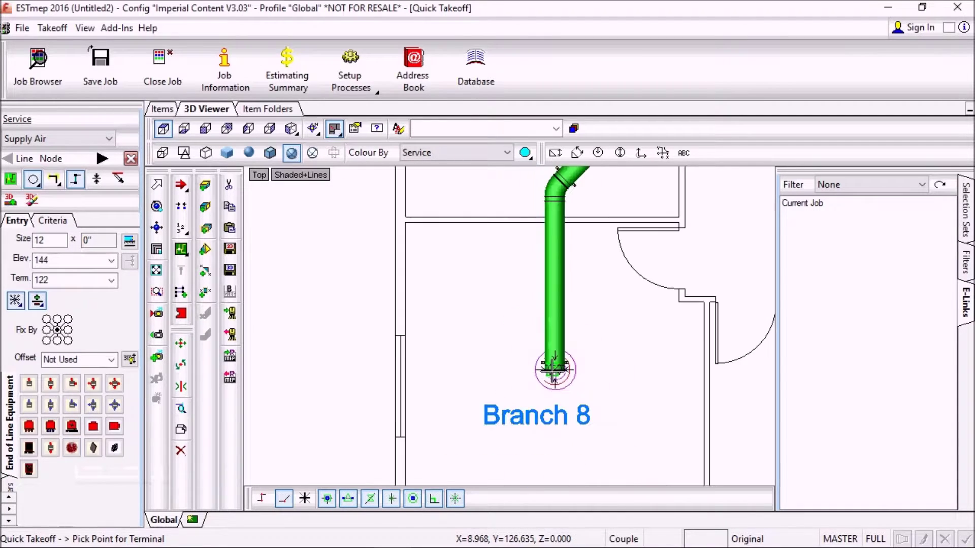
- Place the round diffuser at the lower and upper ends of Branch 2
{"action": "scroll", "coordinate": [664, 342], "scroll_direction": "up", "scroll_amount": 5}
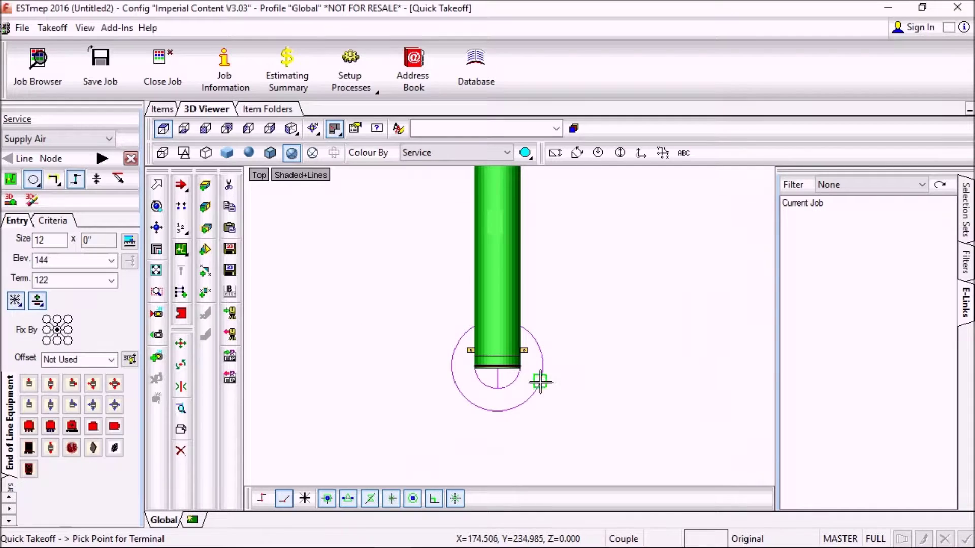
{"action": "left_click", "coordinate": [497, 373]}
{"action": "scroll", "coordinate": [496, 365], "scroll_direction": "down", "scroll_amount": 3}
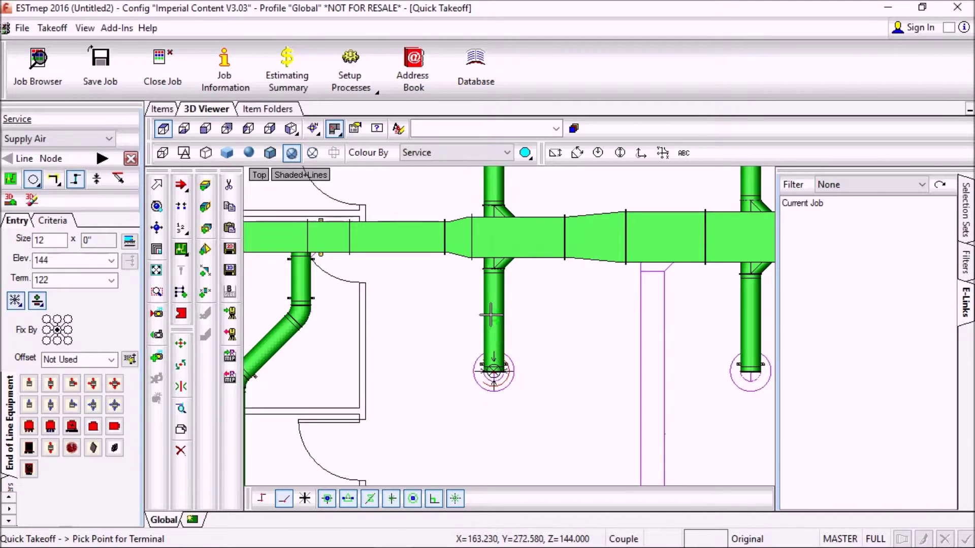
{"action": "scroll", "coordinate": [505, 350], "scroll_direction": "up", "scroll_amount": 5}
{"action": "scroll", "coordinate": [517, 305], "scroll_direction": "up", "scroll_amount": 5}
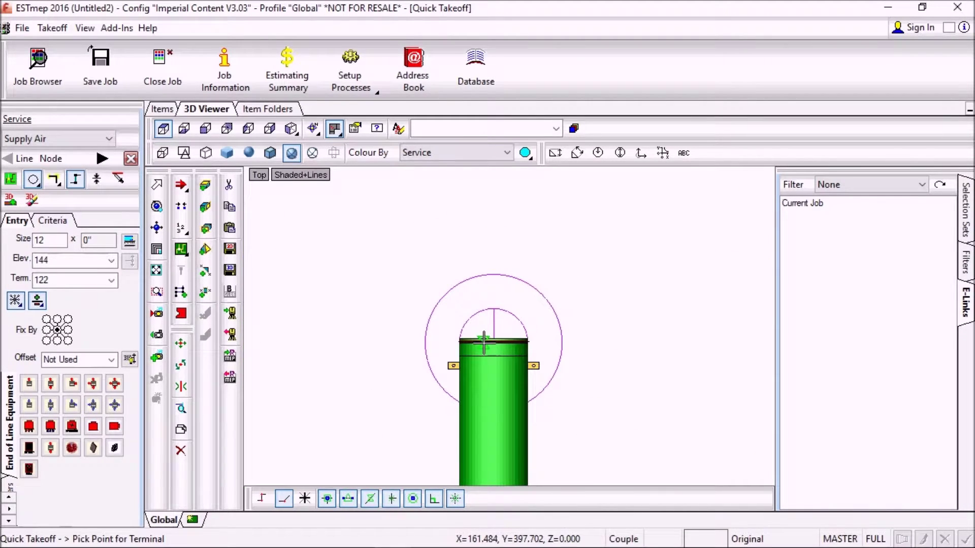
{"action": "left_click", "coordinate": [492, 342]}
- Place the round diffuser at the upper and lower ends of Branch 3
{"action": "scroll", "coordinate": [491, 343], "scroll_direction": "down", "scroll_amount": 5}
{"action": "middle_click_drag", "start_coordinate": [754, 348], "coordinate": [617, 355]}
{"action": "scroll", "coordinate": [617, 355], "scroll_direction": "up", "scroll_amount": 5}
{"action": "left_click", "coordinate": [608, 319]}
{"action": "scroll", "coordinate": [606, 319], "scroll_direction": "down", "scroll_amount": 5}
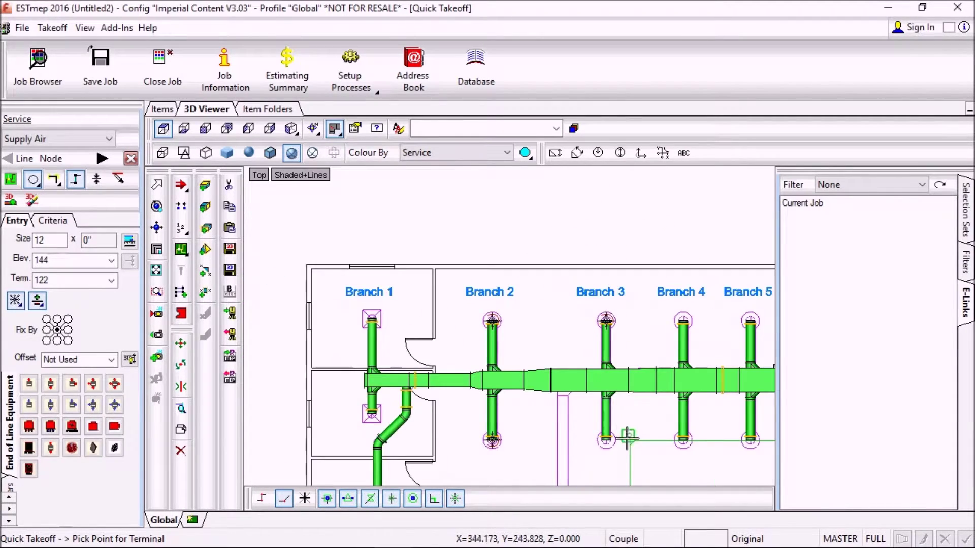
{"action": "scroll", "coordinate": [616, 457], "scroll_direction": "up", "scroll_amount": 3}
{"action": "scroll", "coordinate": [577, 411], "scroll_direction": "up", "scroll_amount": 2}
{"action": "left_click", "coordinate": [564, 362]}
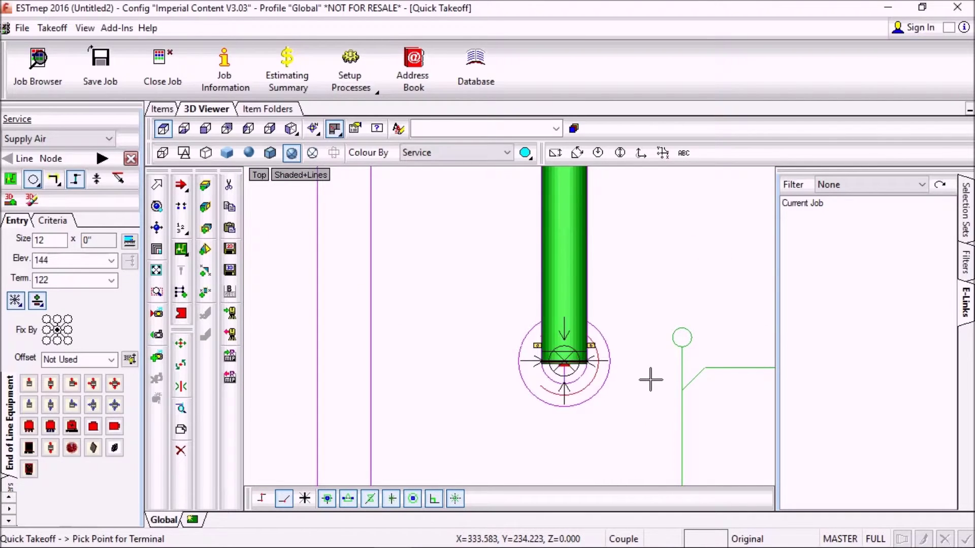
- Place the round diffuser at the lower and upper ends of Branch 4
{"action": "scroll", "coordinate": [280, 355], "scroll_direction": "down", "scroll_amount": 3}
{"action": "scroll", "coordinate": [412, 356], "scroll_direction": "up", "scroll_amount": 2}
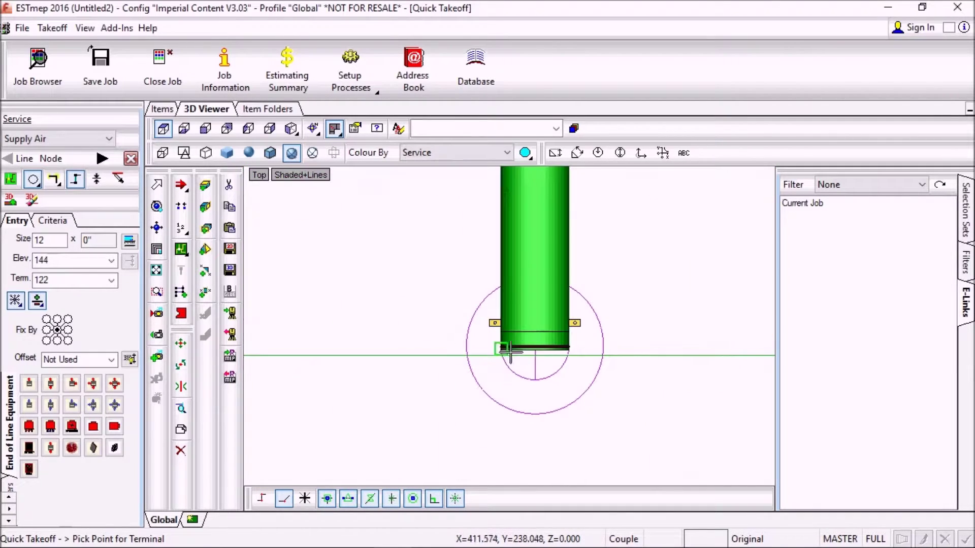
{"action": "left_click", "coordinate": [536, 350]}
{"action": "scroll", "coordinate": [536, 349], "scroll_direction": "down", "scroll_amount": 4}
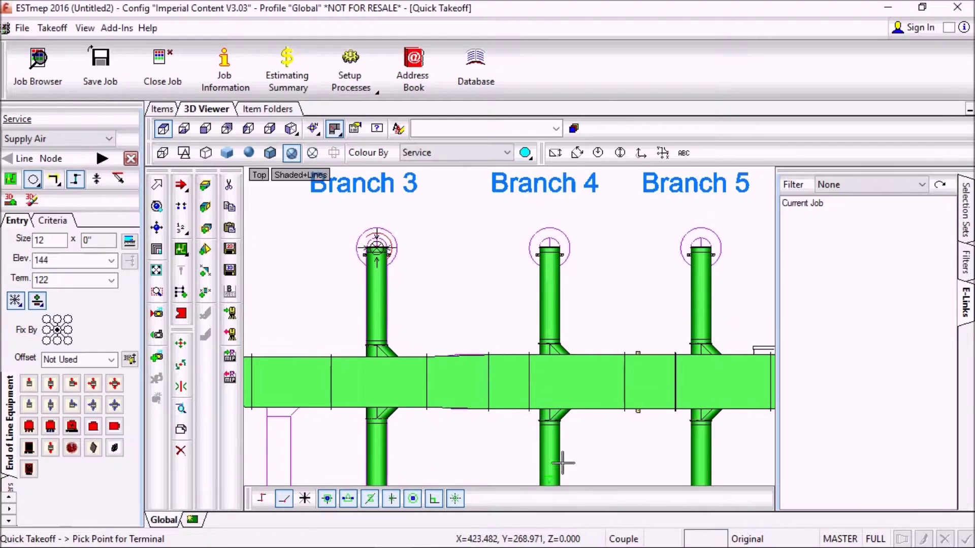
{"action": "scroll", "coordinate": [570, 229], "scroll_direction": "up", "scroll_amount": 4}
{"action": "left_click", "coordinate": [532, 248]}
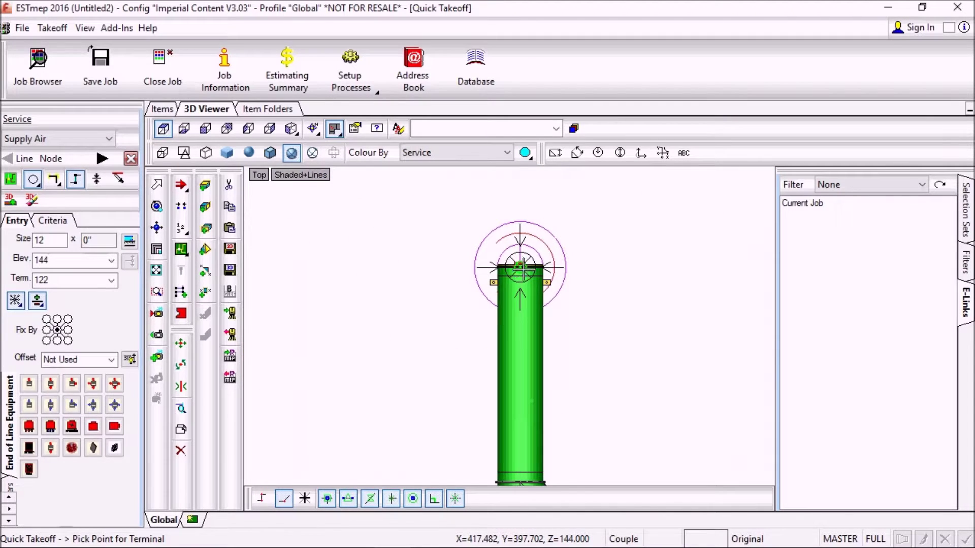
- Place the round diffuser at the upper and lower ends of Branch 5
{"action": "scroll", "coordinate": [573, 293], "scroll_direction": "down", "scroll_amount": 4}
{"action": "scroll", "coordinate": [573, 293], "scroll_direction": "up", "scroll_amount": 4}
{"action": "left_click", "coordinate": [616, 259]}
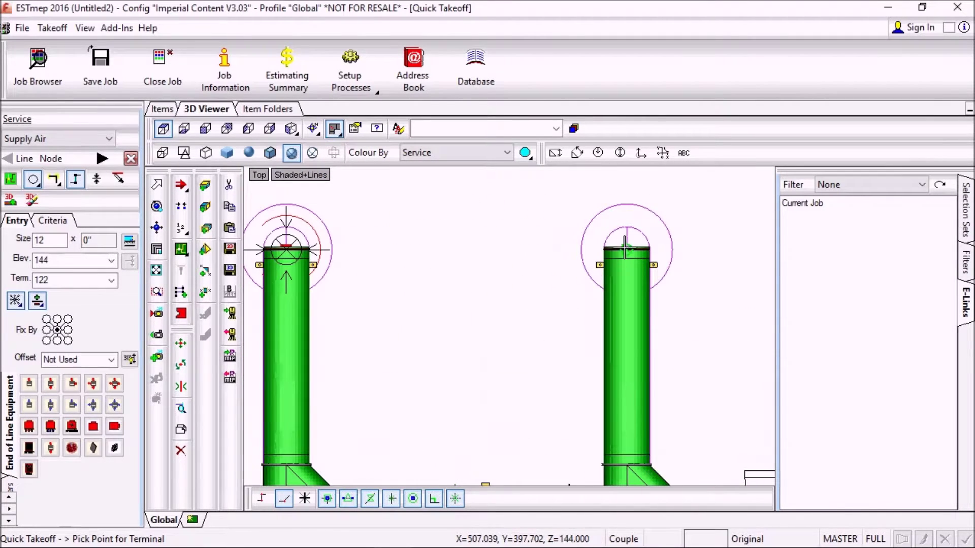
{"action": "scroll", "coordinate": [564, 298], "scroll_direction": "down", "scroll_amount": 4}
{"action": "middle_click_drag", "start_coordinate": [547, 290], "coordinate": [526, 162]}
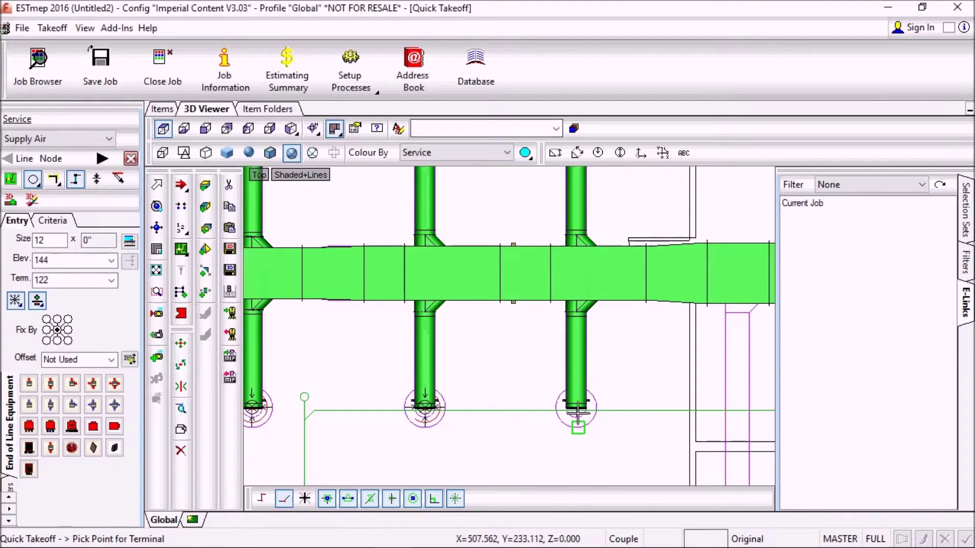
{"action": "scroll", "coordinate": [571, 385], "scroll_direction": "up", "scroll_amount": 4}
{"action": "middle_click_drag", "start_coordinate": [577, 435], "coordinate": [595, 293]}
{"action": "left_click", "coordinate": [606, 333]}
{"action": "scroll", "coordinate": [445, 375], "scroll_direction": "down", "scroll_amount": 4}
{"action": "scroll", "coordinate": [445, 375], "scroll_direction": "down", "scroll_amount": 3}
{"action": "scroll", "coordinate": [434, 373], "scroll_direction": "up", "scroll_amount": 2}
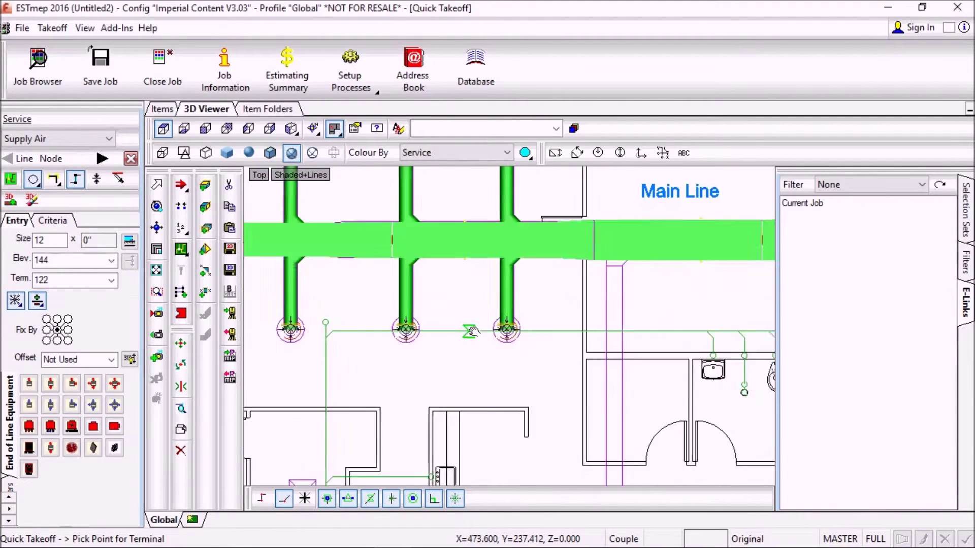
- Show the takeoff in SW isometric view and generate the duct drops that connect the branches to their diffusers
{"action": "left_click", "coordinate": [291, 130]}
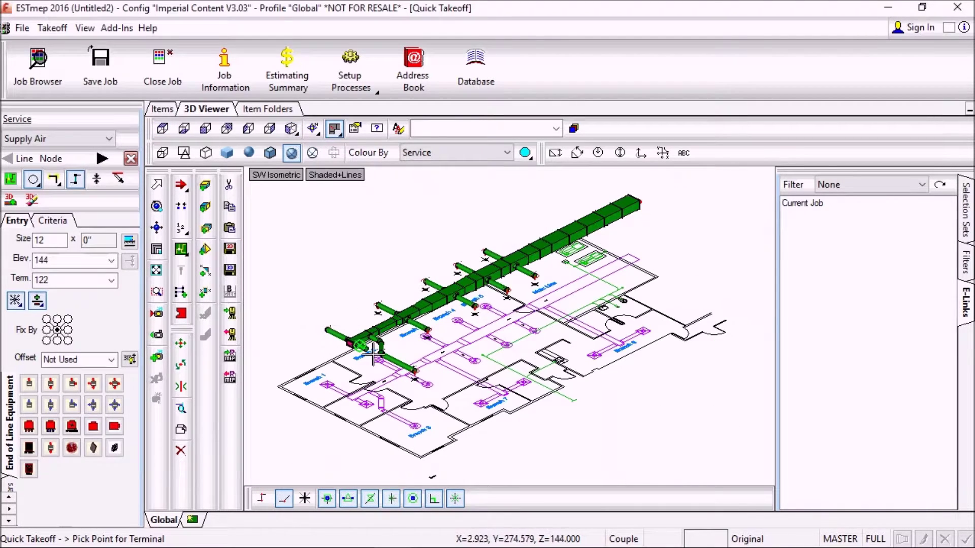
{"action": "scroll", "coordinate": [429, 369], "scroll_direction": "up", "scroll_amount": 5}
{"action": "scroll", "coordinate": [429, 369], "scroll_direction": "up", "scroll_amount": 2}
{"action": "scroll", "coordinate": [429, 369], "scroll_direction": "down", "scroll_amount": 2}
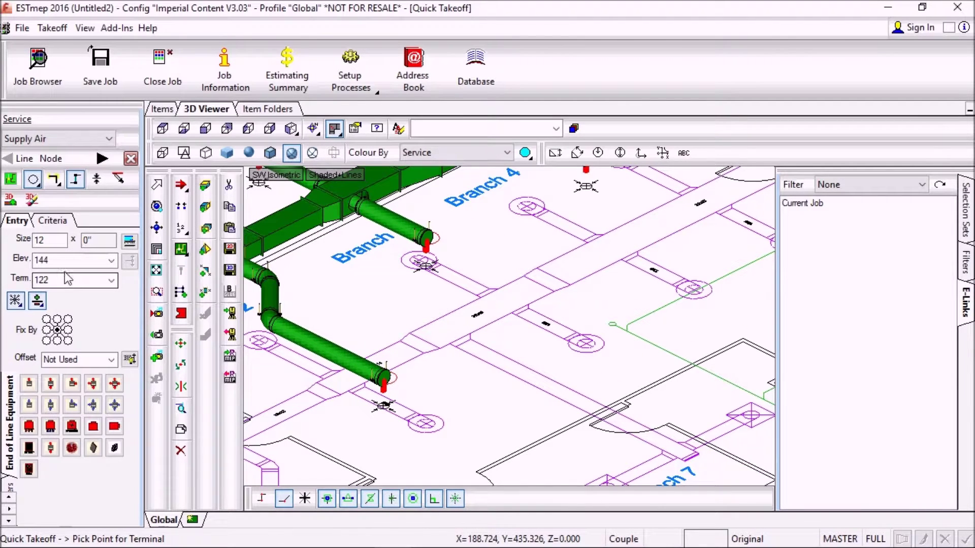
{"action": "left_click", "coordinate": [15, 204]}
{"action": "scroll", "coordinate": [518, 295], "scroll_direction": "down", "scroll_amount": 1}
{"action": "scroll", "coordinate": [519, 290], "scroll_direction": "down", "scroll_amount": 2}
{"action": "middle_click_drag", "start_coordinate": [533, 278], "coordinate": [528, 373]}
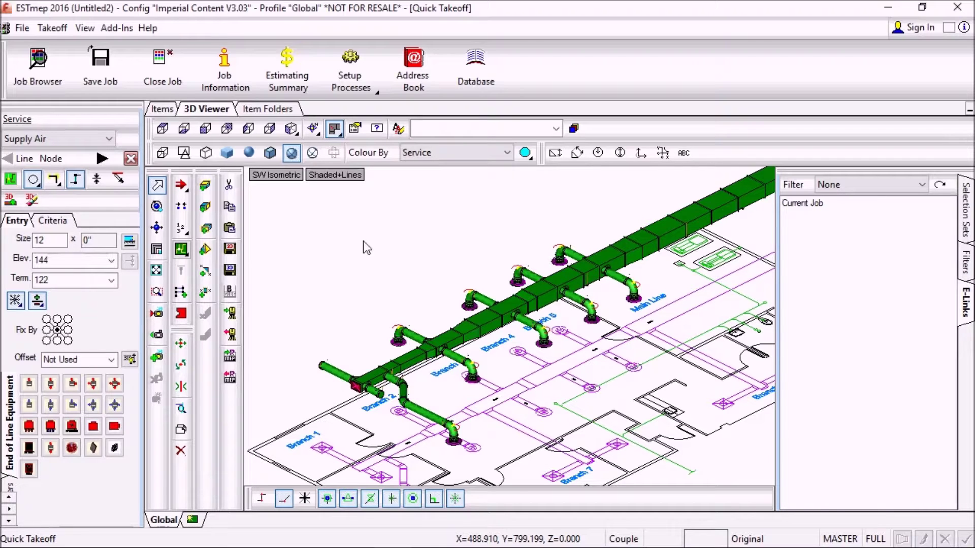
{"action": "scroll", "coordinate": [363, 246], "scroll_direction": "down", "scroll_amount": 1}
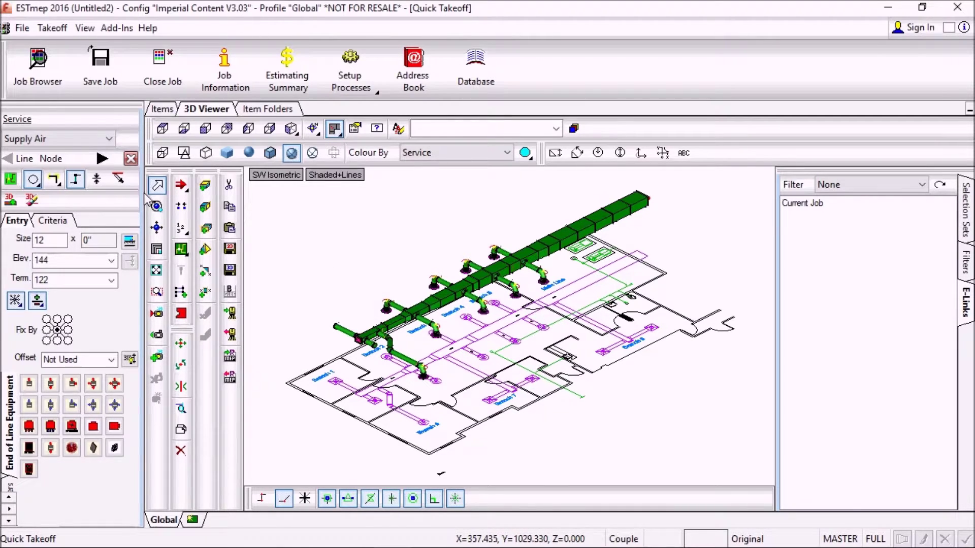
- Save the job as draw in MAJ format in the 12-8 presentation folder on the Desktop
{"action": "left_click", "coordinate": [99, 74]}
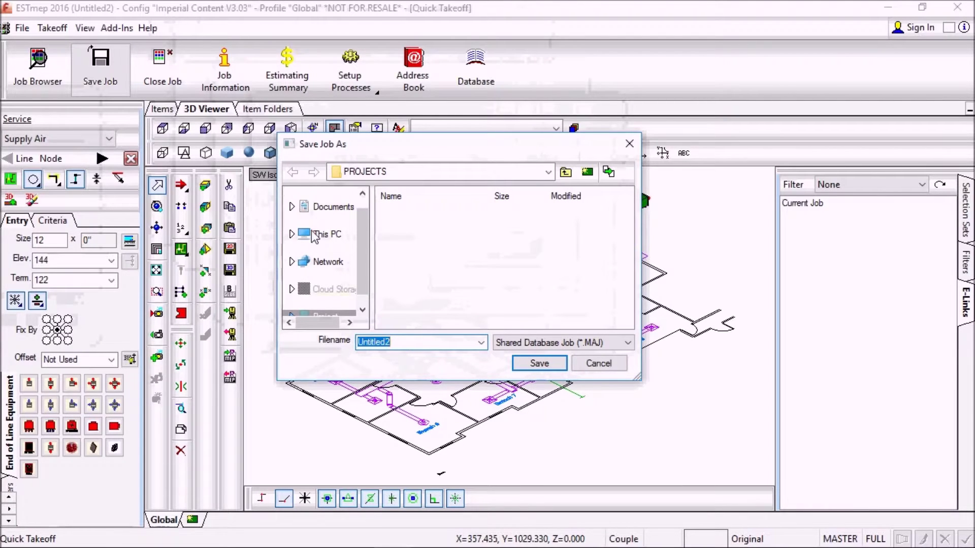
{"action": "scroll", "coordinate": [333, 246], "scroll_direction": "up", "scroll_amount": 1}
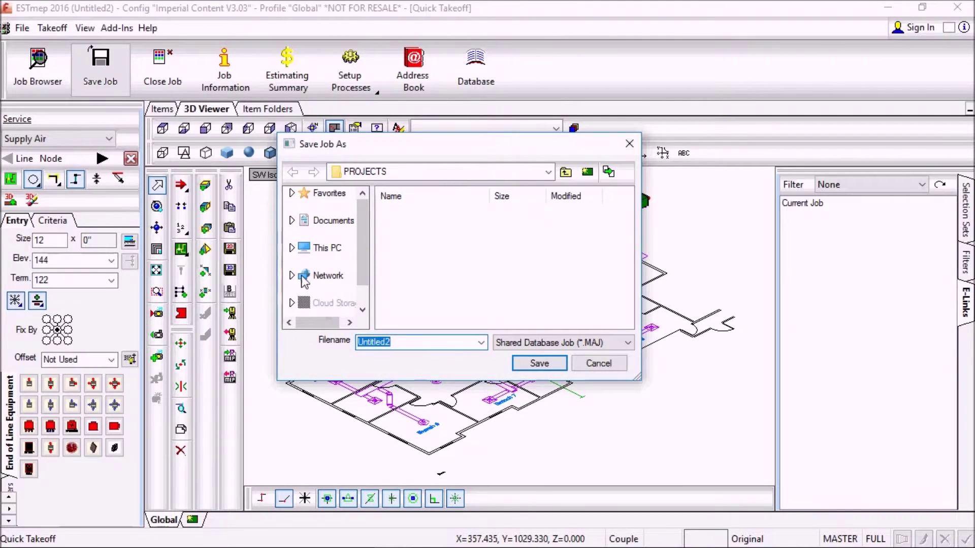
{"action": "scroll", "coordinate": [305, 279], "scroll_direction": "down", "scroll_amount": 2}
{"action": "scroll", "coordinate": [325, 249], "scroll_direction": "up", "scroll_amount": 1}
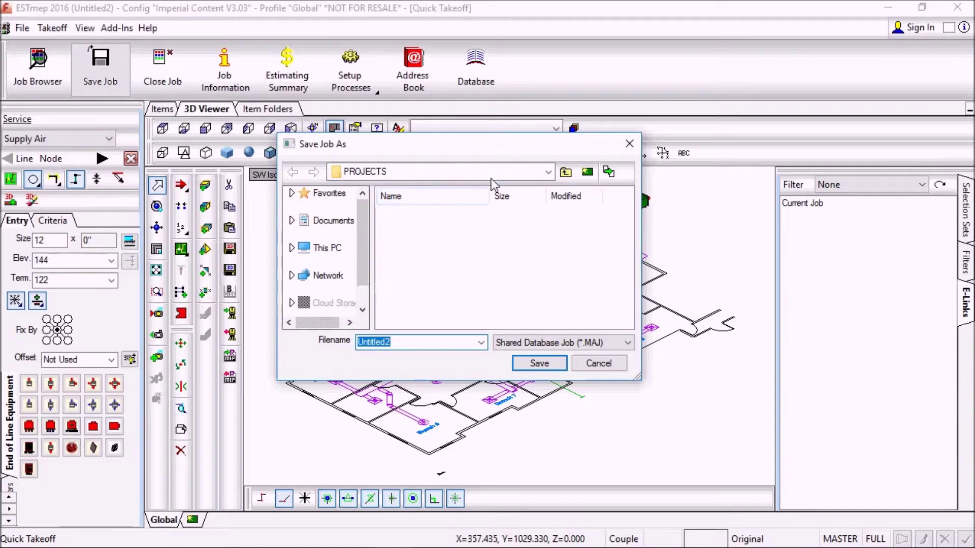
{"action": "left_click", "coordinate": [548, 171]}
{"action": "scroll", "coordinate": [480, 209], "scroll_direction": "up", "scroll_amount": 5}
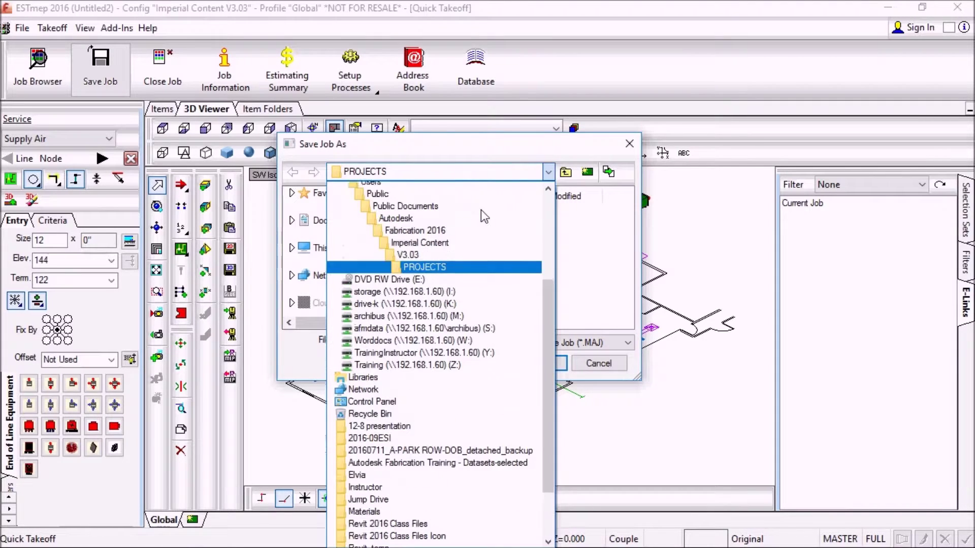
{"action": "scroll", "coordinate": [477, 205], "scroll_direction": "up", "scroll_amount": 2}
{"action": "left_click", "coordinate": [433, 187]}
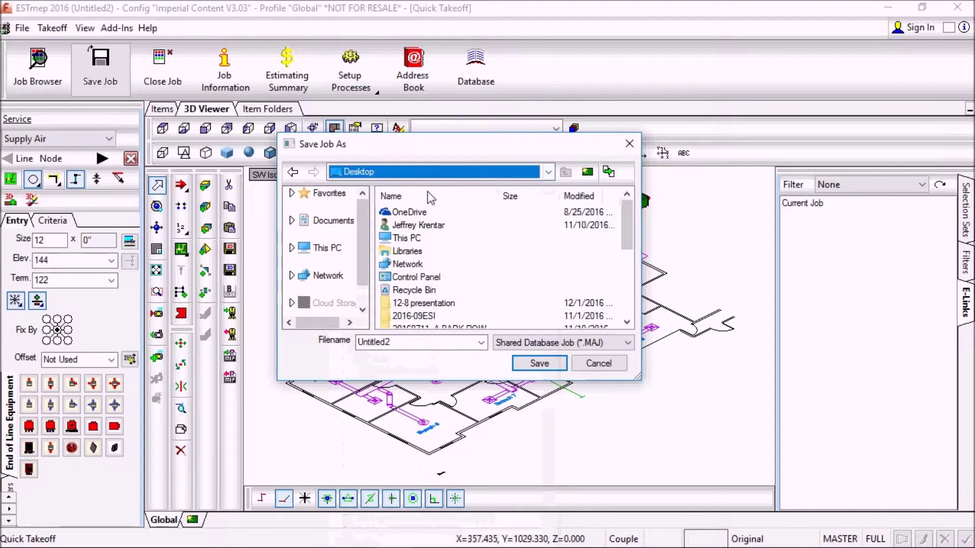
{"action": "double_click", "coordinate": [428, 305]}
{"action": "left_click", "coordinate": [427, 343]}
{"action": "type", "text": "draw"}
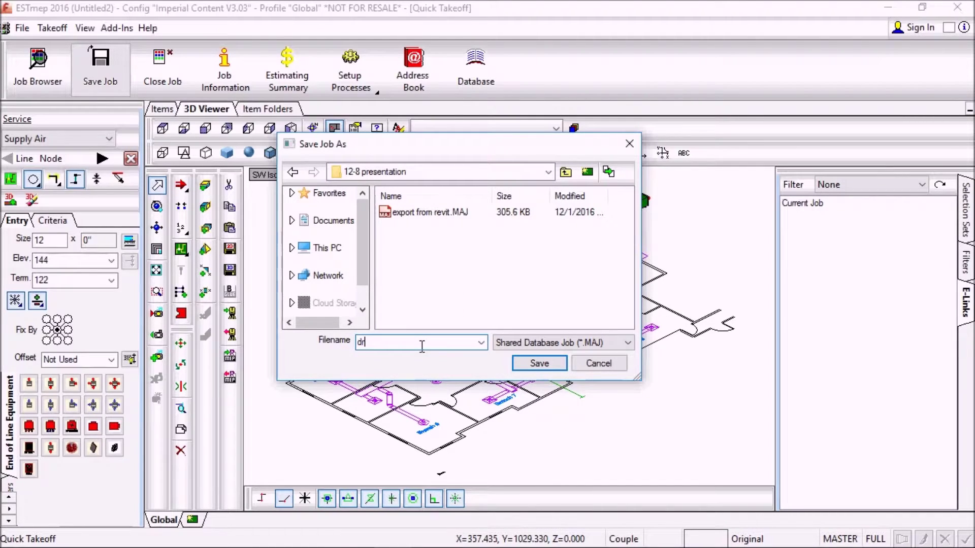
{"action": "left_click", "coordinate": [538, 364]}
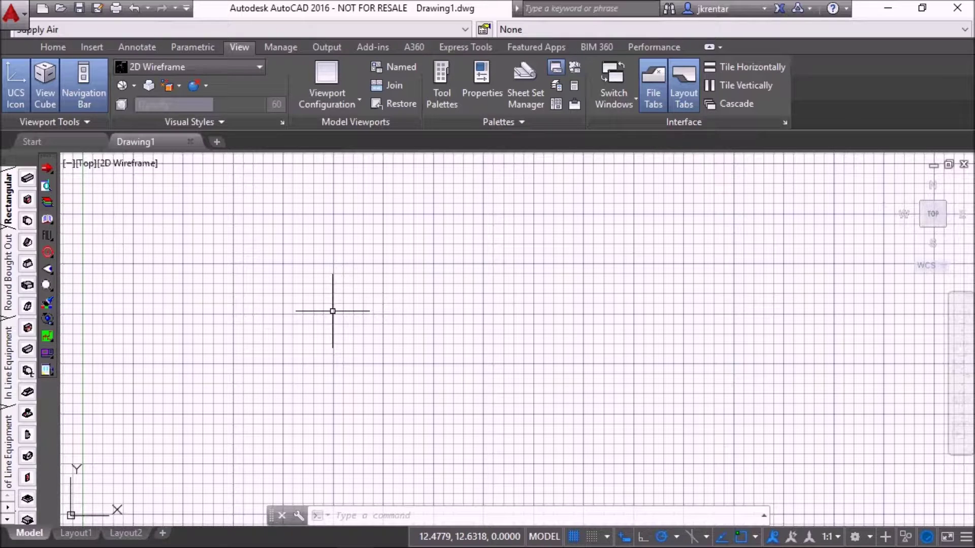
- Switch to AutoCAD and open the job draw.MAJ from the 12-8 presentation folder using the OPENJOB command
{"action": "type", "text": "openjob"}
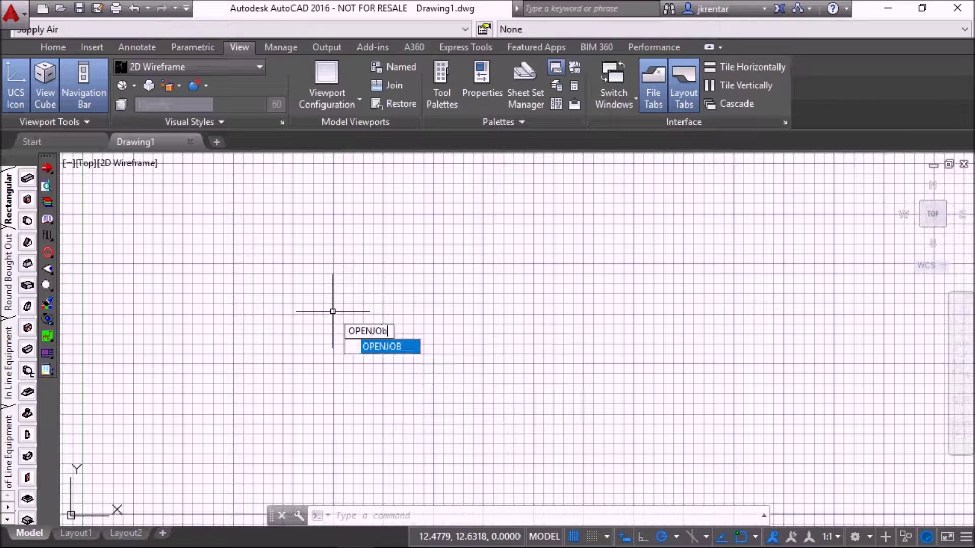
{"action": "key", "text": "Return"}
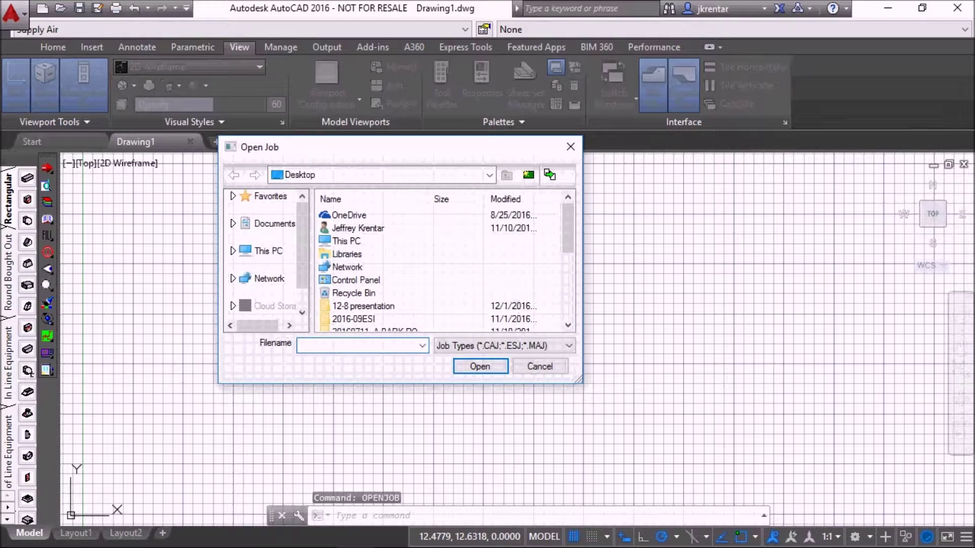
{"action": "double_click", "coordinate": [363, 306]}
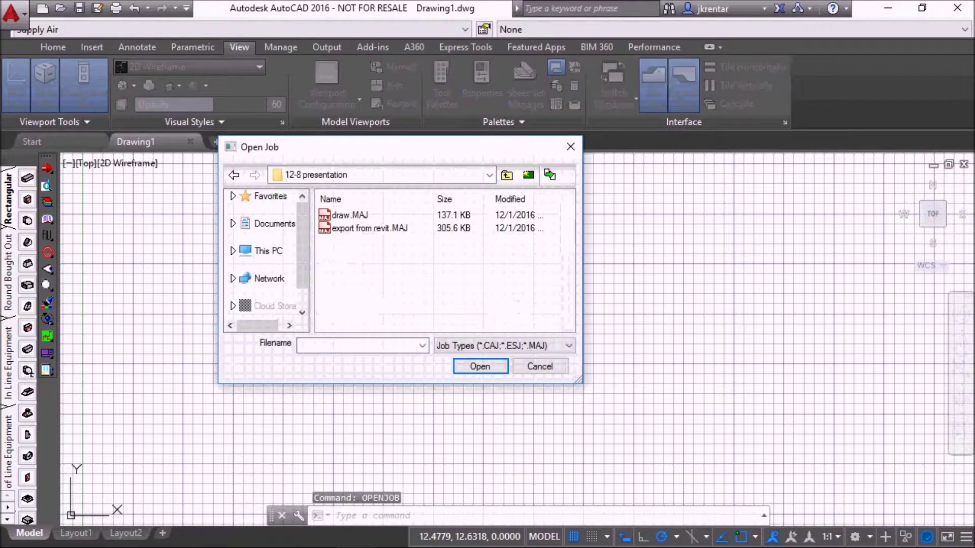
{"action": "double_click", "coordinate": [344, 216]}
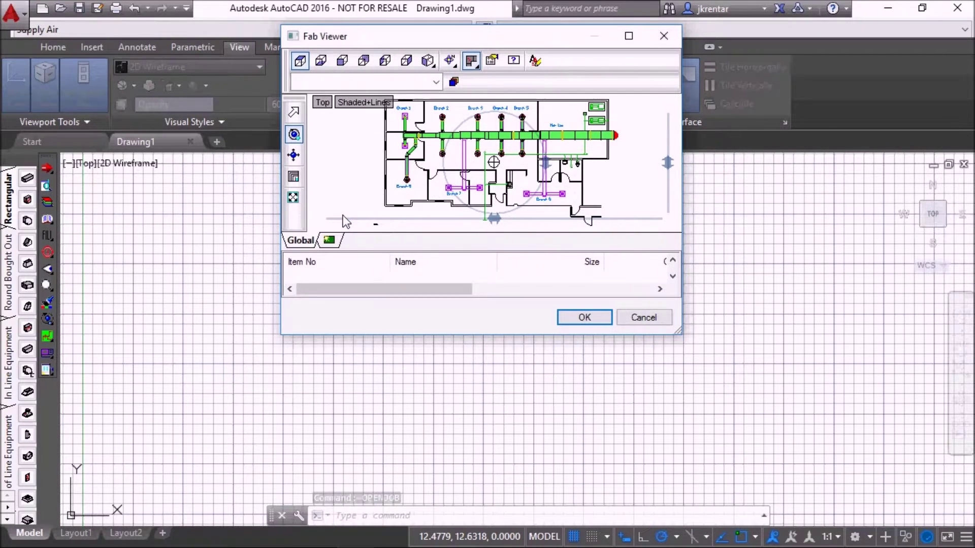
{"action": "left_click", "coordinate": [585, 317]}
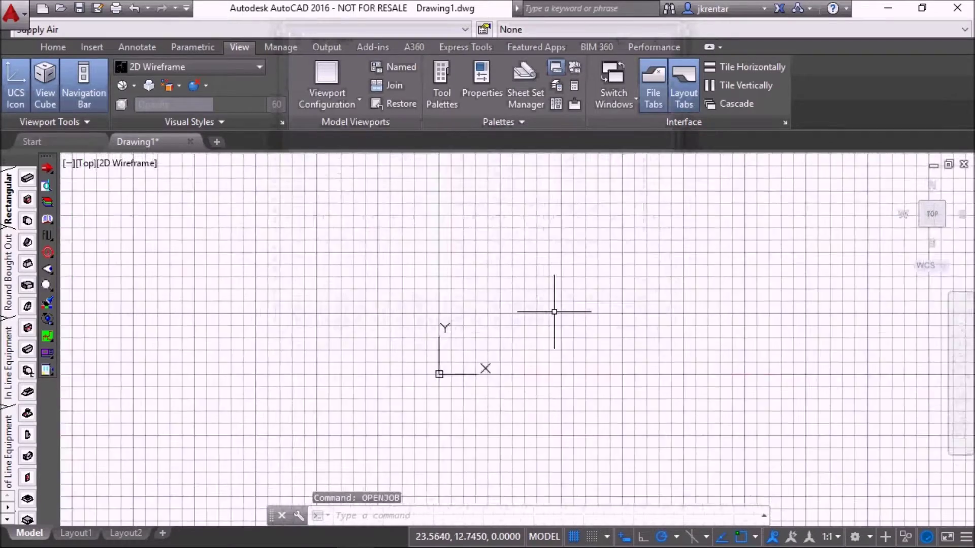
- Orbit the opened ductwork into a 3D view and turn off the drawing grid
{"action": "middle_click_drag", "start_coordinate": [544, 224], "coordinate": [144, 406]}
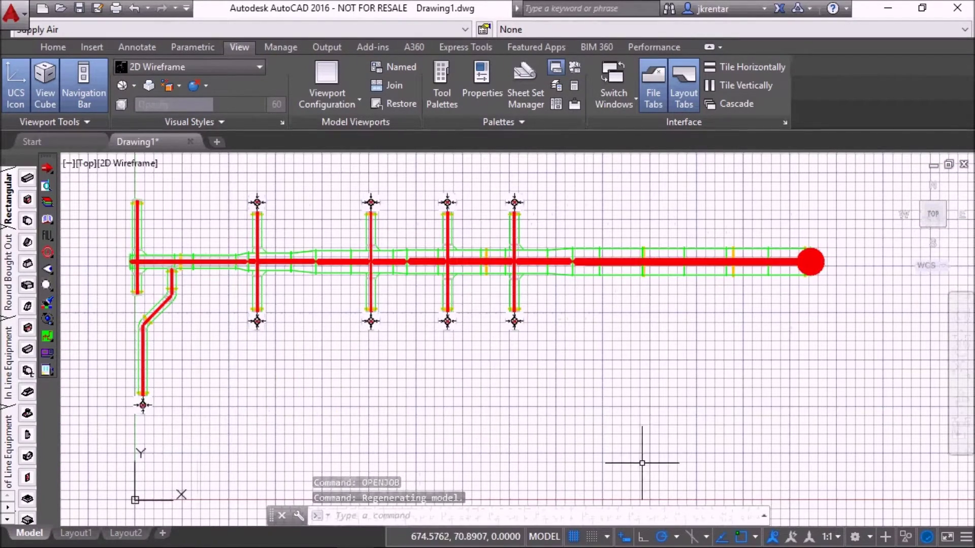
{"action": "middle_click_drag", "start_coordinate": [657, 446], "coordinate": [685, 300], "text": "shift"}
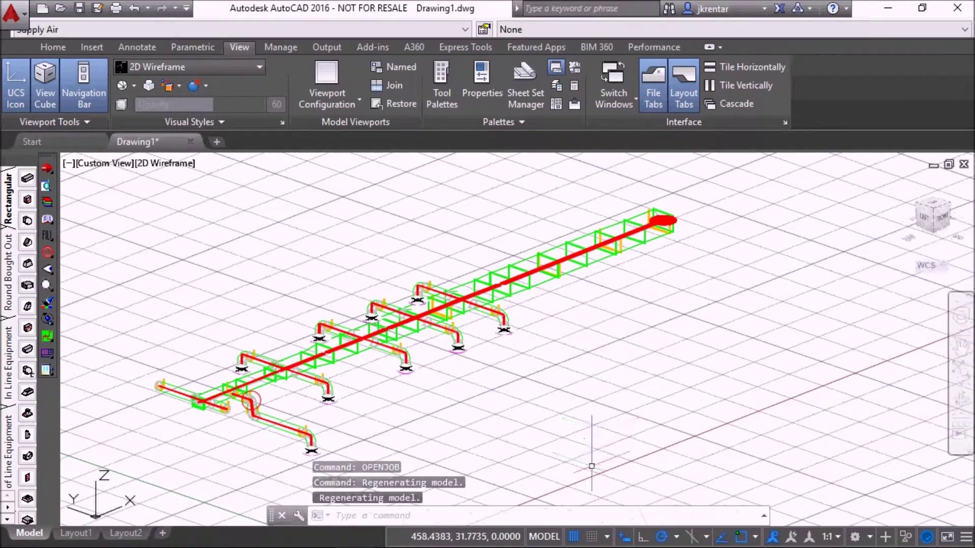
{"action": "left_click", "coordinate": [573, 536]}
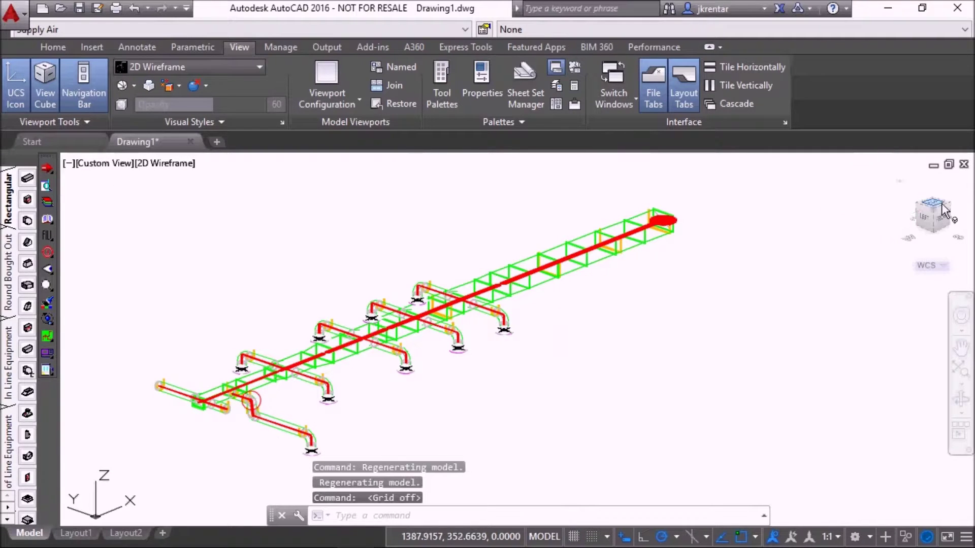
- Preview the ductwork in the Conceptual visual style and restore 2D Wireframe in a top view with the main line horizontal
{"action": "left_click", "coordinate": [259, 68]}
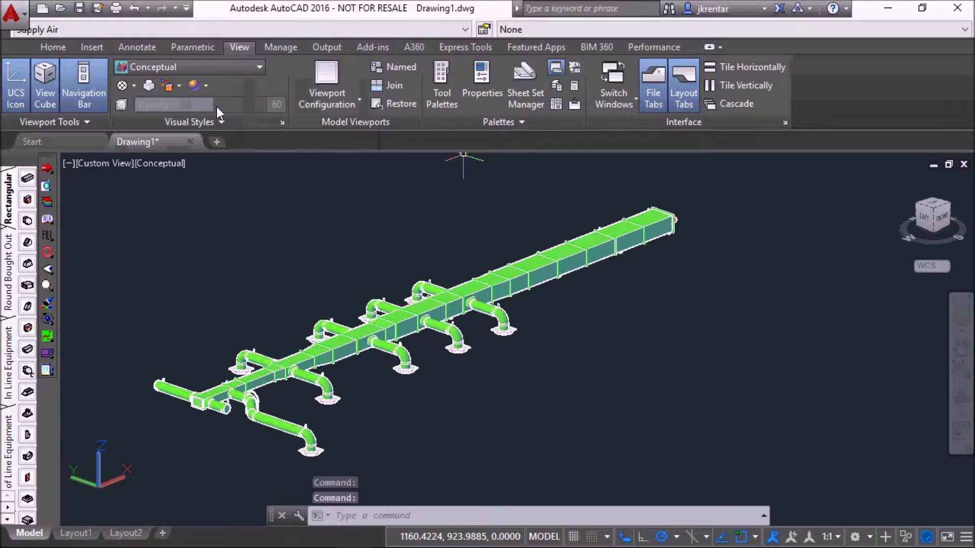
{"action": "left_click", "coordinate": [260, 66]}
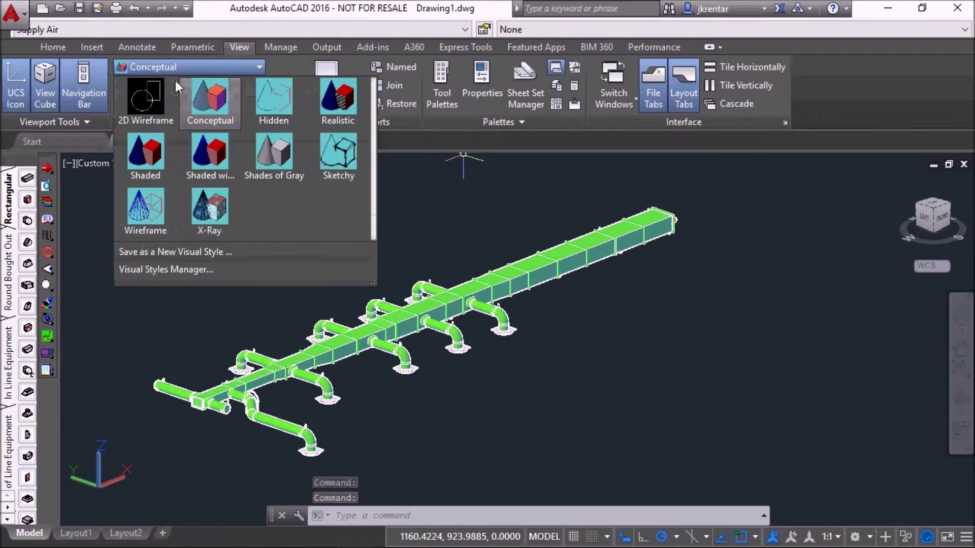
{"action": "left_click", "coordinate": [154, 96]}
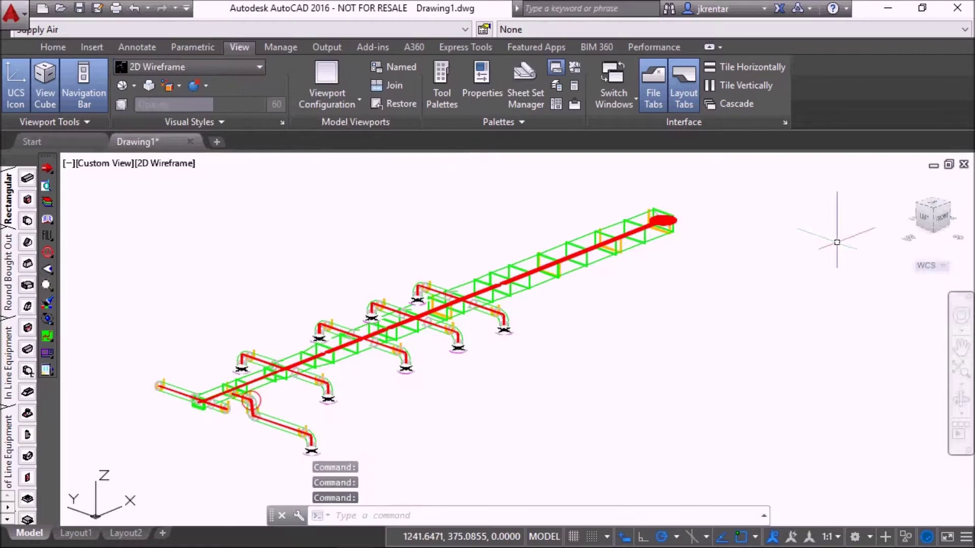
{"action": "left_click", "coordinate": [931, 203]}
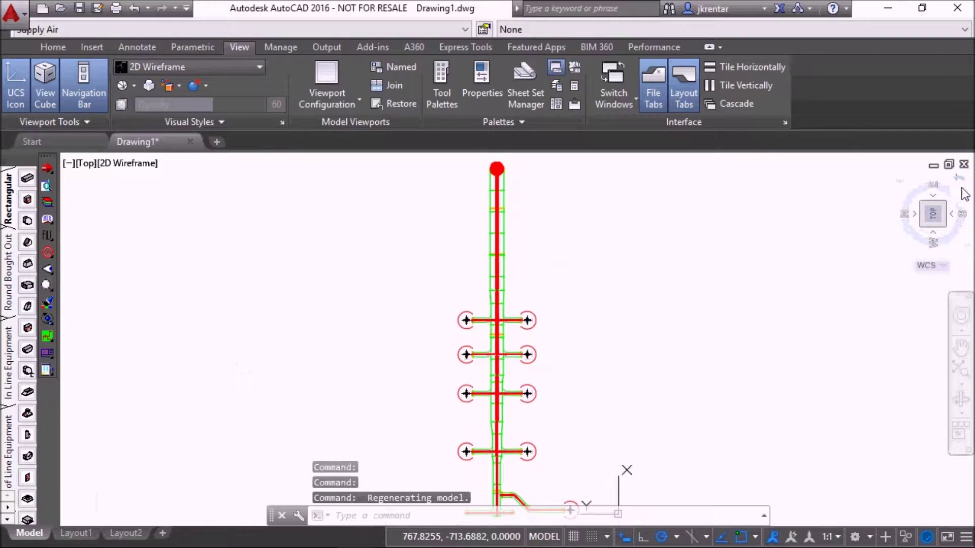
{"action": "left_click", "coordinate": [959, 178]}
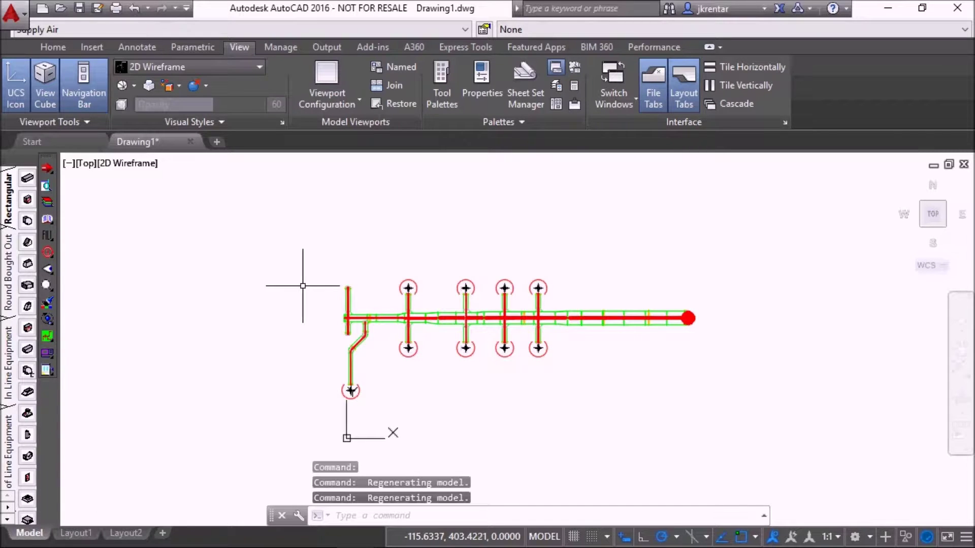
- Start defining a spool drawing and set its save path to the 12-8 presentation folder on the Desktop
{"action": "left_click", "coordinate": [50, 355]}
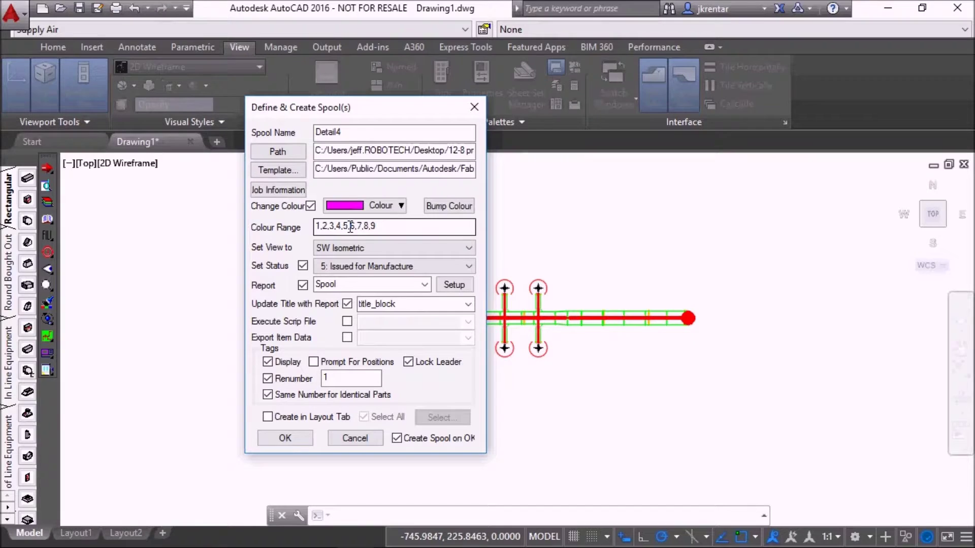
{"action": "left_click", "coordinate": [276, 152]}
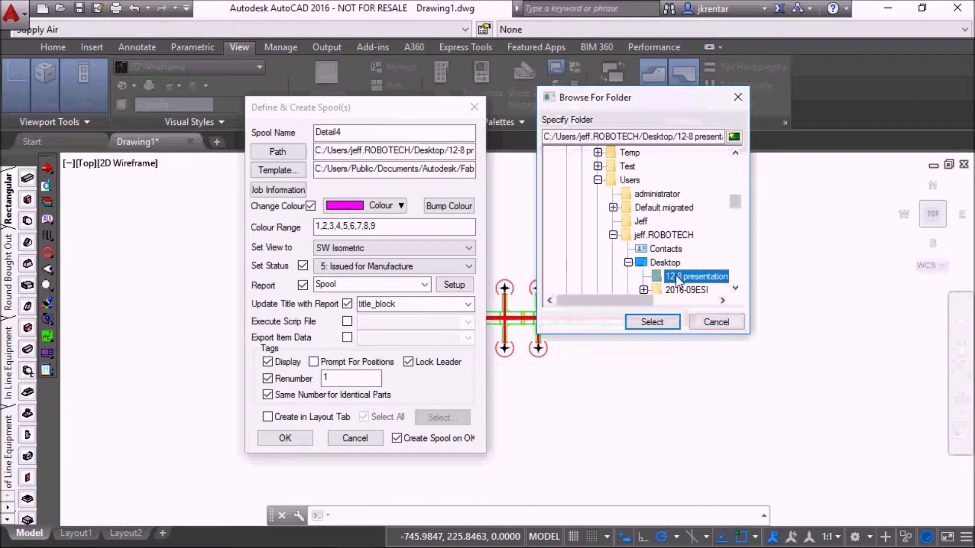
{"action": "left_click", "coordinate": [662, 321]}
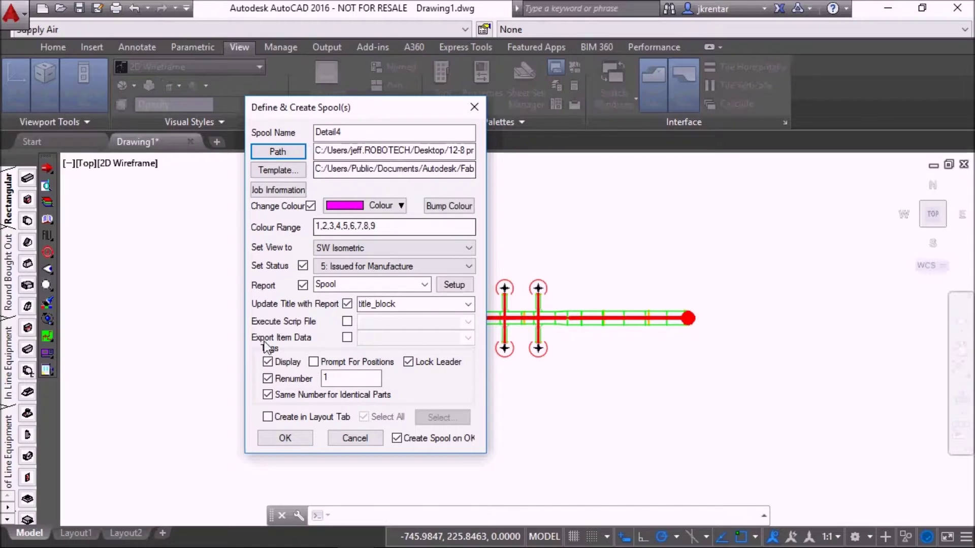
- Create the Detail4 spool drawing from the entire ductwork run, accepting the missing item weight warning
{"action": "left_click", "coordinate": [285, 439]}
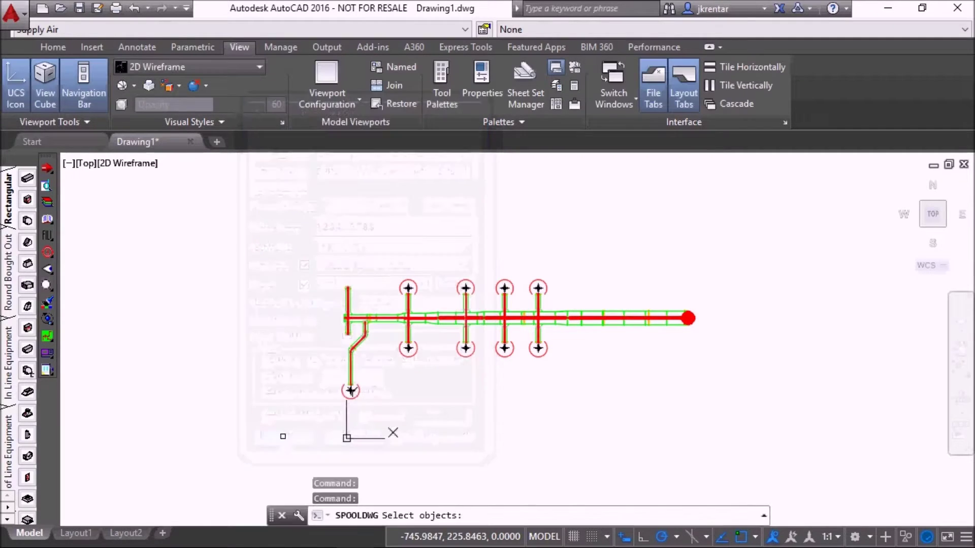
{"action": "left_click", "coordinate": [759, 429]}
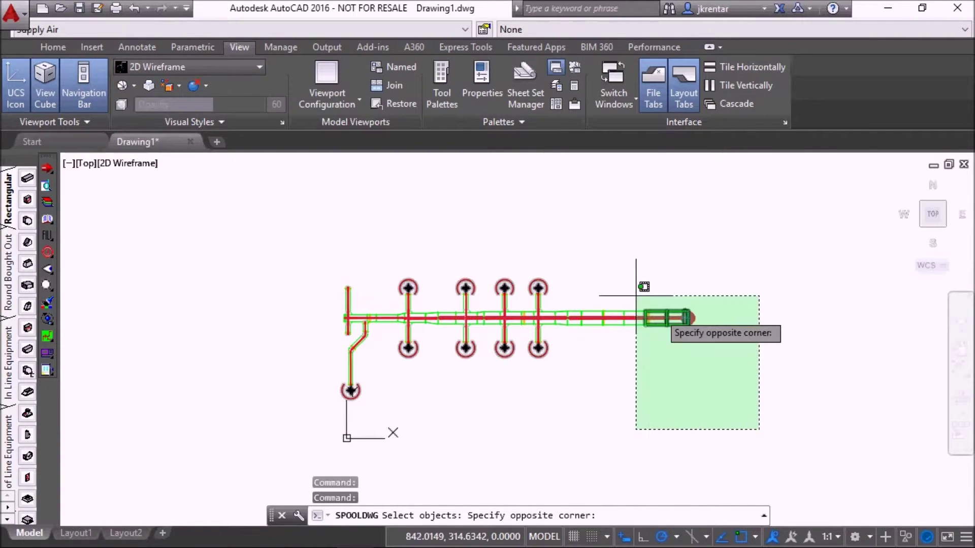
{"action": "left_click", "coordinate": [278, 197]}
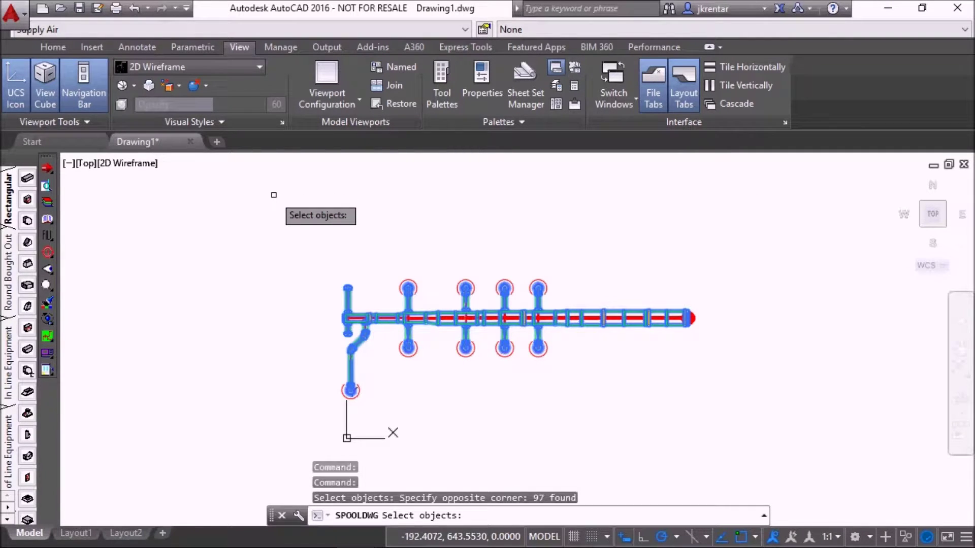
{"action": "key", "text": "Return"}
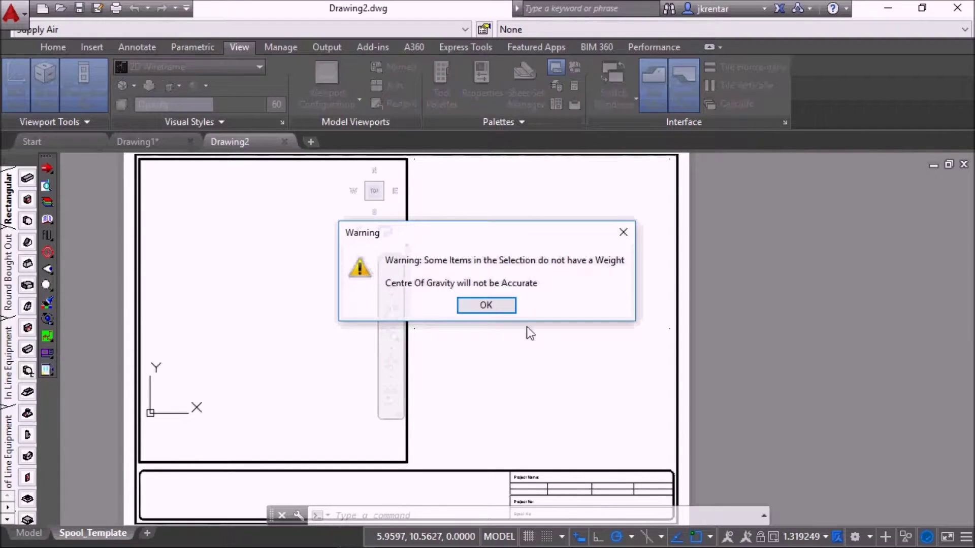
{"action": "left_click", "coordinate": [500, 307]}
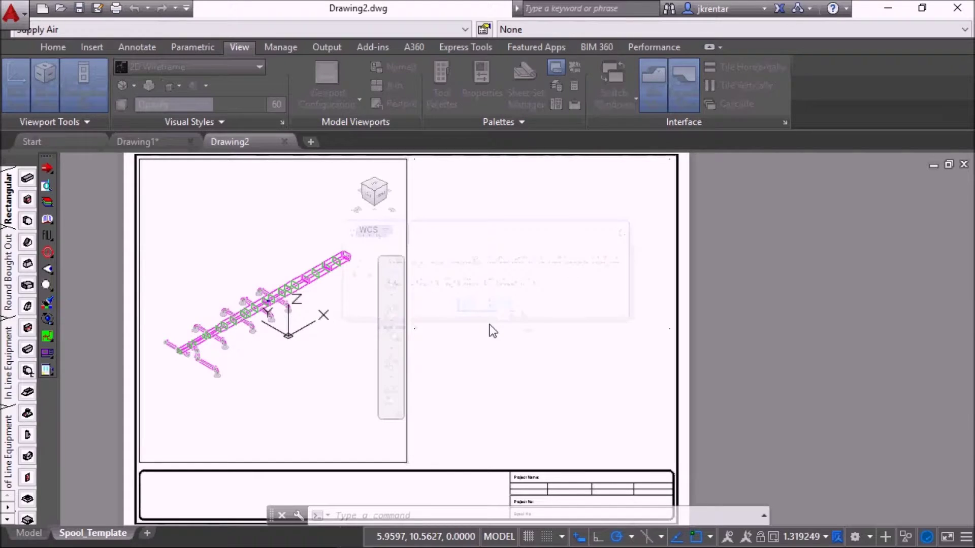
- Activate the ductwork viewport on the spool sheet, set its scale to 1/4" = 1'-0" and lock the viewport
{"action": "double_click", "coordinate": [404, 320]}
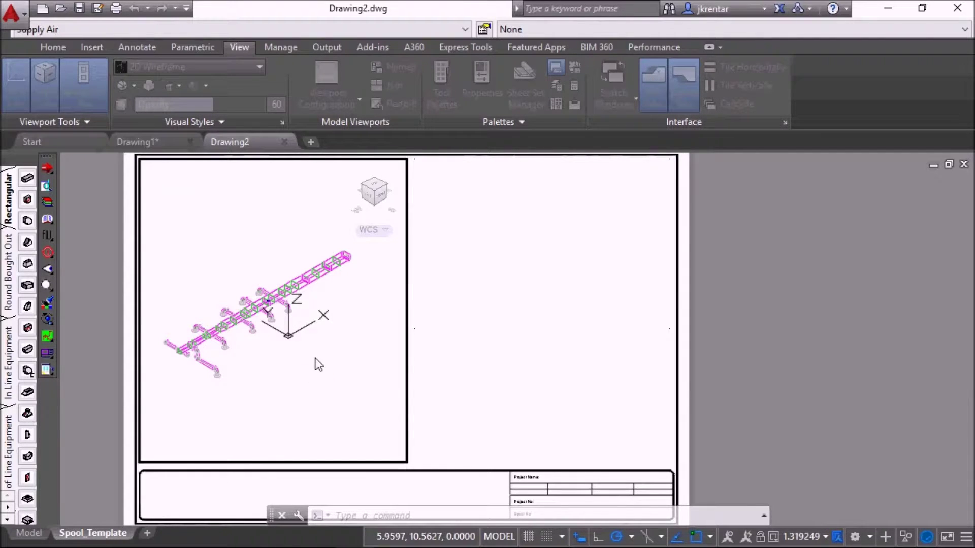
{"action": "double_click", "coordinate": [274, 311]}
{"action": "mouse_move", "coordinate": [272, 311]}
{"action": "middle_mouse_down"}
{"action": "mouse_move", "coordinate": [296, 330]}
{"action": "mouse_move", "coordinate": [278, 318]}
{"action": "middle_mouse_up"}
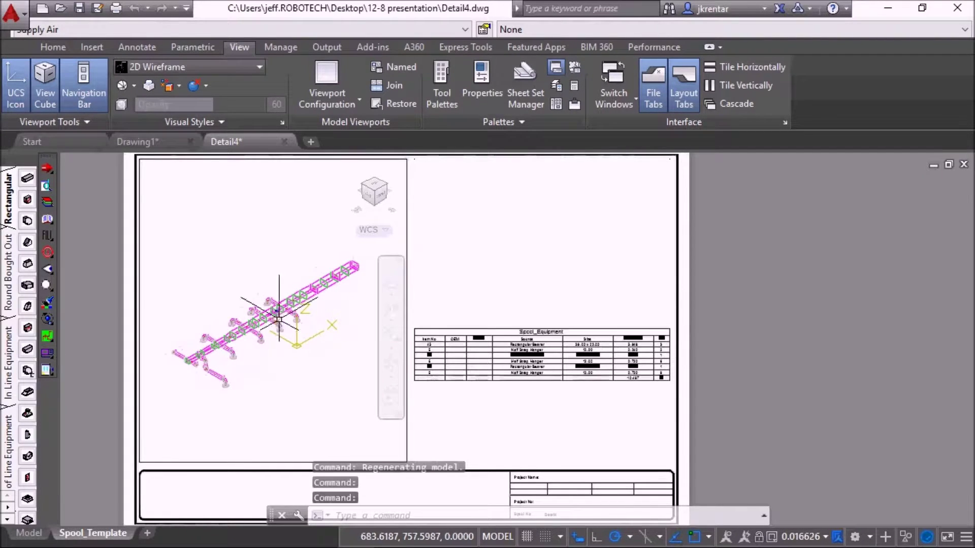
{"action": "left_click", "coordinate": [826, 537]}
{"action": "scroll", "coordinate": [805, 513], "scroll_direction": "down", "scroll_amount": 1}
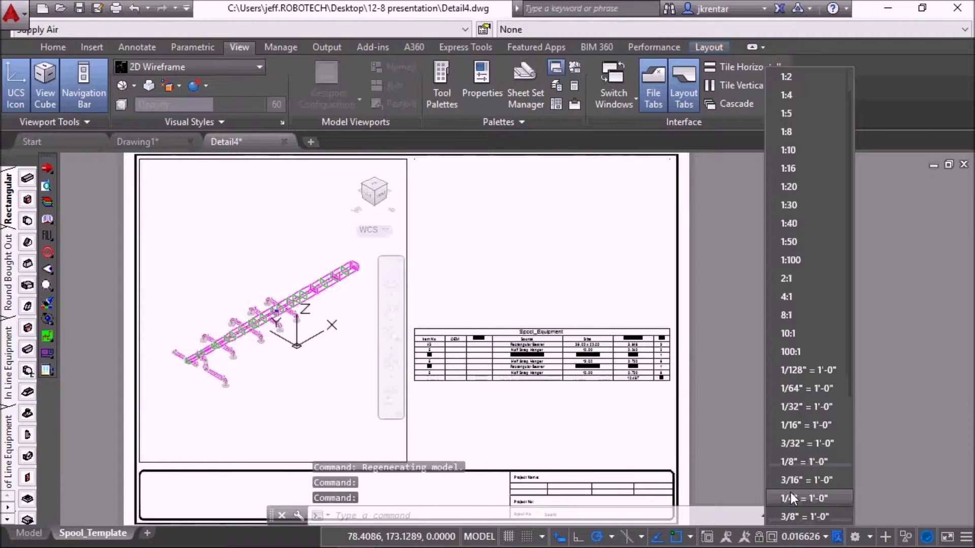
{"action": "left_click", "coordinate": [792, 495]}
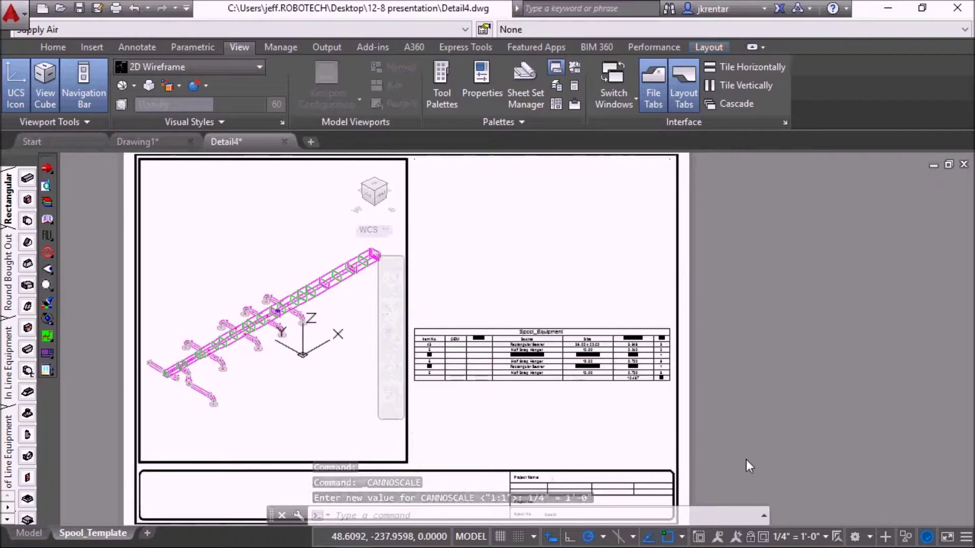
{"action": "left_click", "coordinate": [750, 538]}
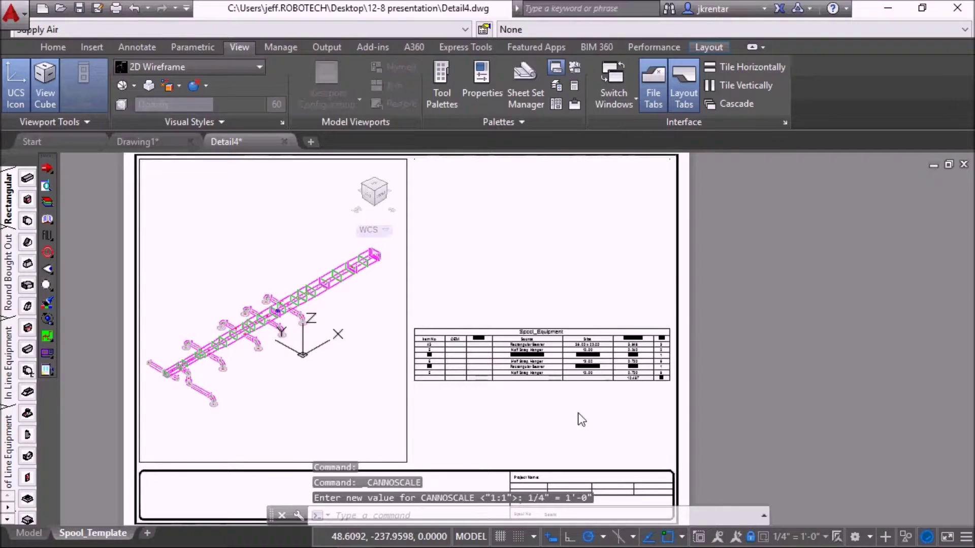
- Examine the Spool_Equipment table and the size of the item number tags on the ductwork
{"action": "scroll", "coordinate": [580, 412], "scroll_direction": "up", "scroll_amount": 2}
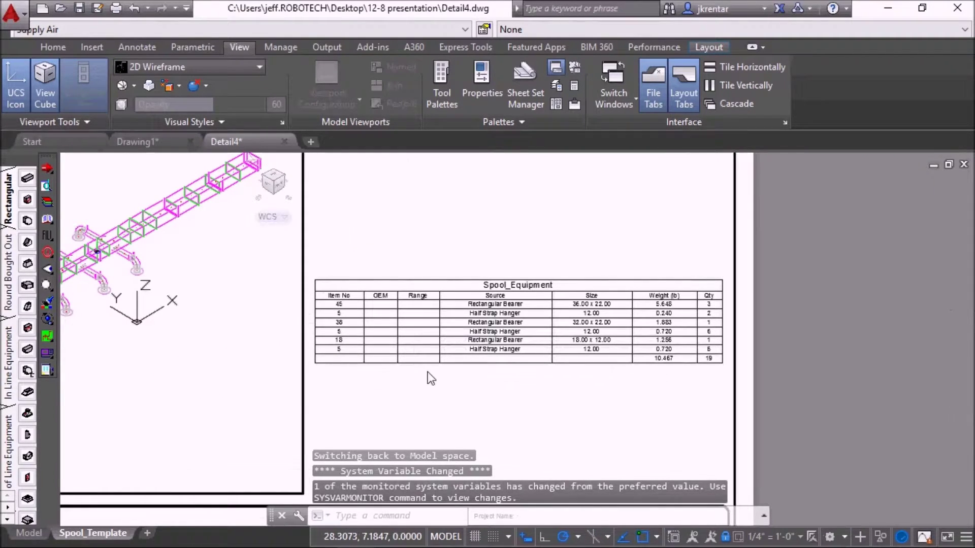
{"action": "scroll", "coordinate": [431, 373], "scroll_direction": "down", "scroll_amount": 2}
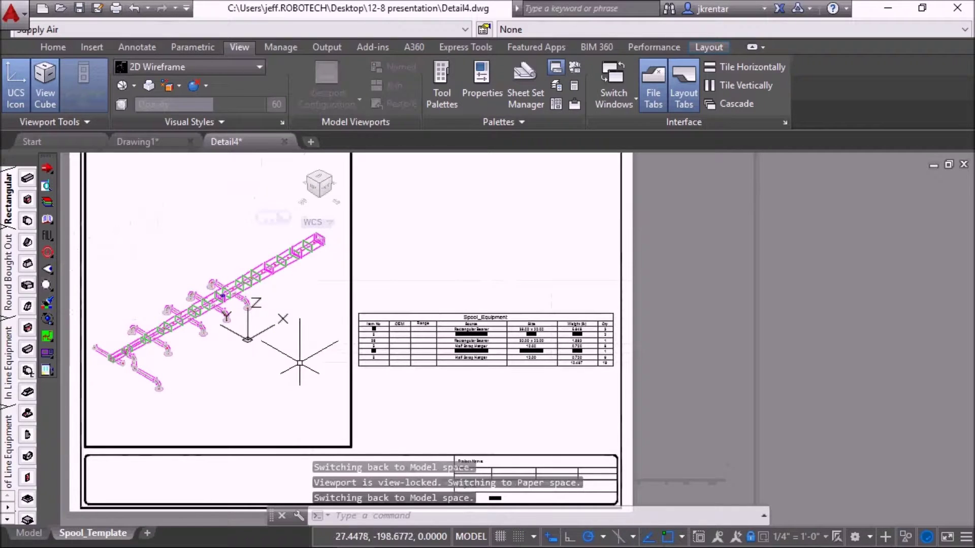
{"action": "middle_click_drag", "start_coordinate": [480, 387], "coordinate": [535, 389]}
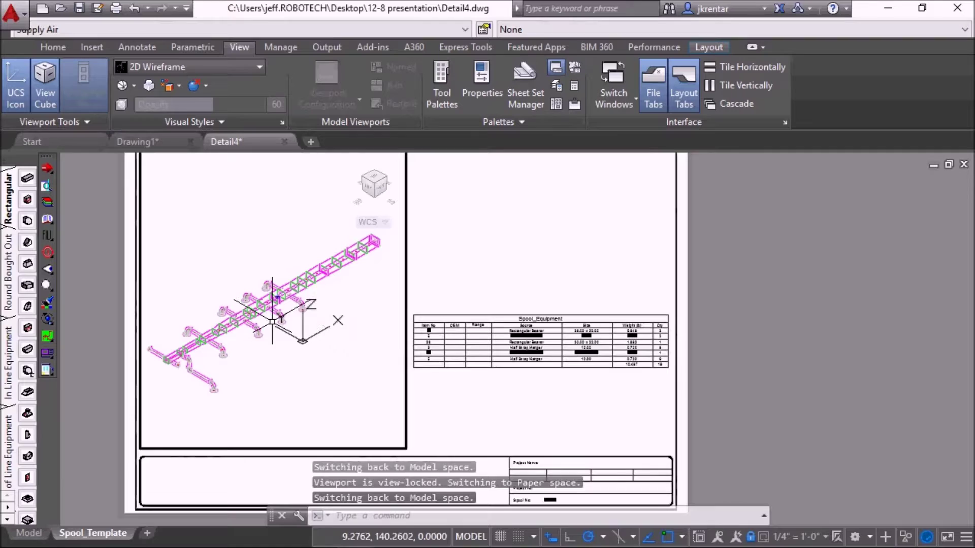
{"action": "scroll", "coordinate": [241, 325], "scroll_direction": "up", "scroll_amount": 6}
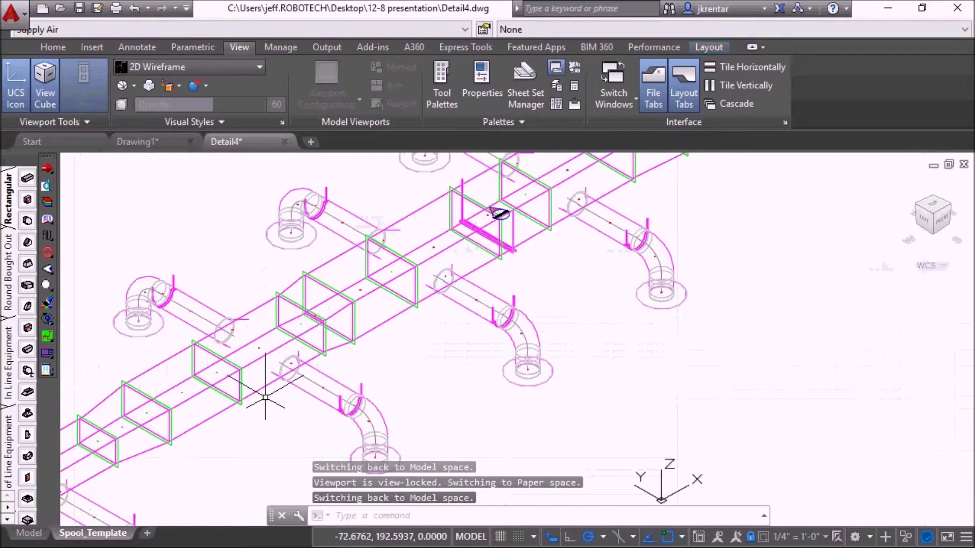
{"action": "scroll", "coordinate": [256, 350], "scroll_direction": "up", "scroll_amount": 2}
{"action": "scroll", "coordinate": [251, 345], "scroll_direction": "up", "scroll_amount": 2}
{"action": "scroll", "coordinate": [233, 294], "scroll_direction": "up", "scroll_amount": 5}
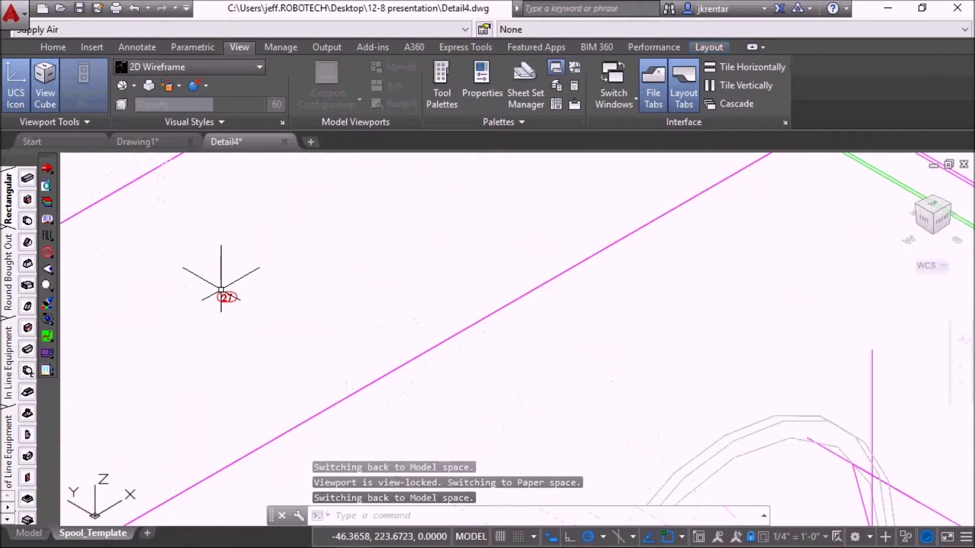
{"action": "scroll", "coordinate": [220, 290], "scroll_direction": "down", "scroll_amount": 8}
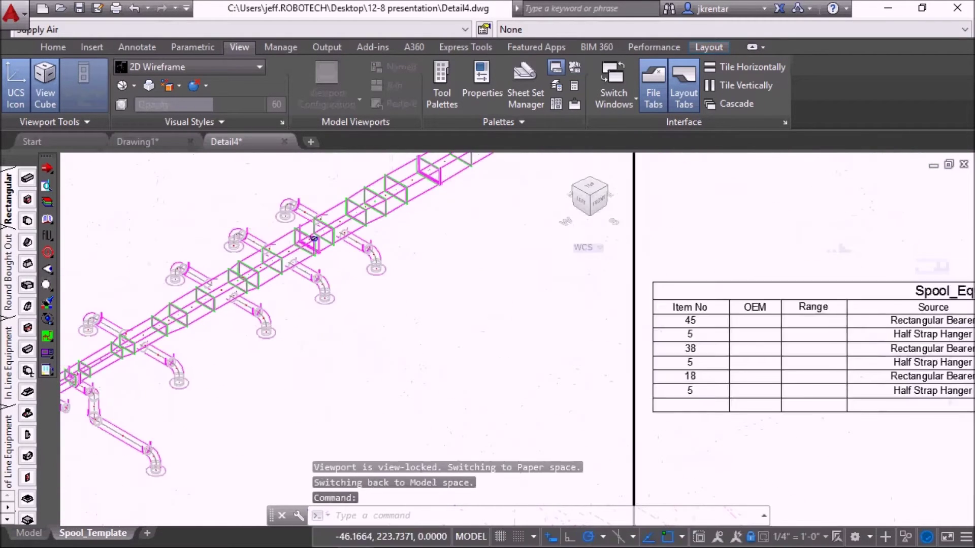
{"action": "scroll", "coordinate": [221, 289], "scroll_direction": "down", "scroll_amount": 2}
- Set the TEXTSIZE variable to 4 and regenerate the drawing to enlarge the item number tags
{"action": "type", "text": "tex"}
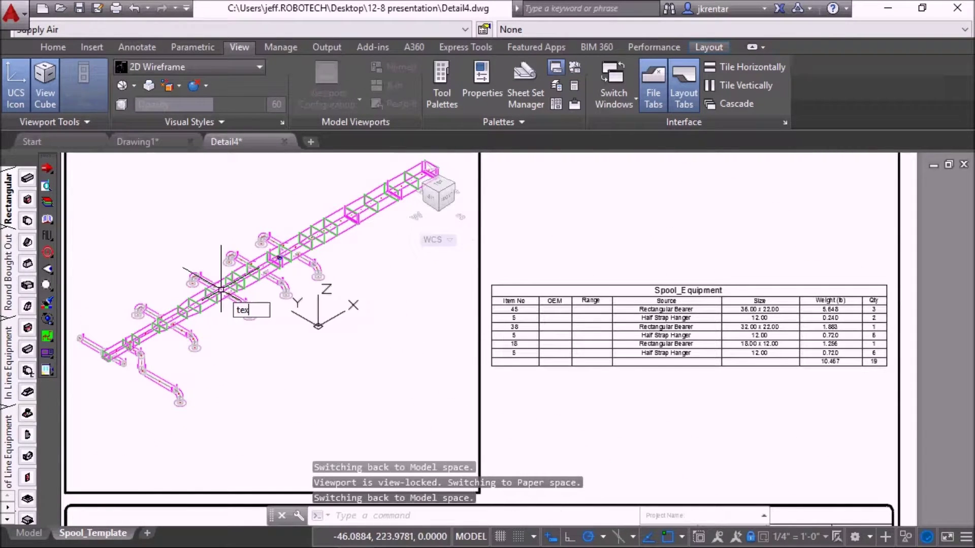
{"action": "type", "text": "t"}
{"action": "key", "text": "Return"}
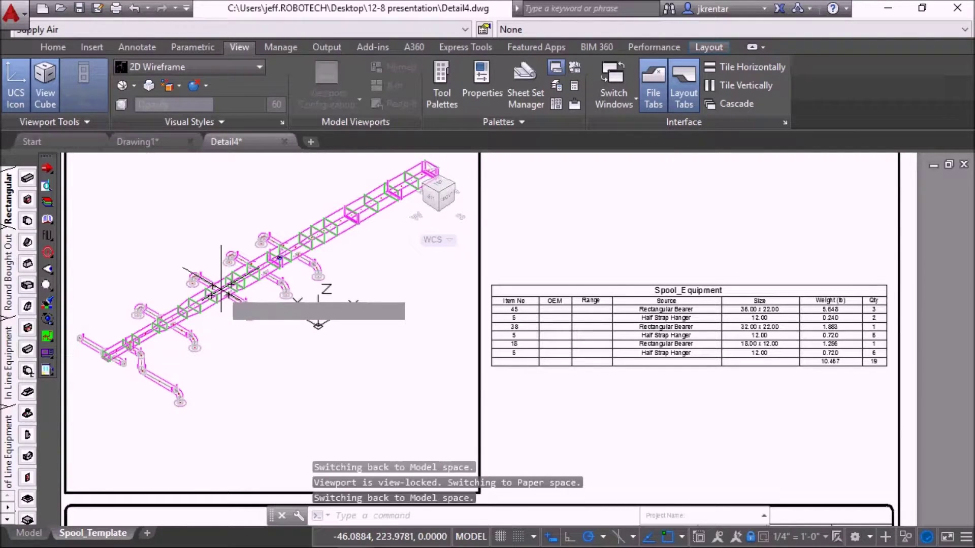
{"action": "type", "text": "4"}
{"action": "key", "text": "Return"}
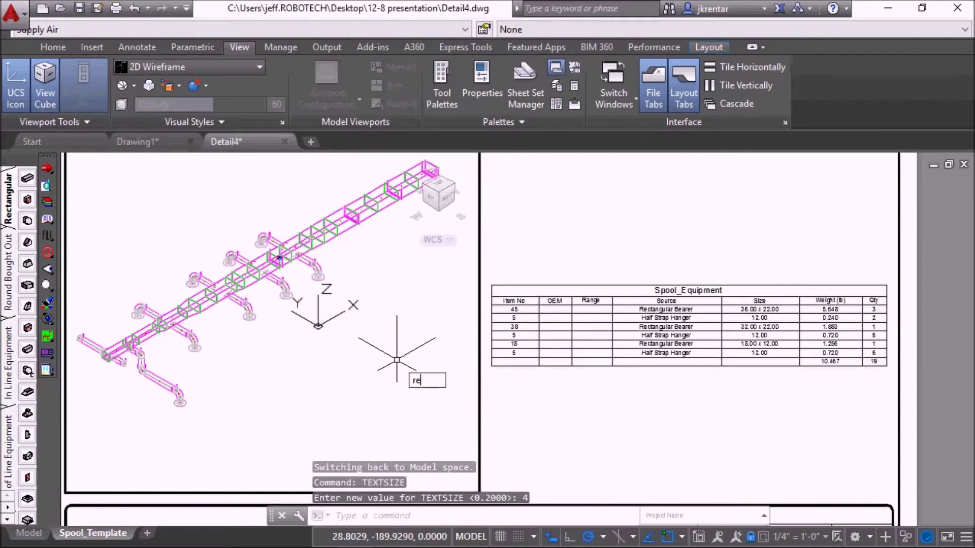
{"action": "type", "text": "re"}
{"action": "key", "text": "Return"}
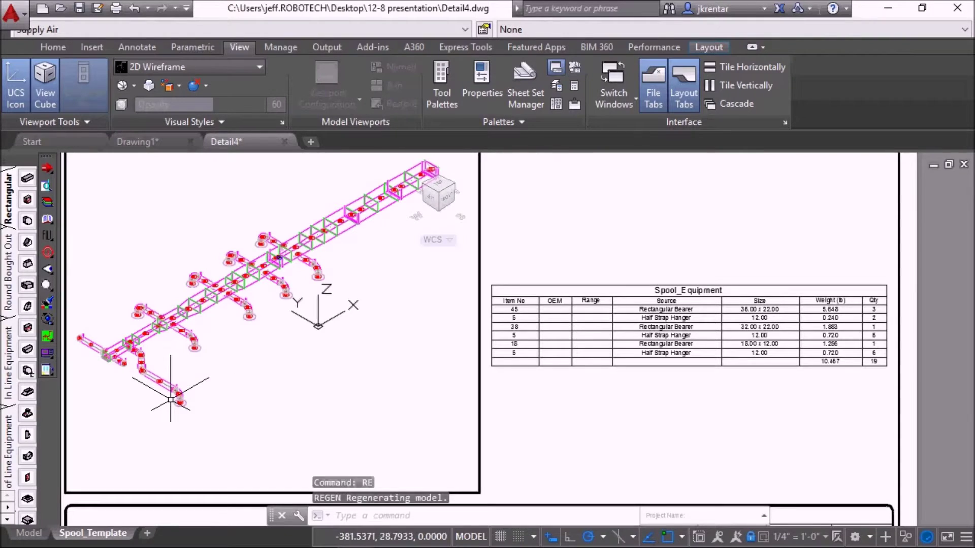
- Move the item 12 tag off the elbow at the end of the lowest branch and point its leader at the elbow
{"action": "scroll", "coordinate": [169, 392], "scroll_direction": "up", "scroll_amount": 6}
{"action": "scroll", "coordinate": [162, 401], "scroll_direction": "up", "scroll_amount": 4}
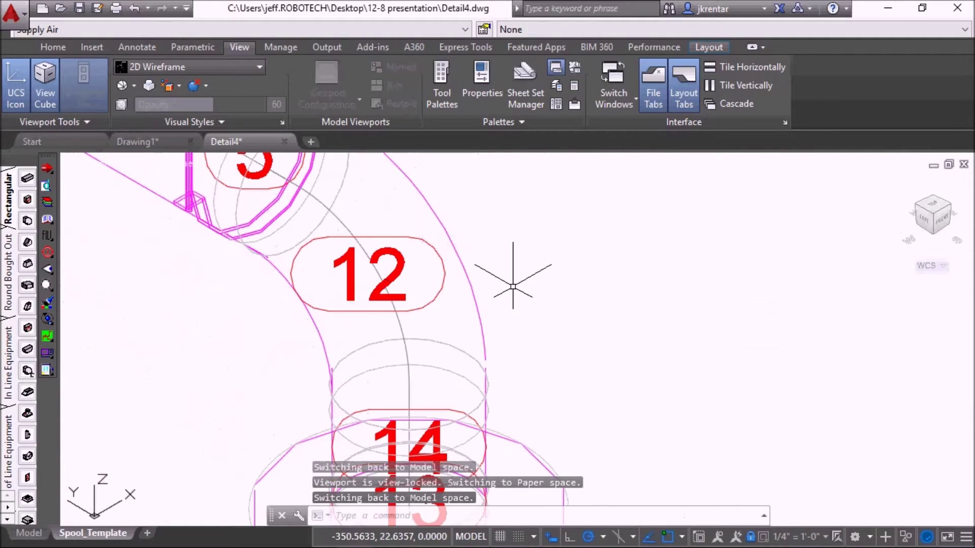
{"action": "scroll", "coordinate": [430, 203], "scroll_direction": "down", "scroll_amount": 4}
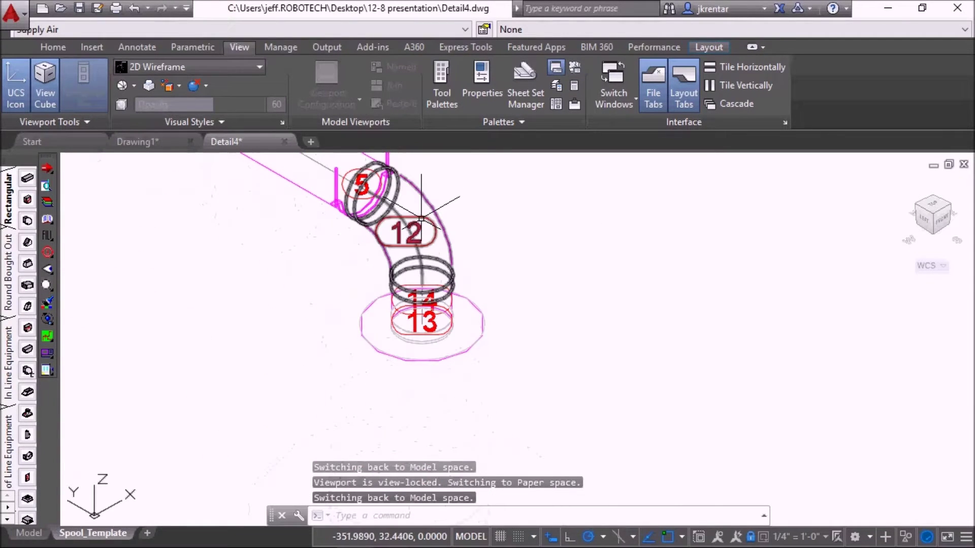
{"action": "left_click", "coordinate": [420, 219]}
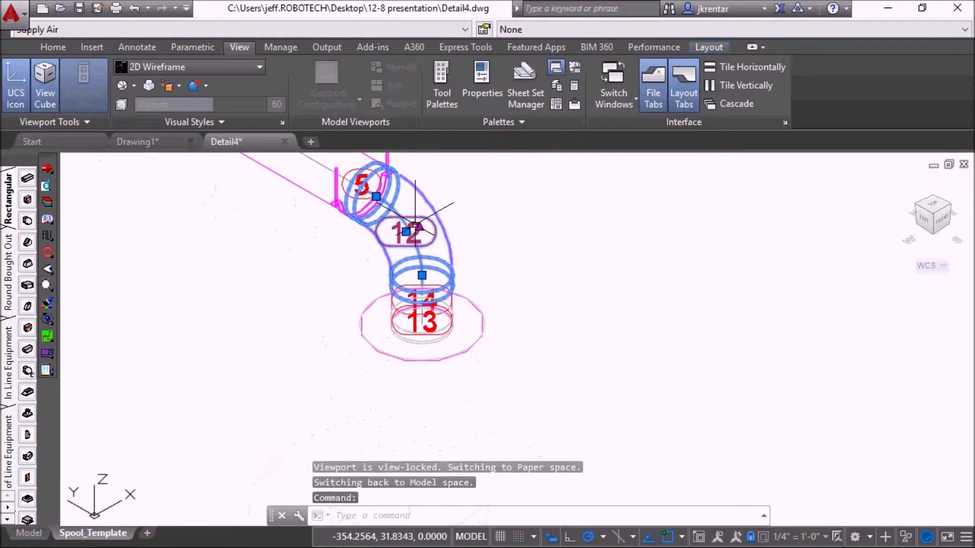
{"action": "left_click", "coordinate": [406, 232]}
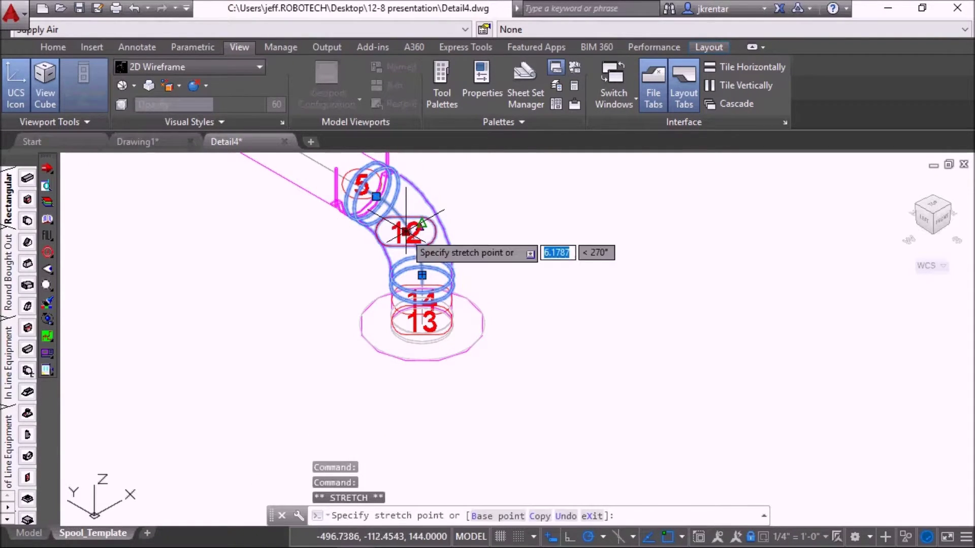
{"action": "left_click", "coordinate": [511, 189]}
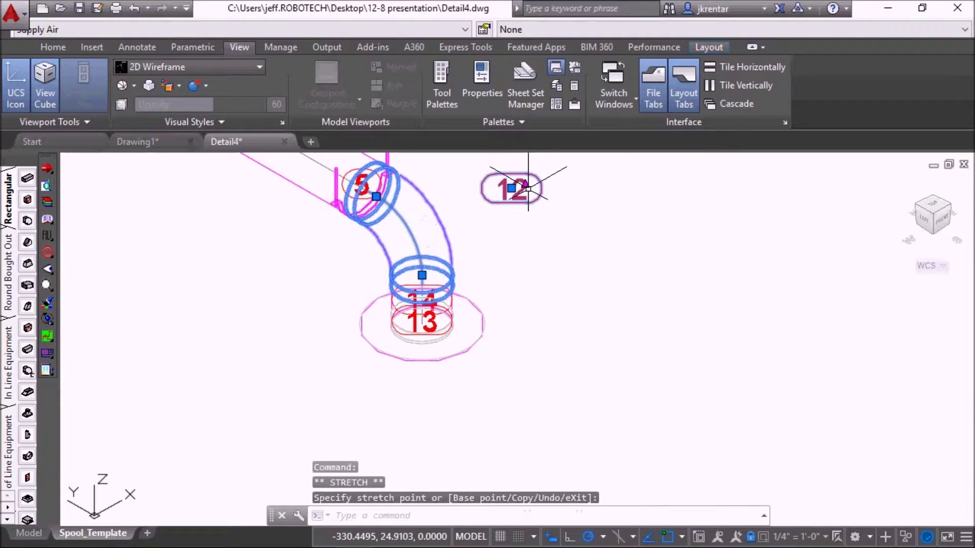
{"action": "left_click", "coordinate": [512, 189]}
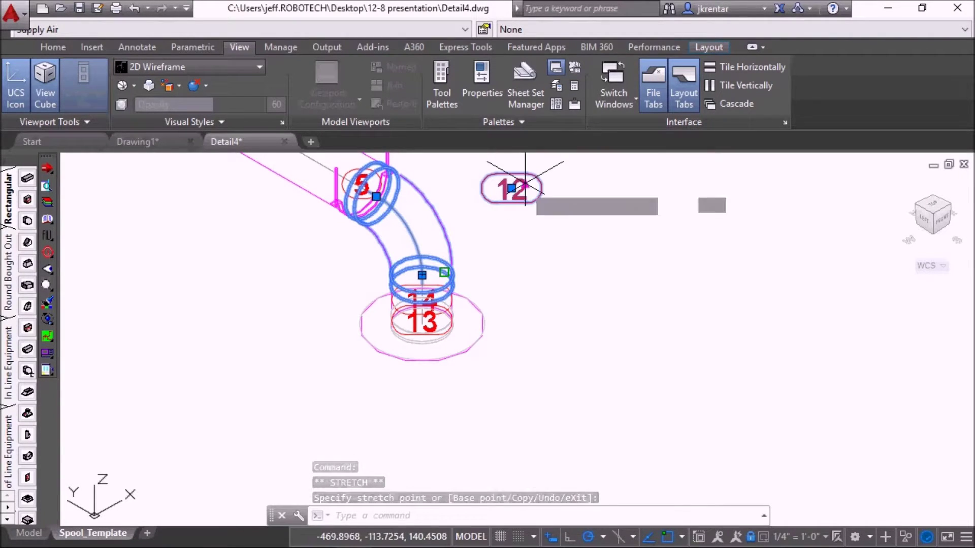
{"action": "left_click", "coordinate": [422, 222]}
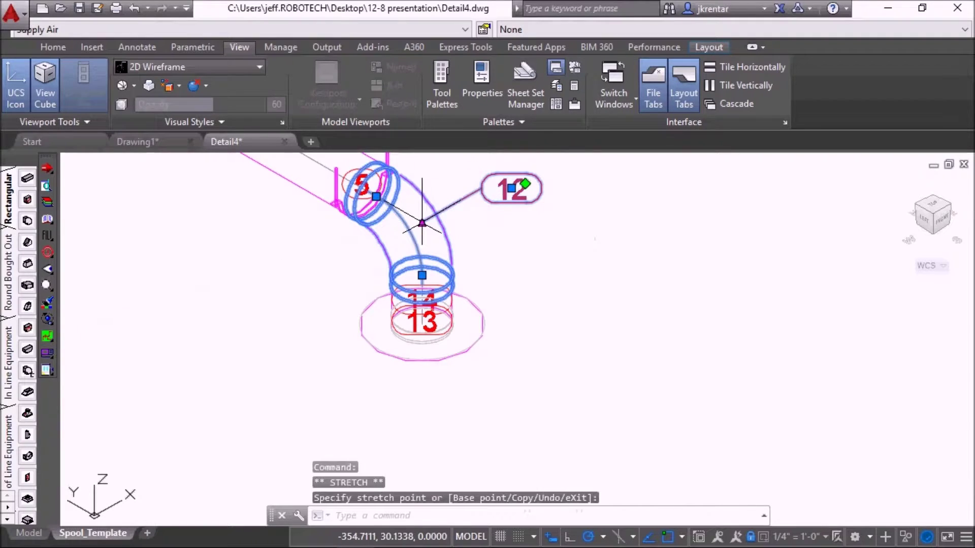
- Move the item 5 tag of the hanger beside elbow 12 above the branch and point its leader at the duct near the hanger
{"action": "scroll", "coordinate": [502, 276], "scroll_direction": "up", "scroll_amount": 4}
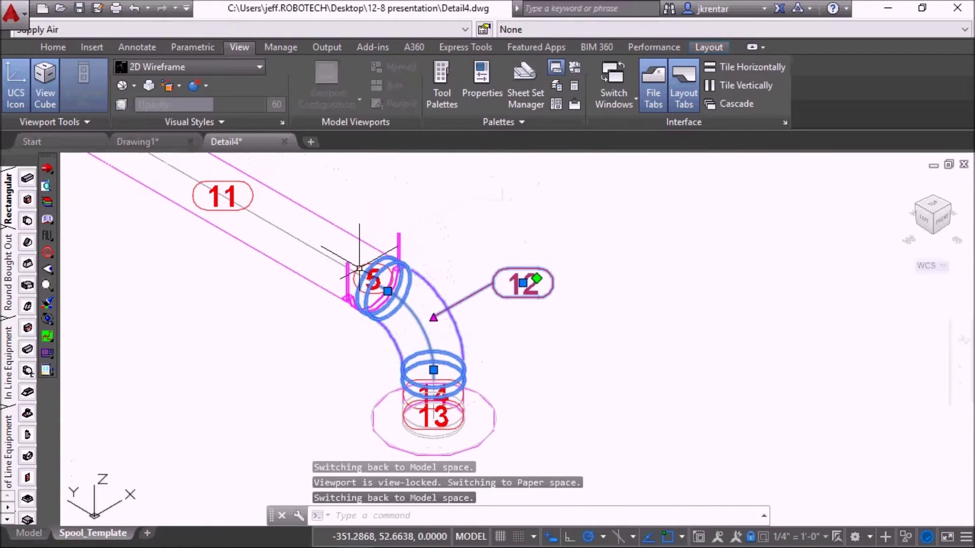
{"action": "scroll", "coordinate": [356, 268], "scroll_direction": "up", "scroll_amount": 2}
{"action": "left_click", "coordinate": [343, 281]}
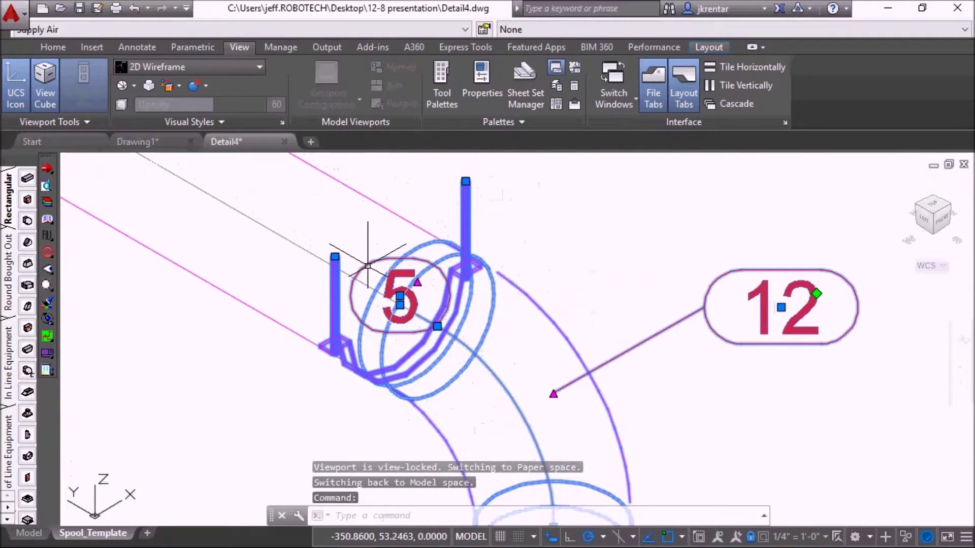
{"action": "left_click", "coordinate": [400, 297]}
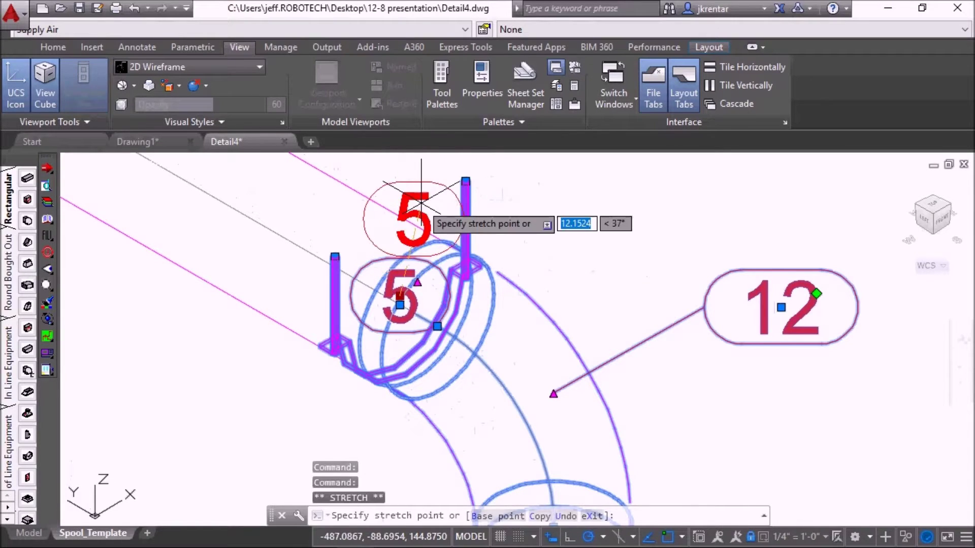
{"action": "scroll", "coordinate": [419, 262], "scroll_direction": "down", "scroll_amount": 4}
{"action": "middle_click_drag", "start_coordinate": [404, 328], "coordinate": [379, 441]}
{"action": "left_click", "coordinate": [418, 269]}
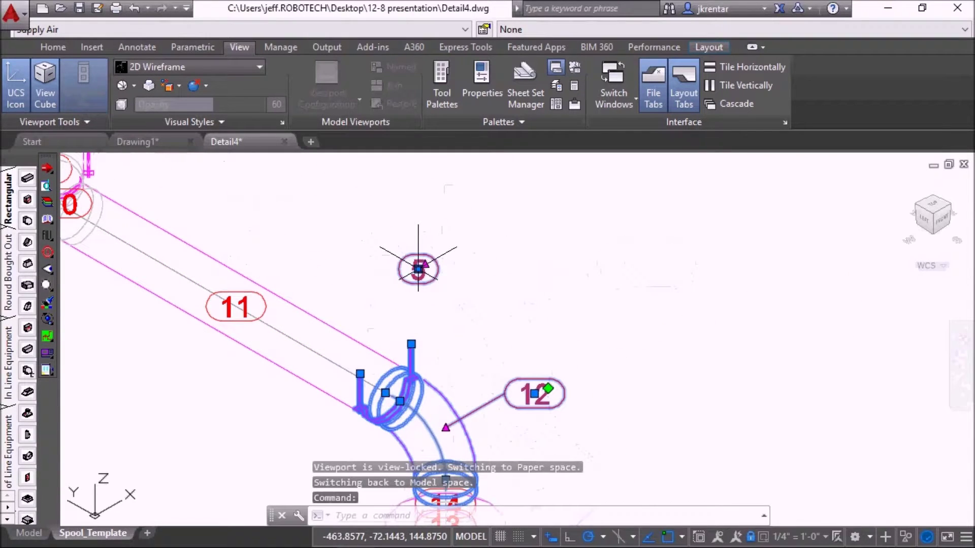
{"action": "left_click", "coordinate": [418, 269]}
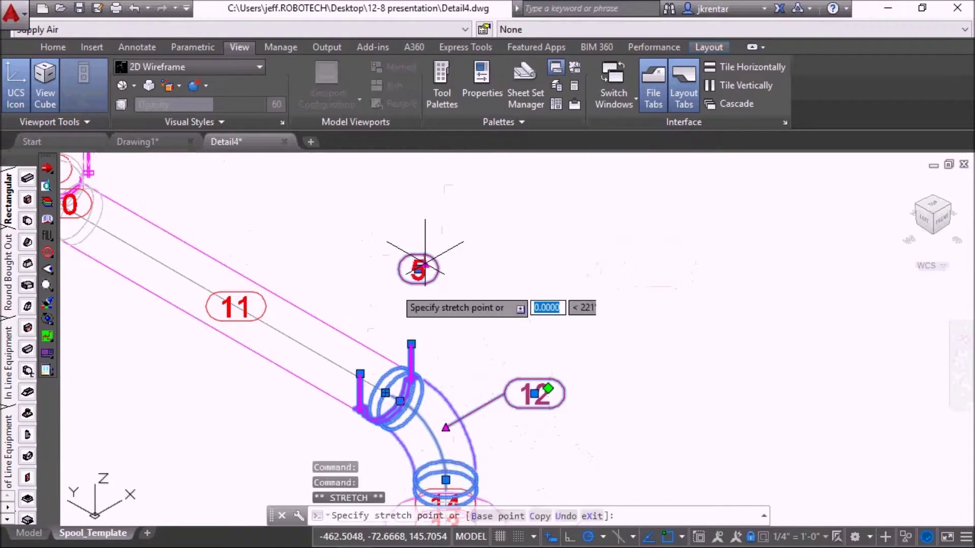
{"action": "left_click", "coordinate": [344, 344]}
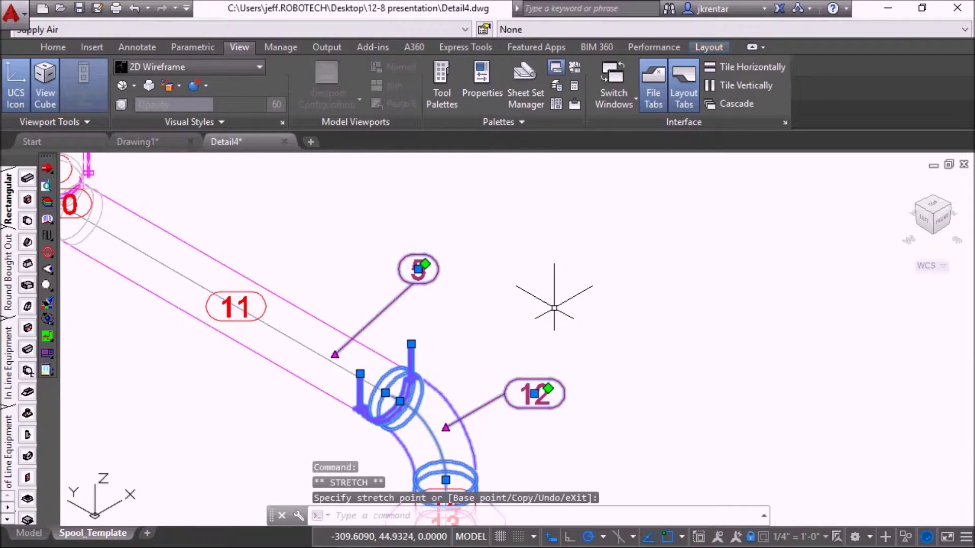
- Dimension the length of the item 11 round duct with SPOOLDIM, placing the dimension line below the duct, and end the command
{"action": "scroll", "coordinate": [546, 308], "scroll_direction": "down", "scroll_amount": 2}
{"action": "middle_click_drag", "start_coordinate": [576, 349], "coordinate": [614, 325]}
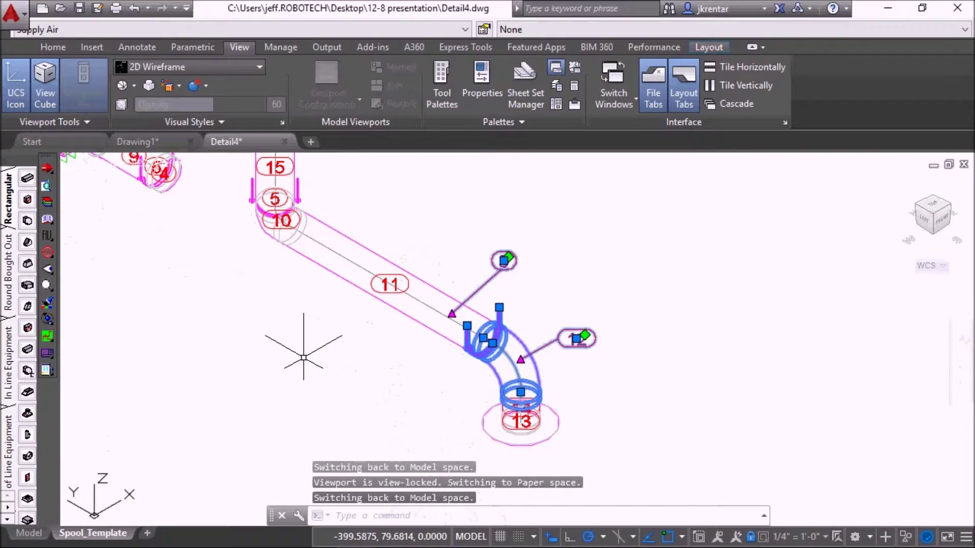
{"action": "type", "text": "spoo"}
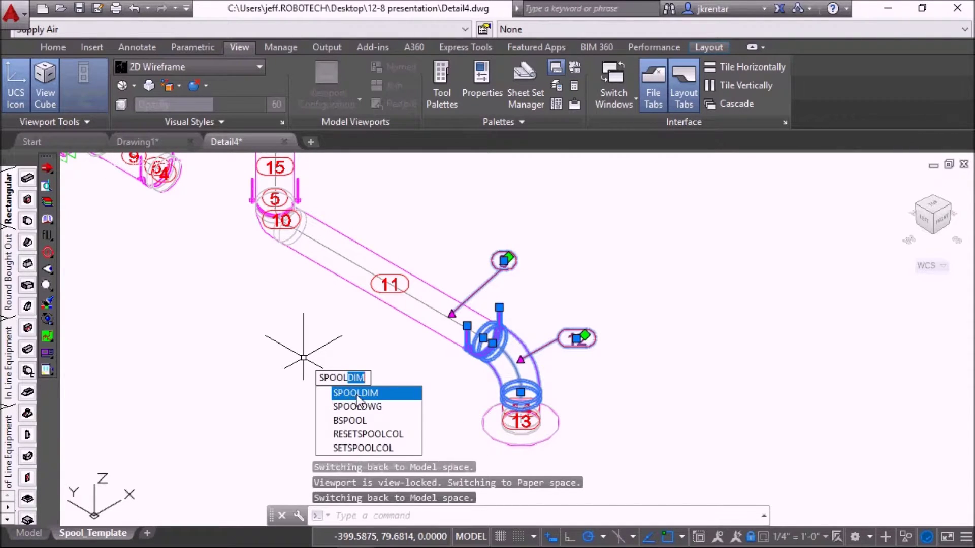
{"action": "left_click", "coordinate": [356, 394]}
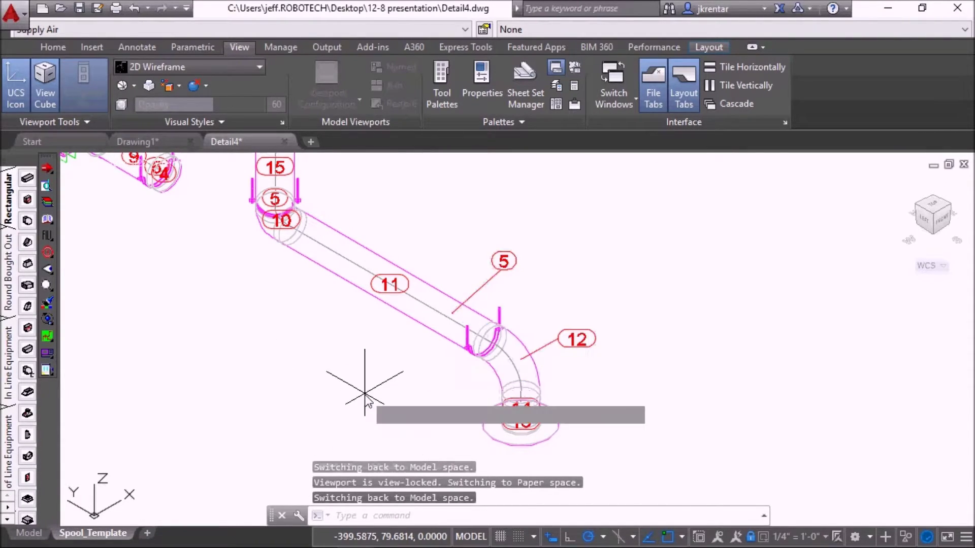
{"action": "left_click", "coordinate": [495, 335]}
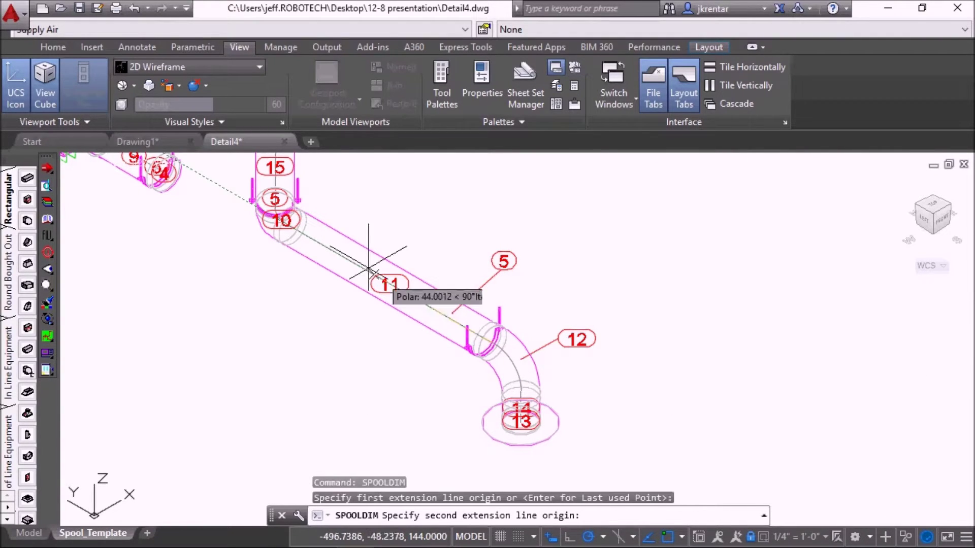
{"action": "left_click", "coordinate": [282, 222]}
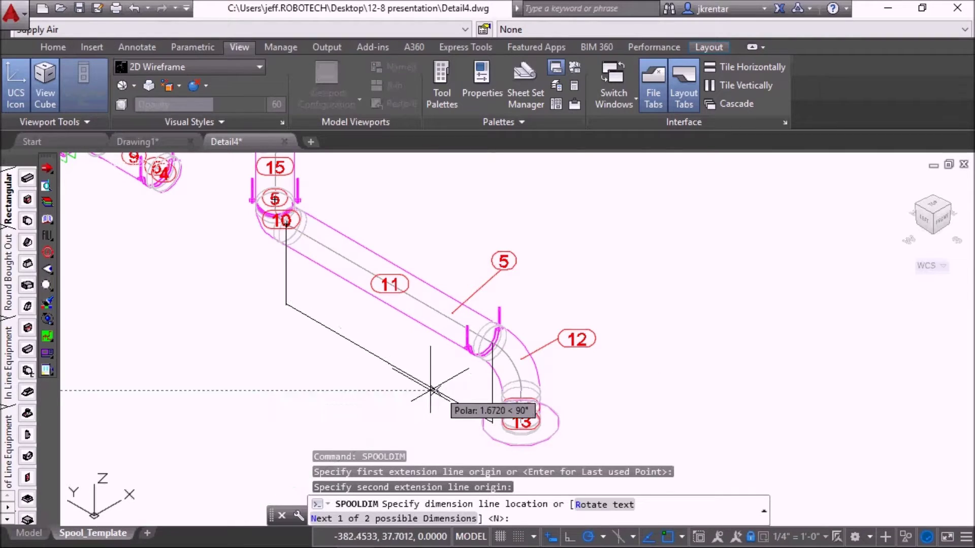
{"action": "left_click", "coordinate": [388, 337]}
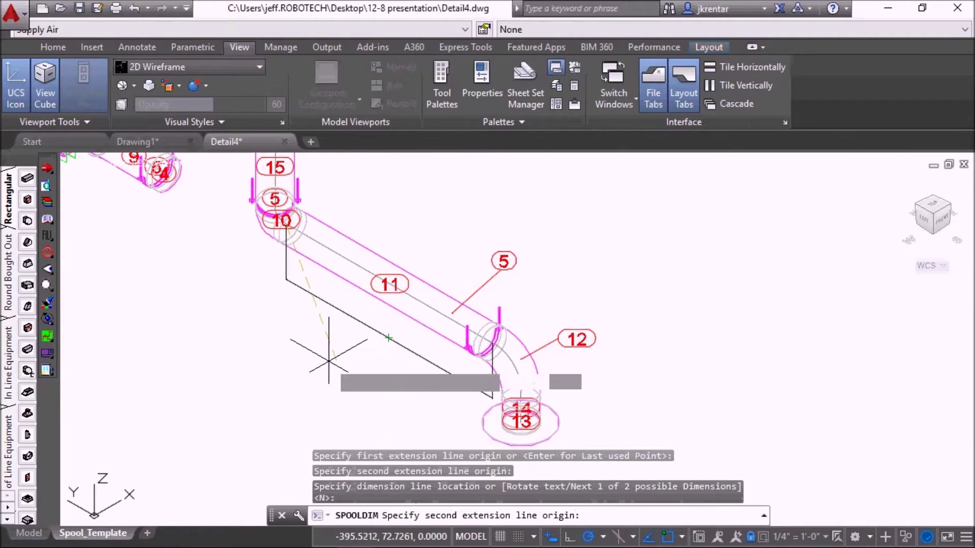
{"action": "key", "text": "Escape"}
{"action": "key", "text": "Escape"}
{"action": "key", "text": "Escape"}
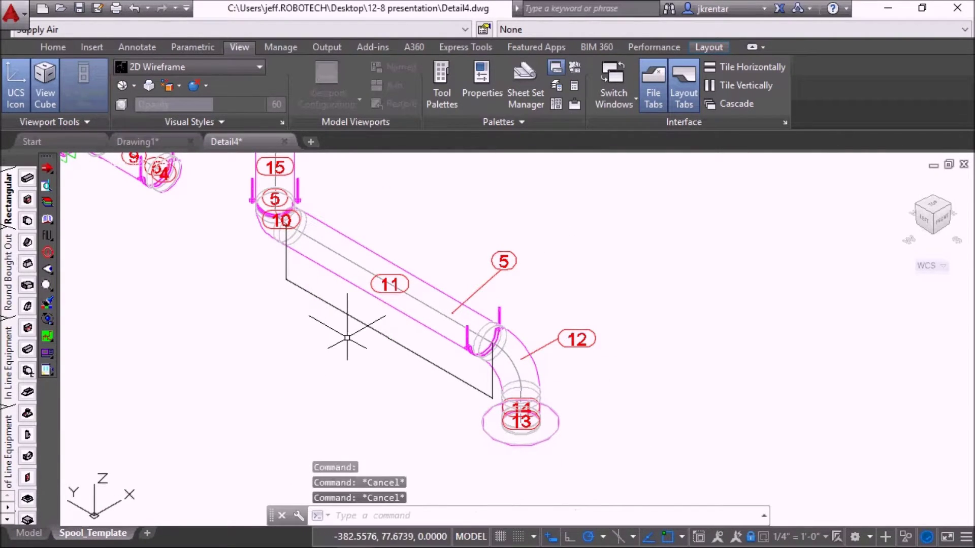
- Apply the Annotative dimension style to the length dimension of the item 11 round duct and clear the selection
{"action": "scroll", "coordinate": [349, 337], "scroll_direction": "up", "scroll_amount": 2}
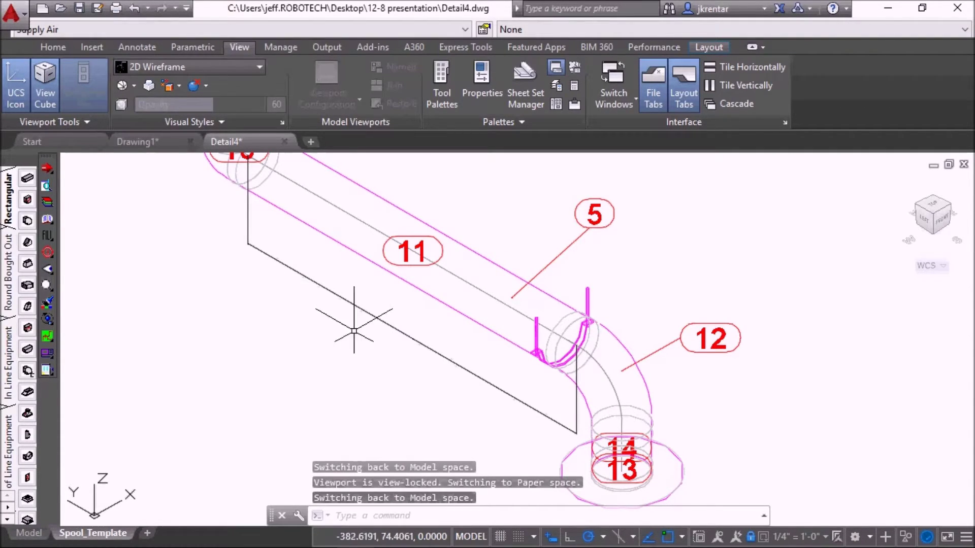
{"action": "left_click", "coordinate": [130, 45]}
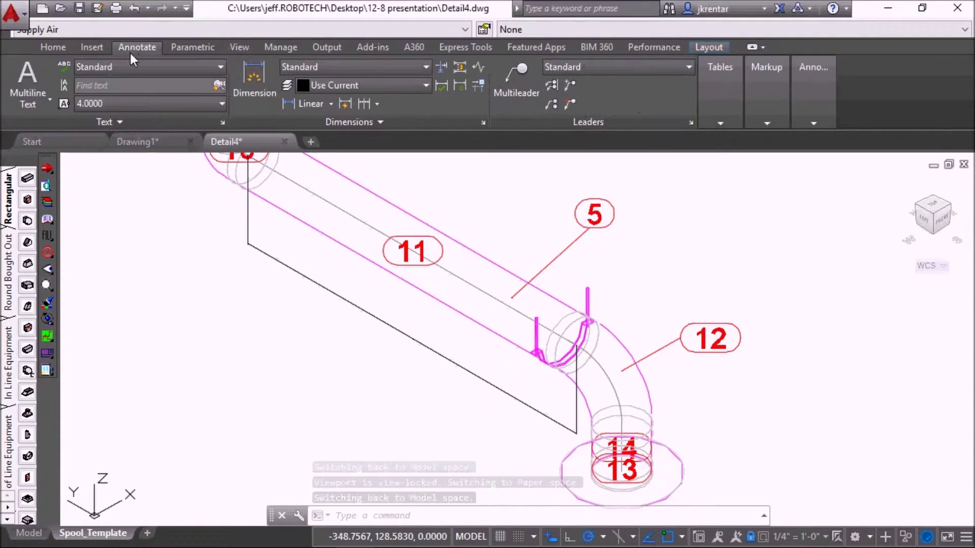
{"action": "left_click", "coordinate": [293, 268]}
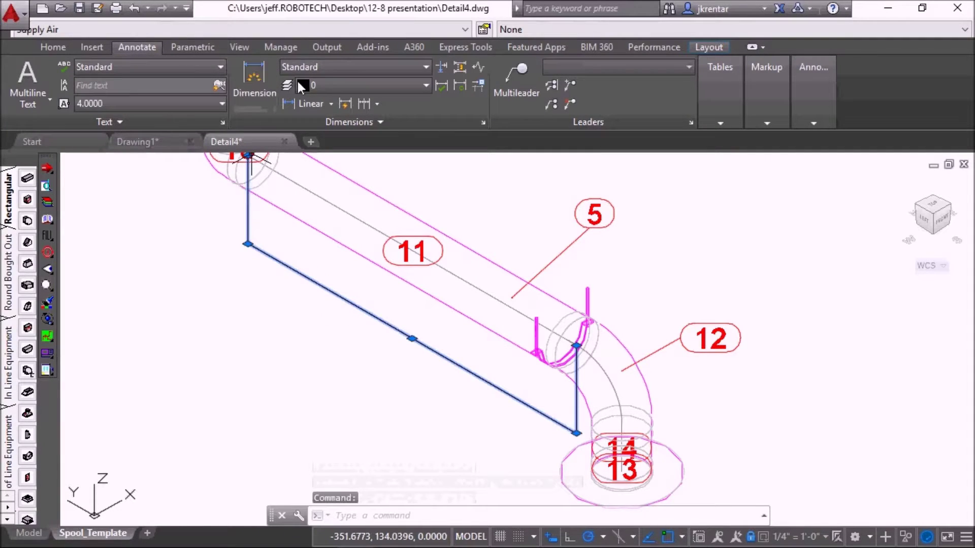
{"action": "left_click", "coordinate": [348, 68]}
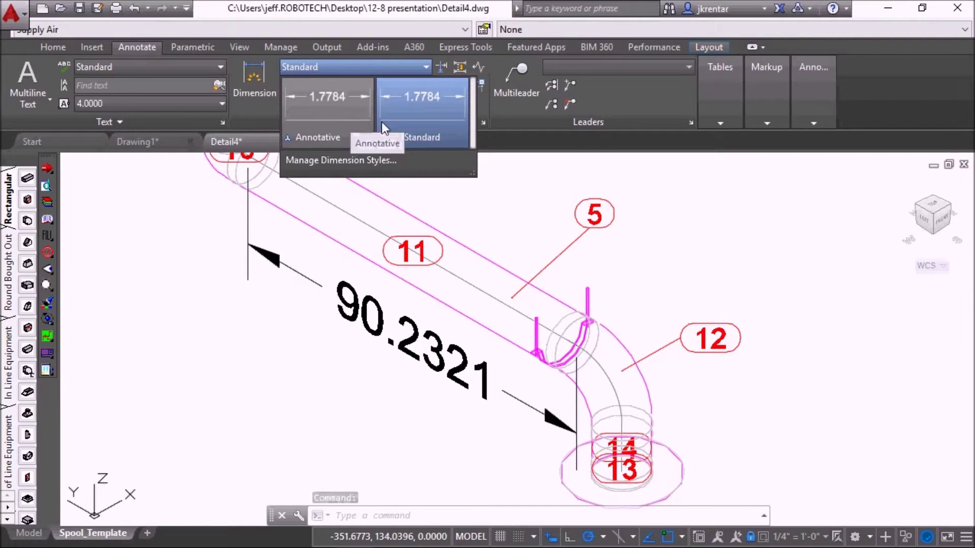
{"action": "left_click", "coordinate": [346, 102]}
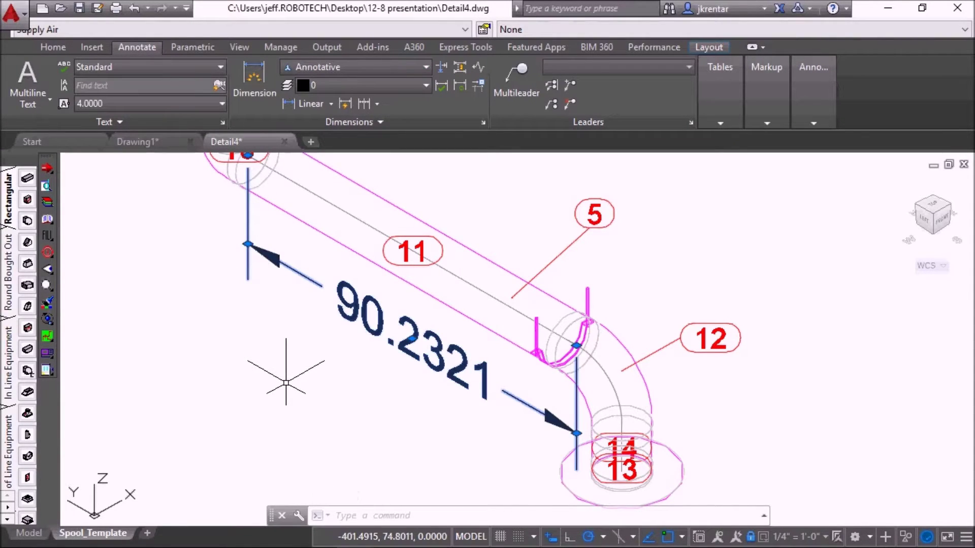
{"action": "key", "text": "Escape"}
- Set the visual style of the spool drawing's isometric viewport to Conceptual
{"action": "scroll", "coordinate": [286, 382], "scroll_direction": "down", "scroll_amount": 4}
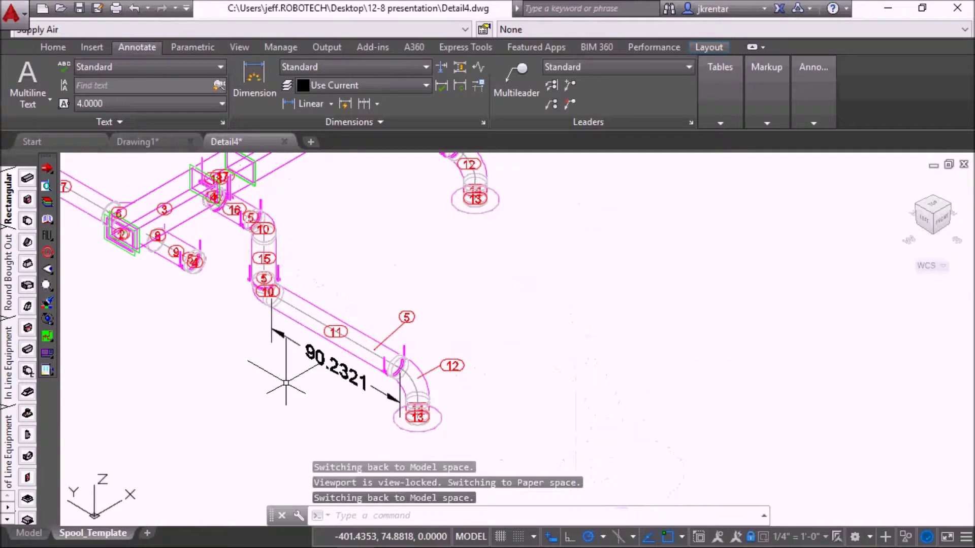
{"action": "scroll", "coordinate": [286, 383], "scroll_direction": "down", "scroll_amount": 5}
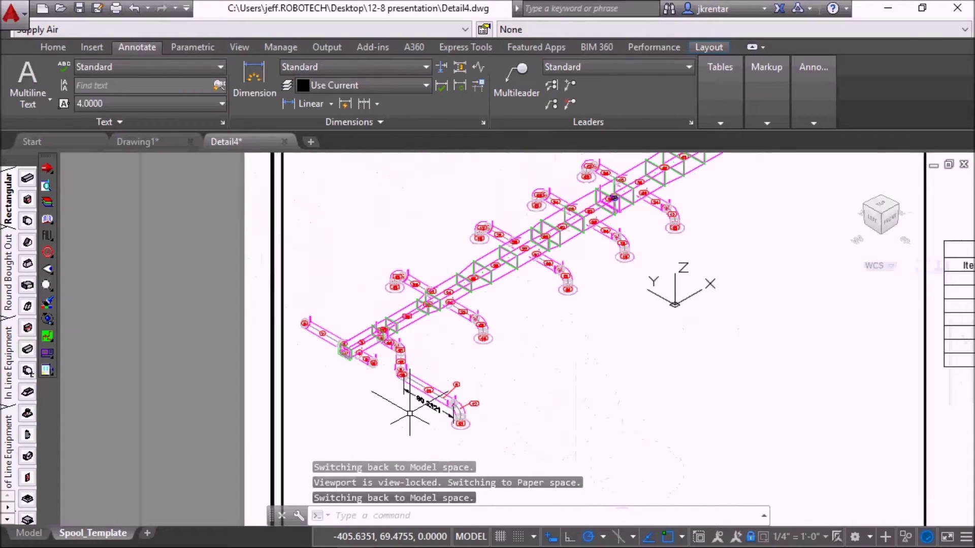
{"action": "middle_click_drag", "start_coordinate": [406, 413], "coordinate": [363, 415]}
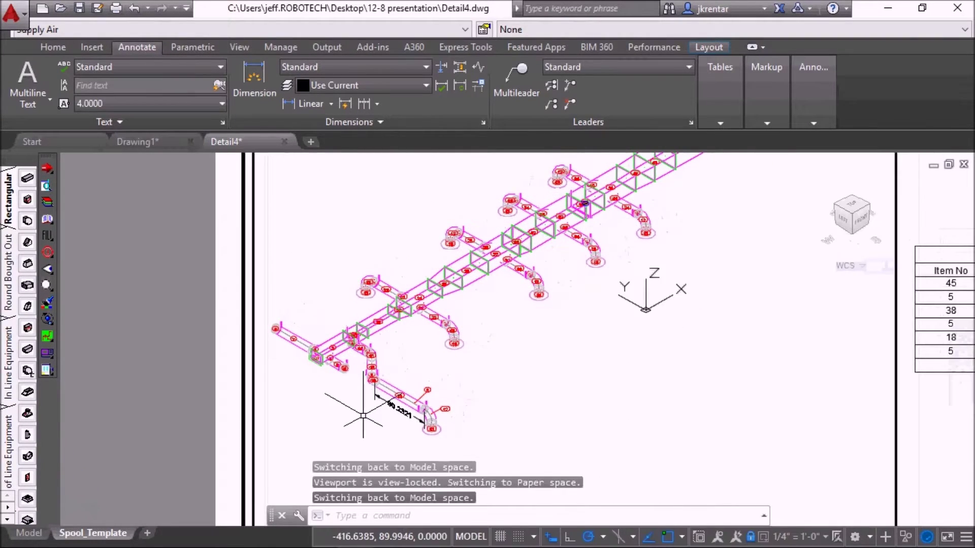
{"action": "scroll", "coordinate": [363, 415], "scroll_direction": "down", "scroll_amount": 3}
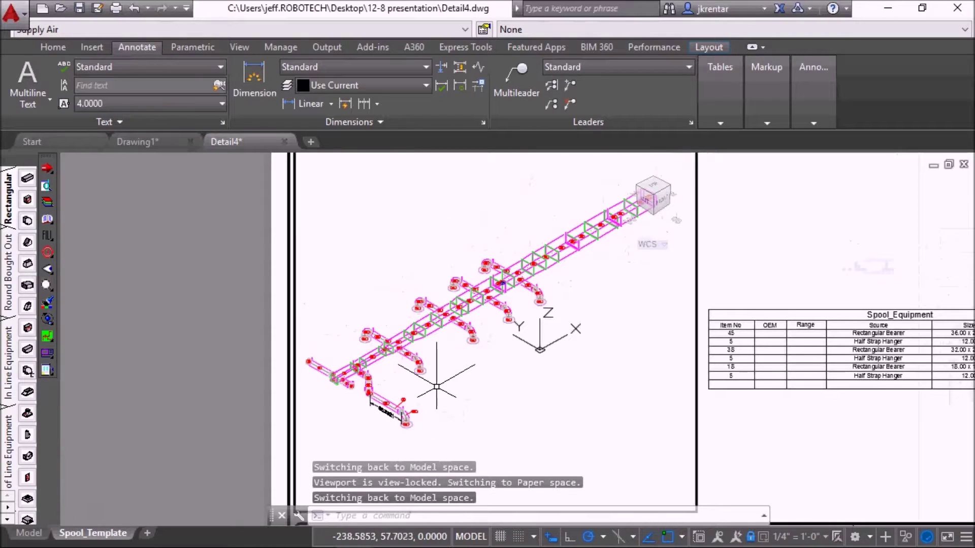
{"action": "scroll", "coordinate": [436, 387], "scroll_direction": "up", "scroll_amount": 3}
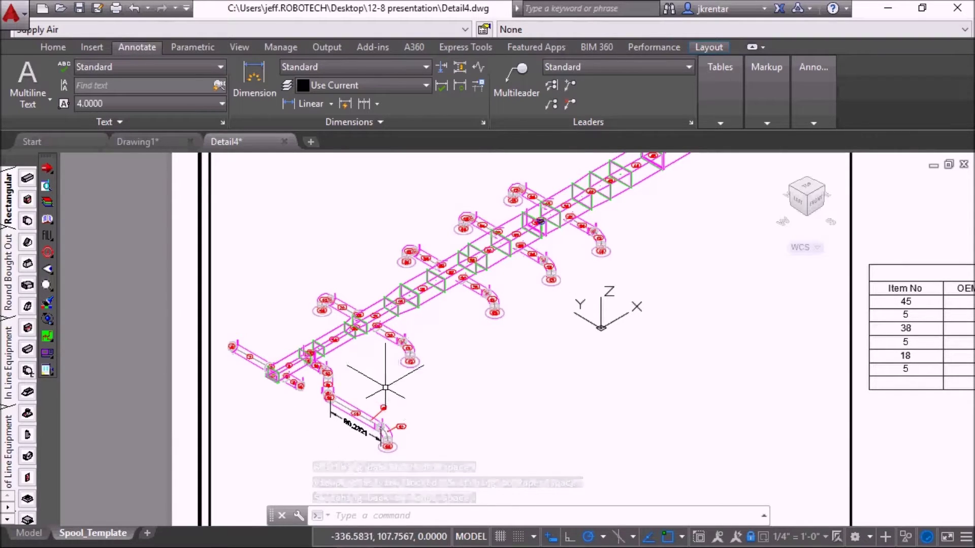
{"action": "scroll", "coordinate": [507, 373], "scroll_direction": "down", "scroll_amount": 2}
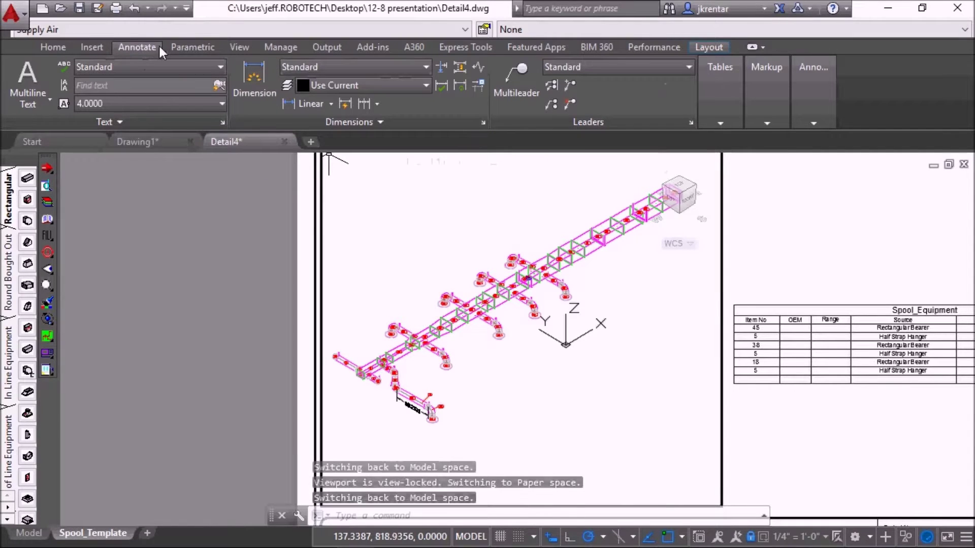
{"action": "left_click", "coordinate": [234, 50]}
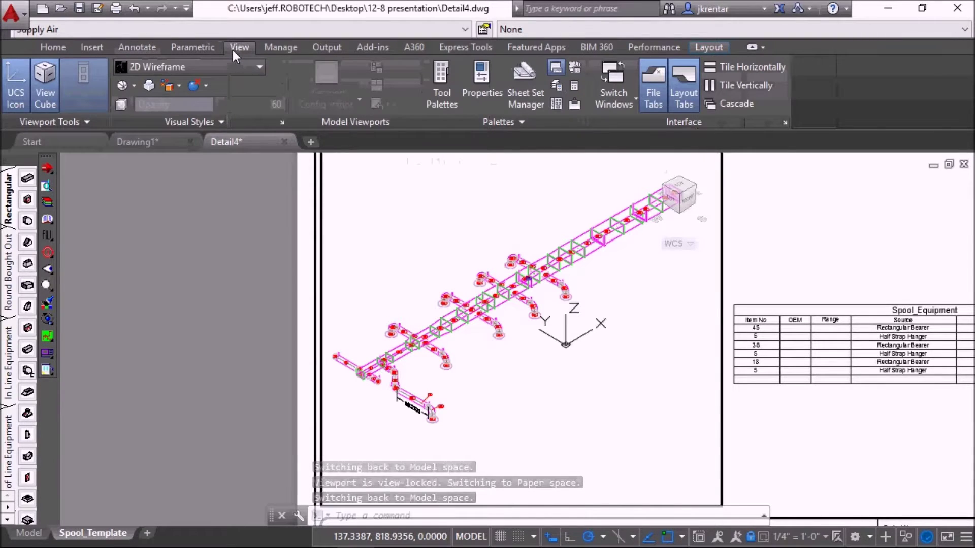
{"action": "left_click", "coordinate": [260, 67]}
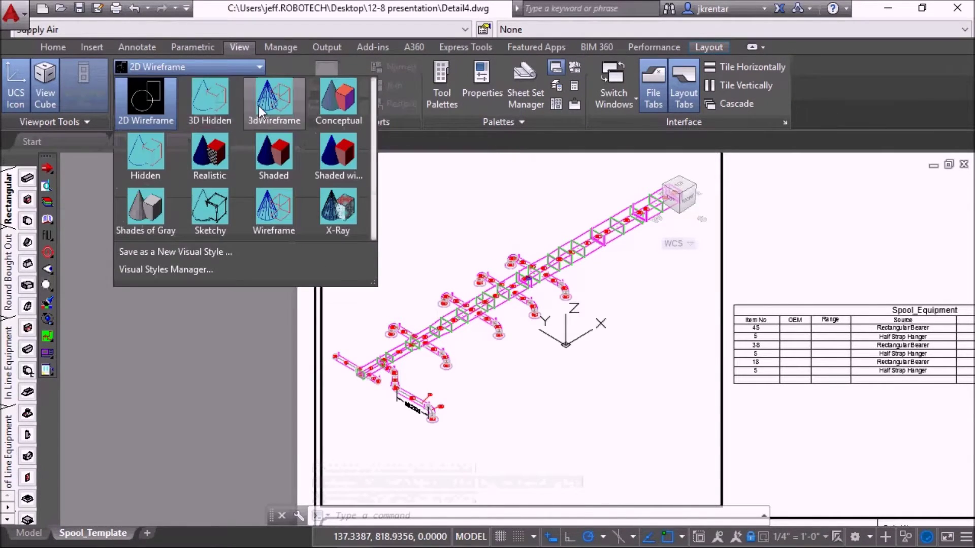
{"action": "left_click", "coordinate": [328, 105]}
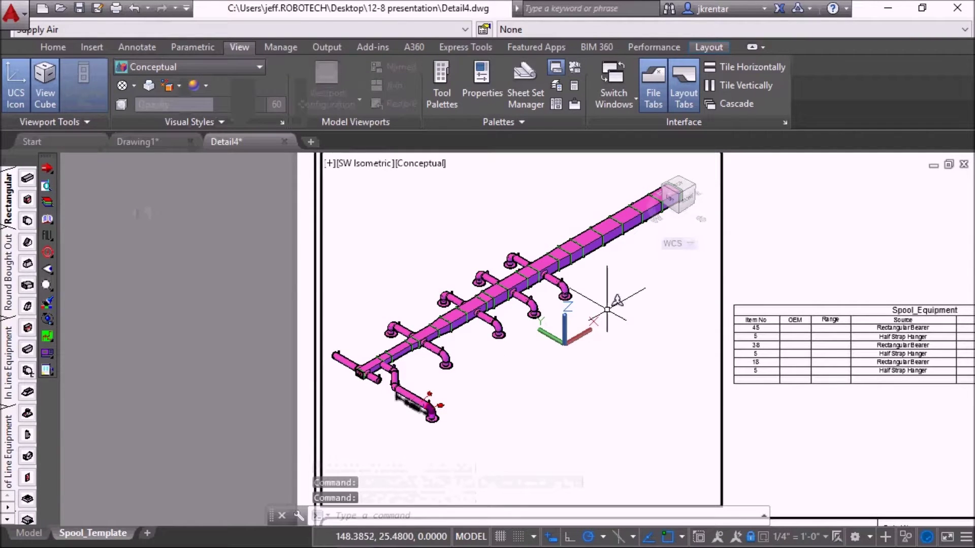
- Leave the viewport for paper space and review the shaded ductwork, its annotations and the sheet layout
{"action": "middle_click_drag", "start_coordinate": [859, 450], "coordinate": [662, 451]}
{"action": "scroll", "coordinate": [661, 451], "scroll_direction": "down", "scroll_amount": 2}
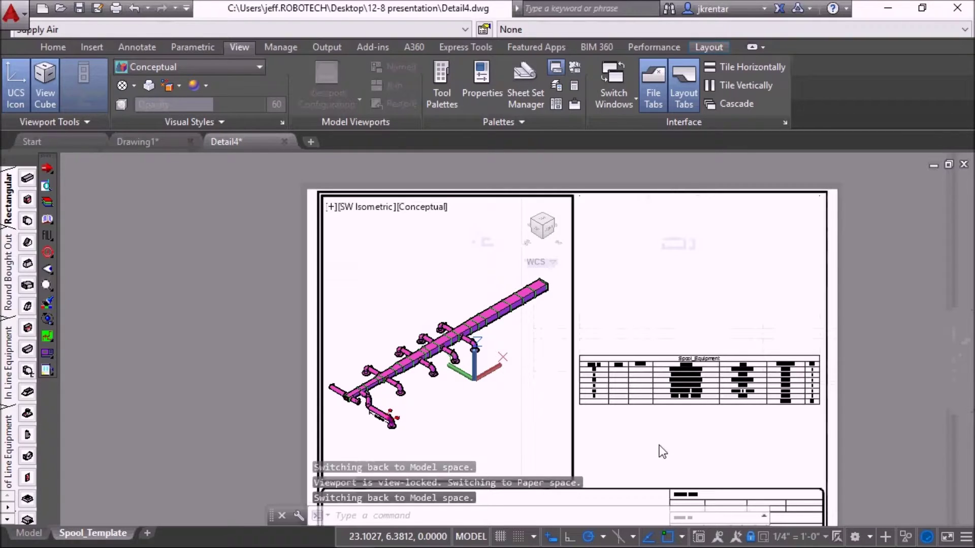
{"action": "double_click", "coordinate": [678, 291]}
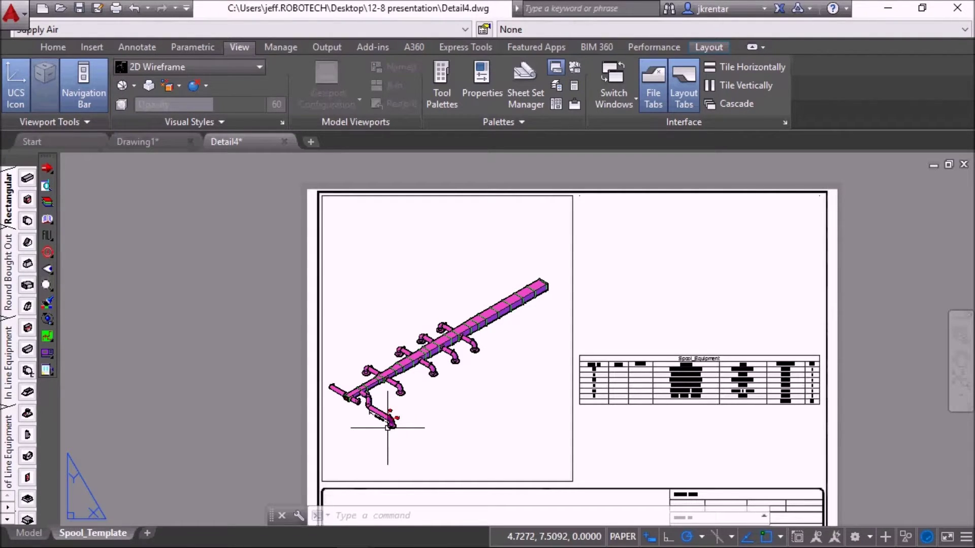
{"action": "scroll", "coordinate": [378, 406], "scroll_direction": "up", "scroll_amount": 4}
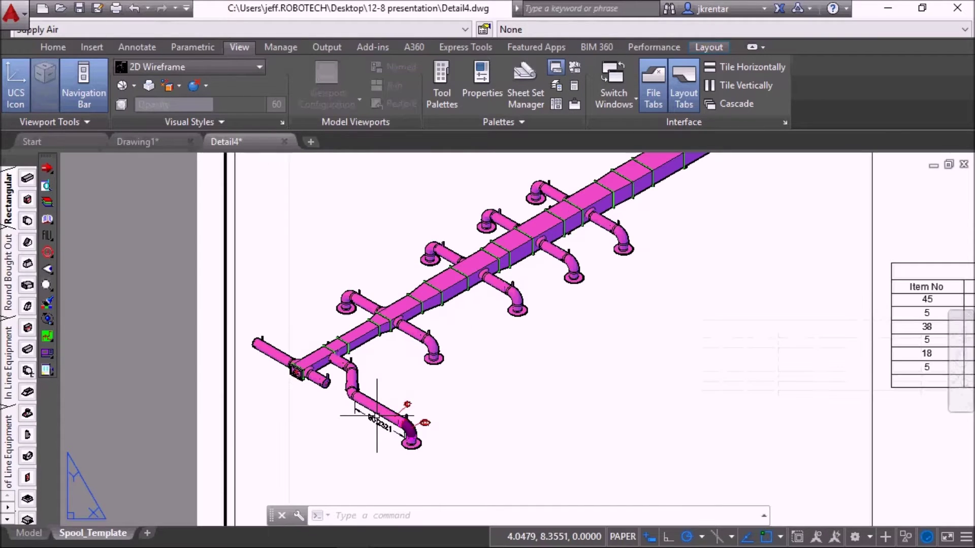
{"action": "scroll", "coordinate": [461, 412], "scroll_direction": "down", "scroll_amount": 4}
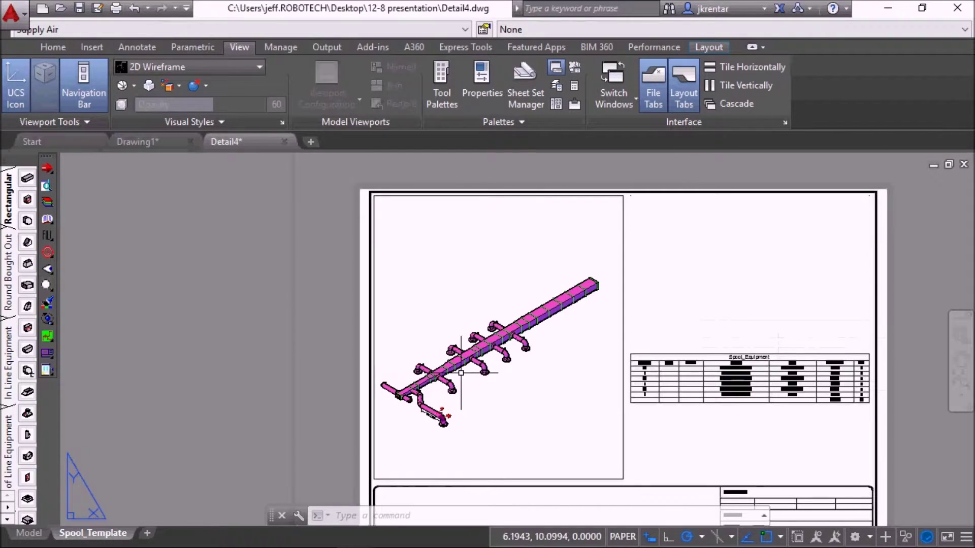
{"action": "middle_click_drag", "start_coordinate": [735, 462], "coordinate": [707, 411]}
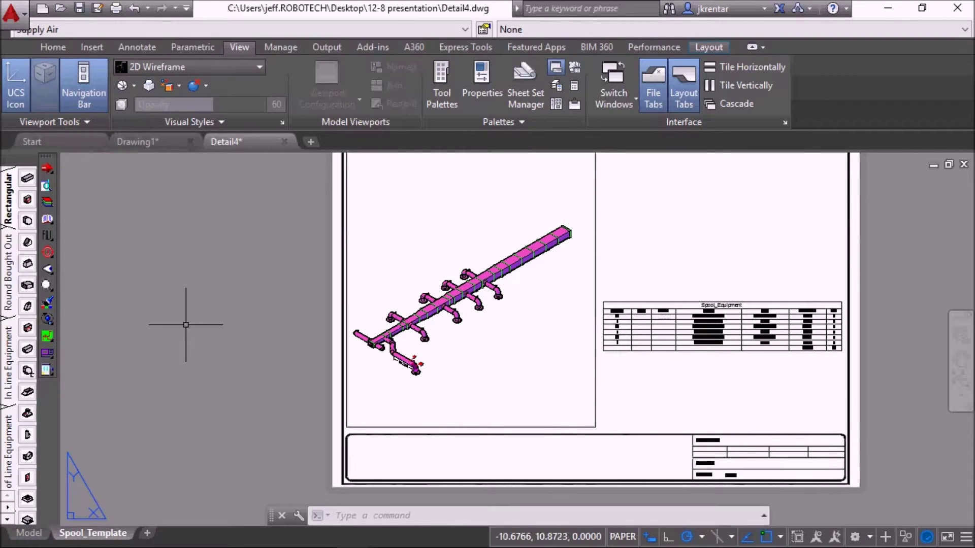
- Save the Detail4 spool drawing and close it
{"action": "left_click", "coordinate": [80, 8]}
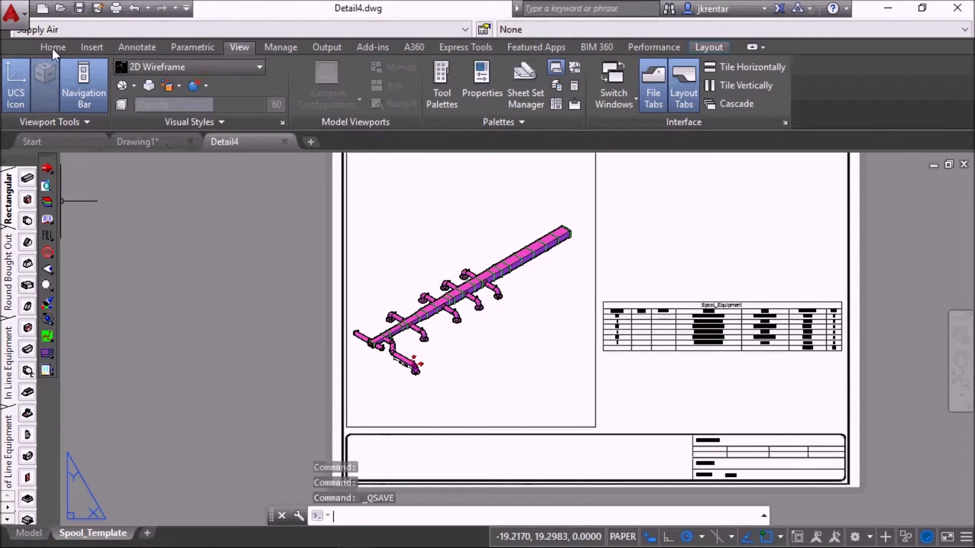
{"action": "left_click", "coordinate": [13, 20]}
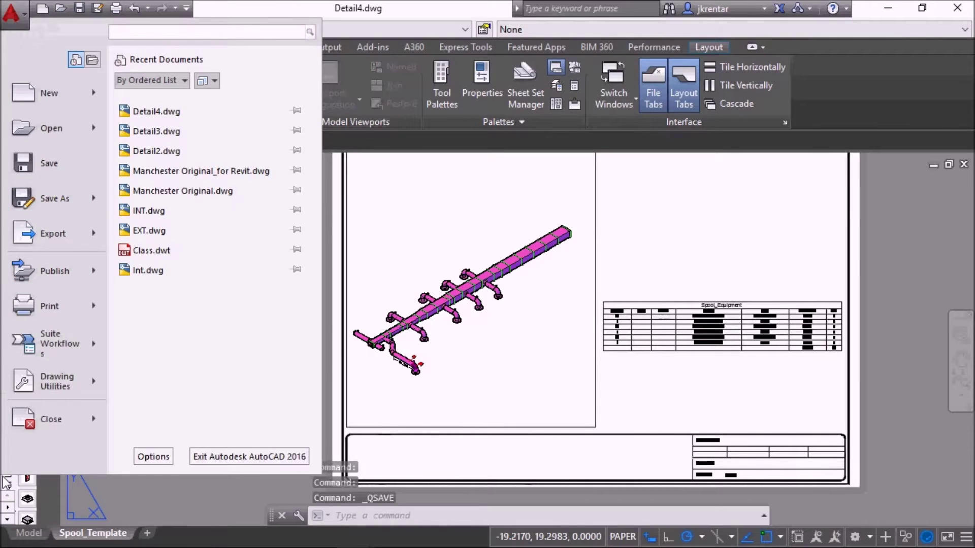
{"action": "left_click", "coordinate": [40, 422]}
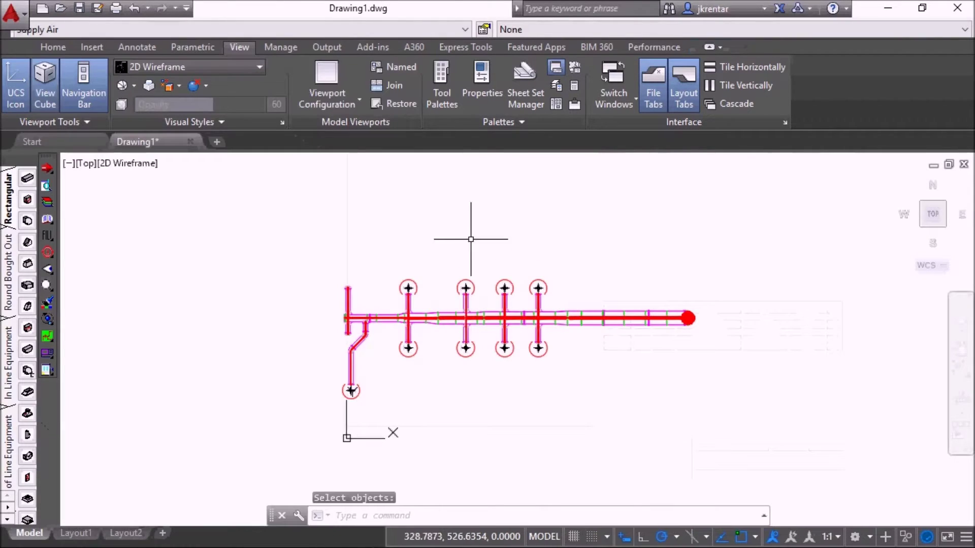
{"action": "left_click", "coordinate": [22, 11]}
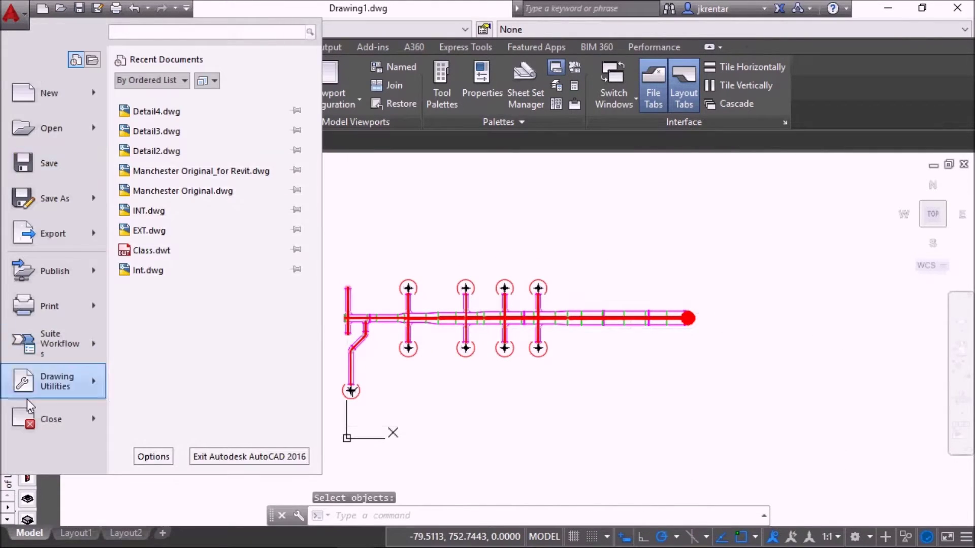
{"action": "left_click", "coordinate": [664, 229]}
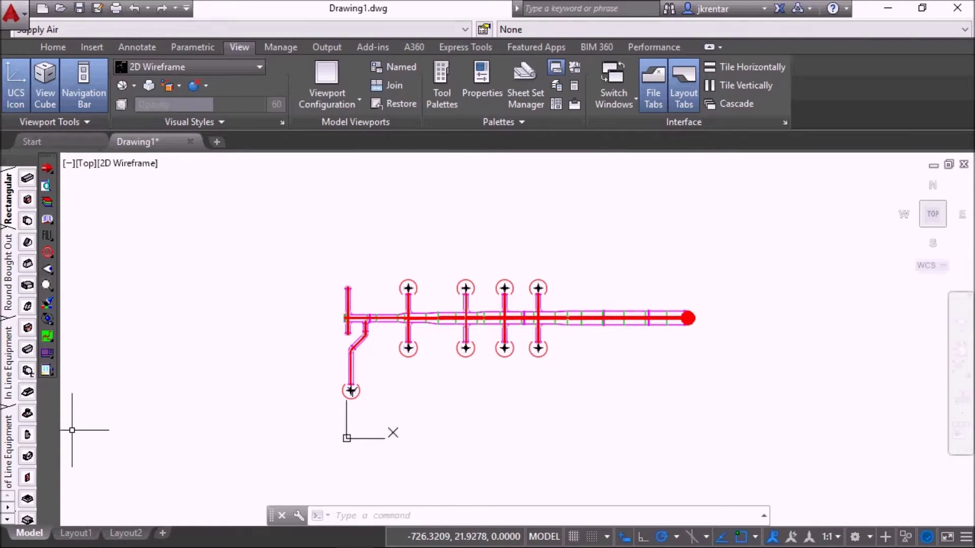
- Switch to ESTmep and open the job "export from revit.MAJ" from the 12-8 presentation folder
{"action": "key", "text": "alt+Tab"}
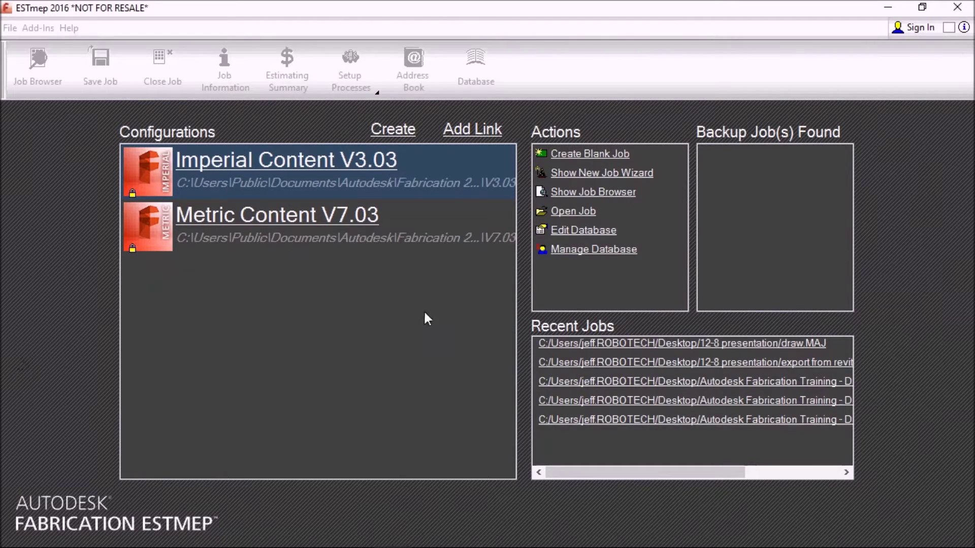
{"action": "left_click", "coordinate": [573, 211]}
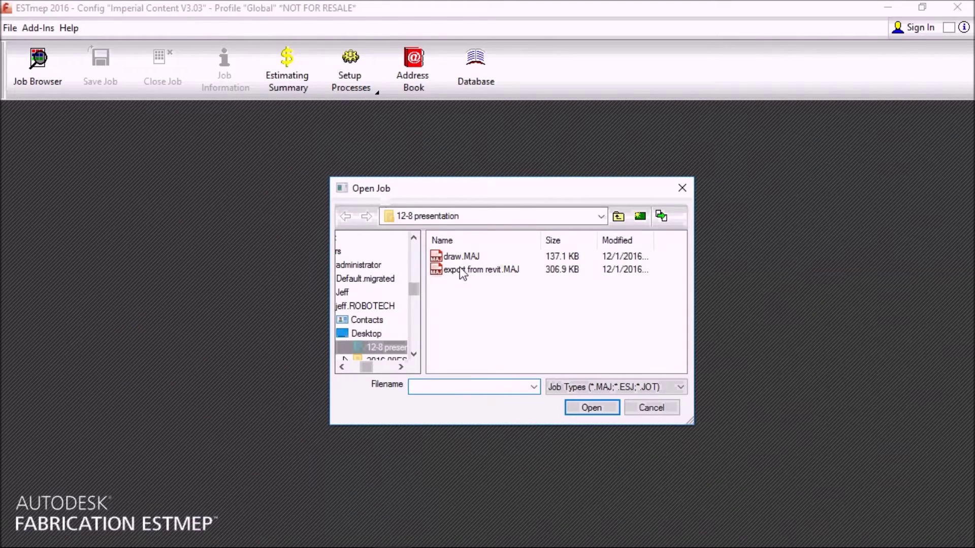
{"action": "double_click", "coordinate": [463, 273]}
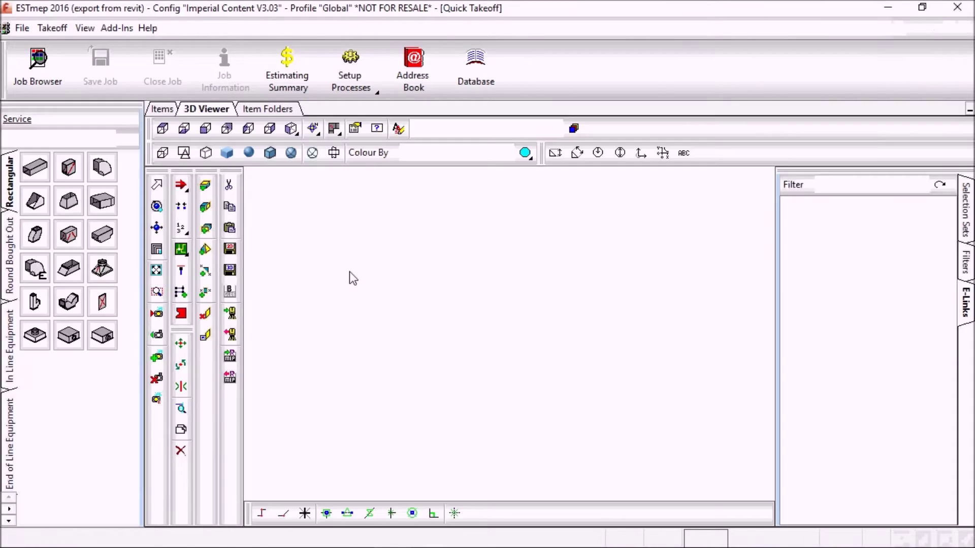
{"action": "left_click", "coordinate": [349, 272]}
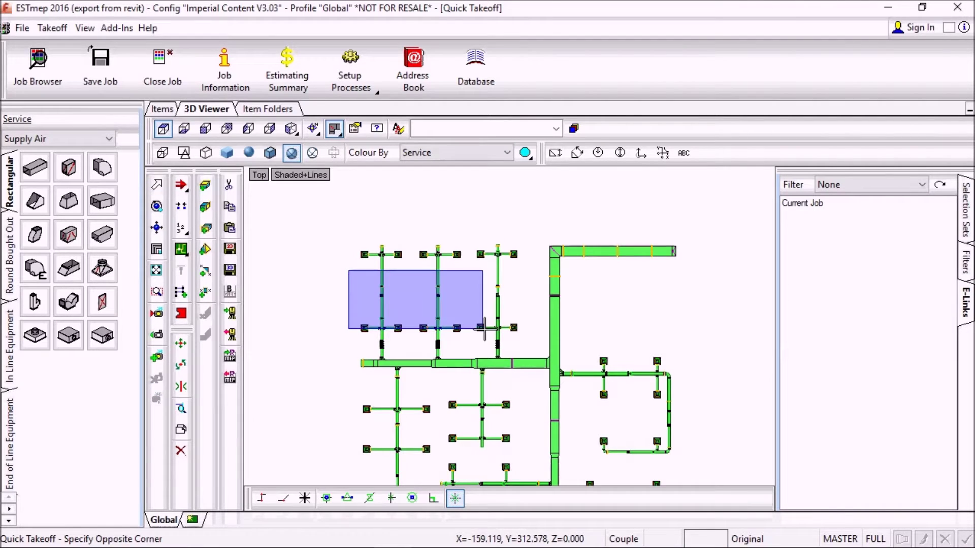
{"action": "left_click", "coordinate": [319, 285]}
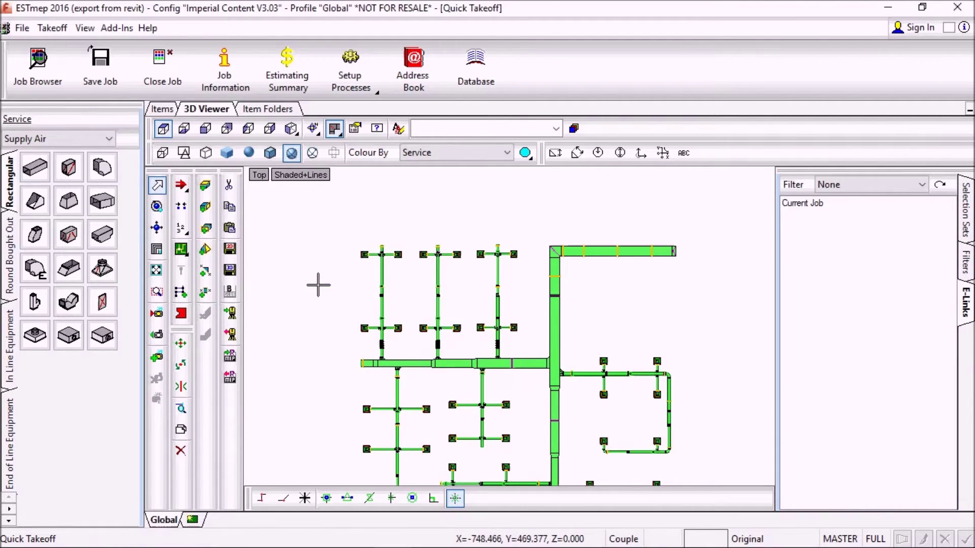
- Review the Estimating Summary of the job by group and category, and close it
{"action": "left_click", "coordinate": [307, 79]}
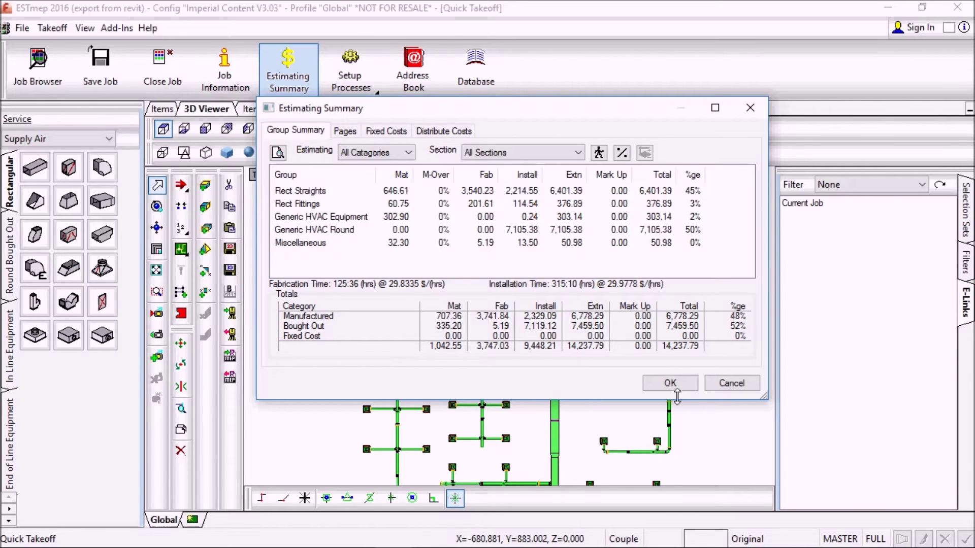
{"action": "left_click", "coordinate": [672, 385]}
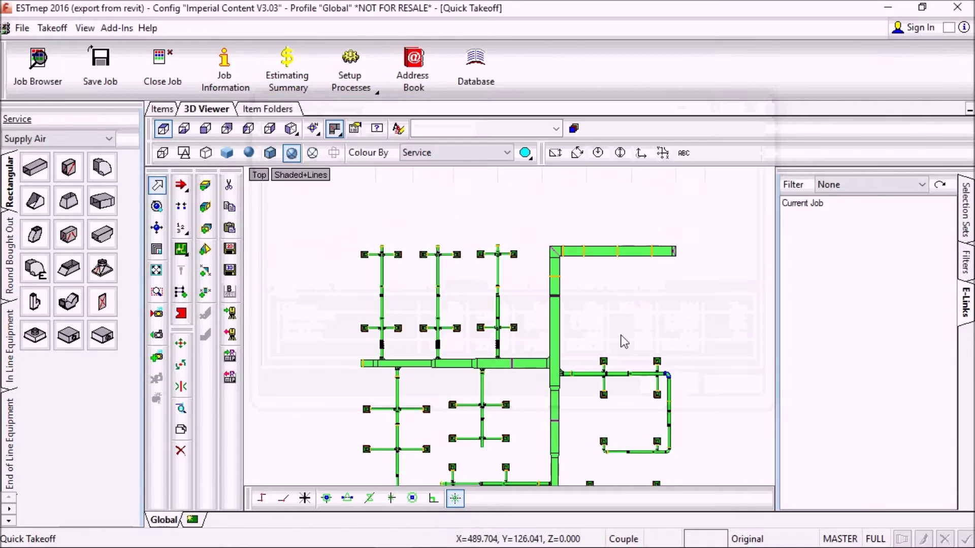
- Examine the costing price lists in the database and look through the available supplier groups
{"action": "left_click", "coordinate": [485, 80]}
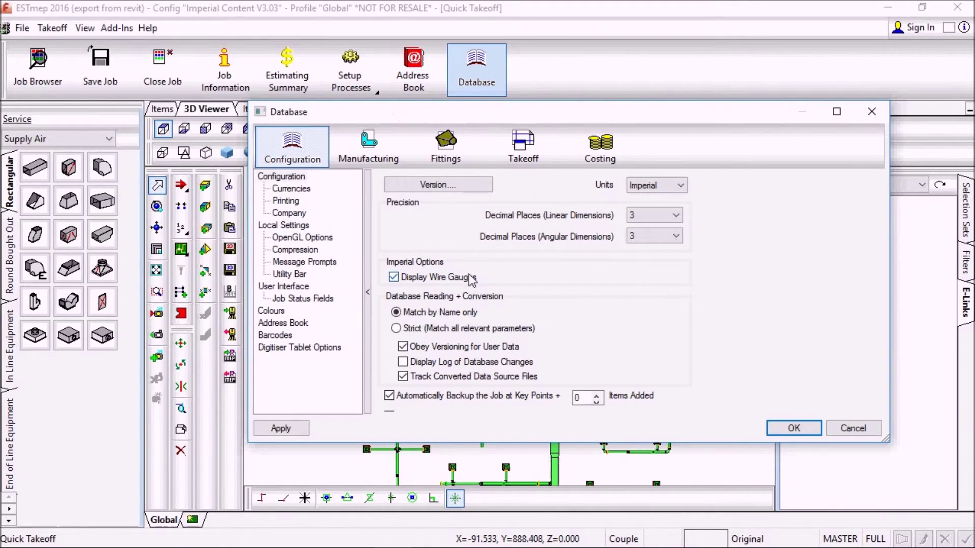
{"action": "left_click", "coordinate": [607, 152]}
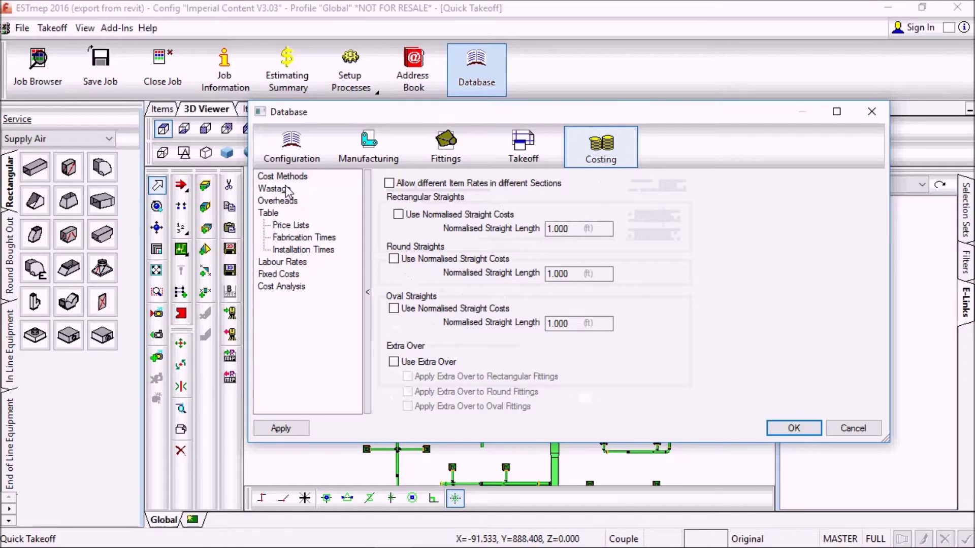
{"action": "left_click", "coordinate": [290, 226]}
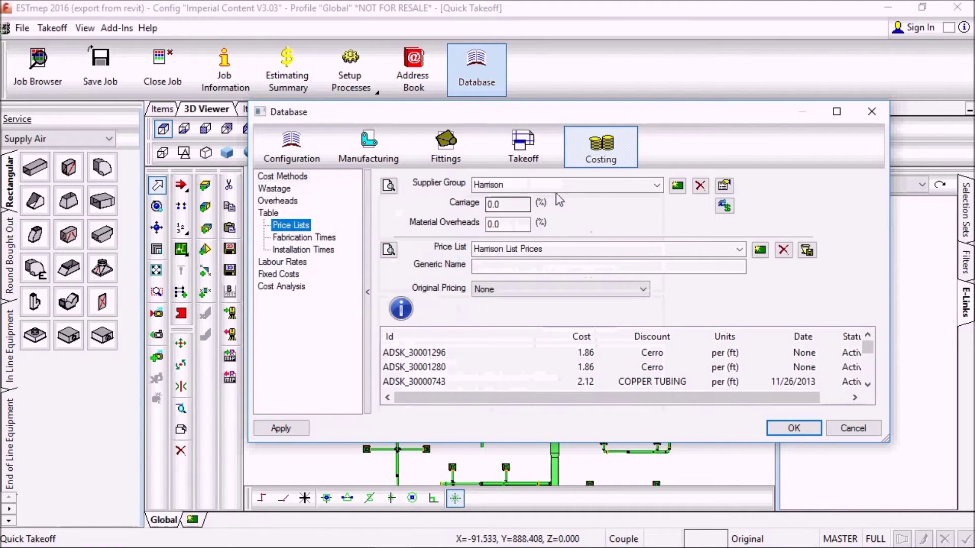
{"action": "left_click", "coordinate": [657, 186]}
{"action": "left_click", "coordinate": [658, 186]}
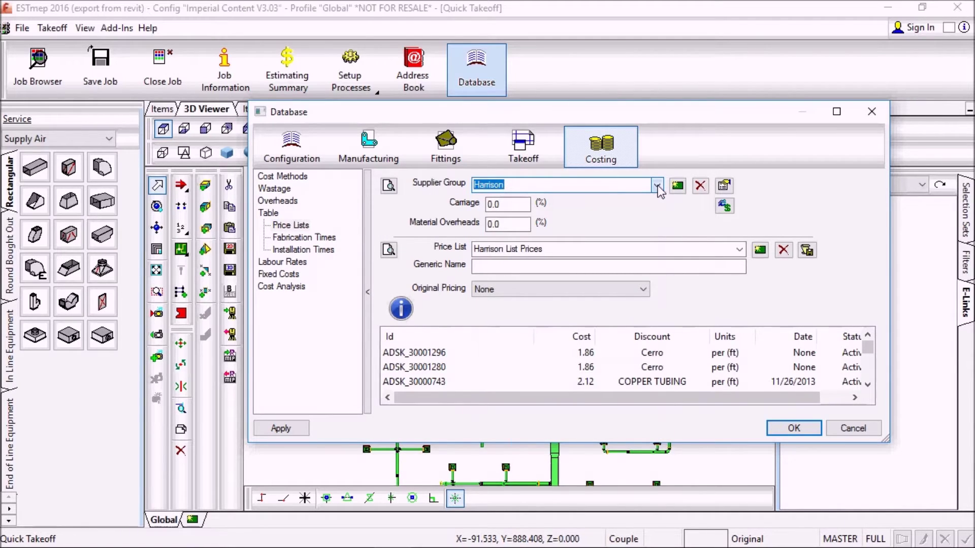
- Review the supplier groups and the fabrication labour rates in the costing database, and close it
{"action": "left_click", "coordinate": [657, 185]}
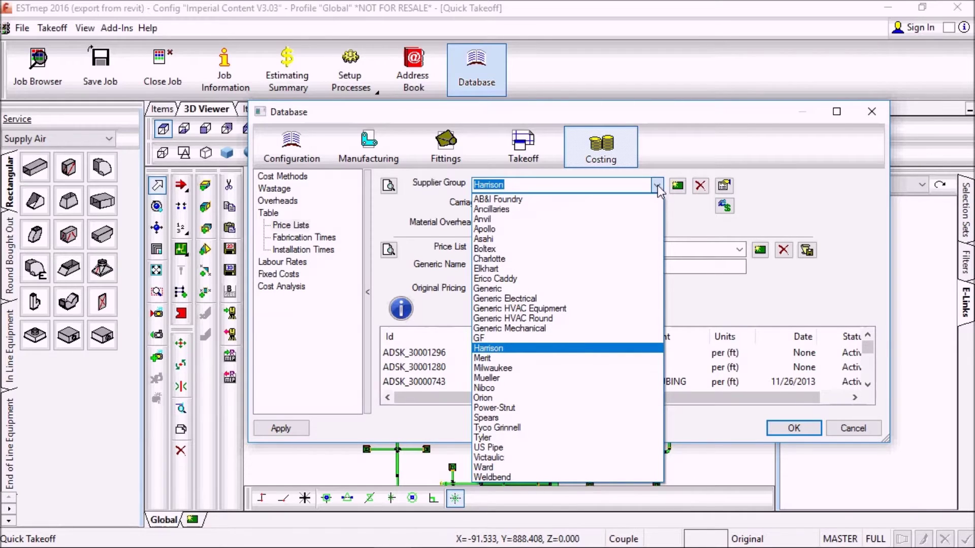
{"action": "left_click", "coordinate": [657, 186]}
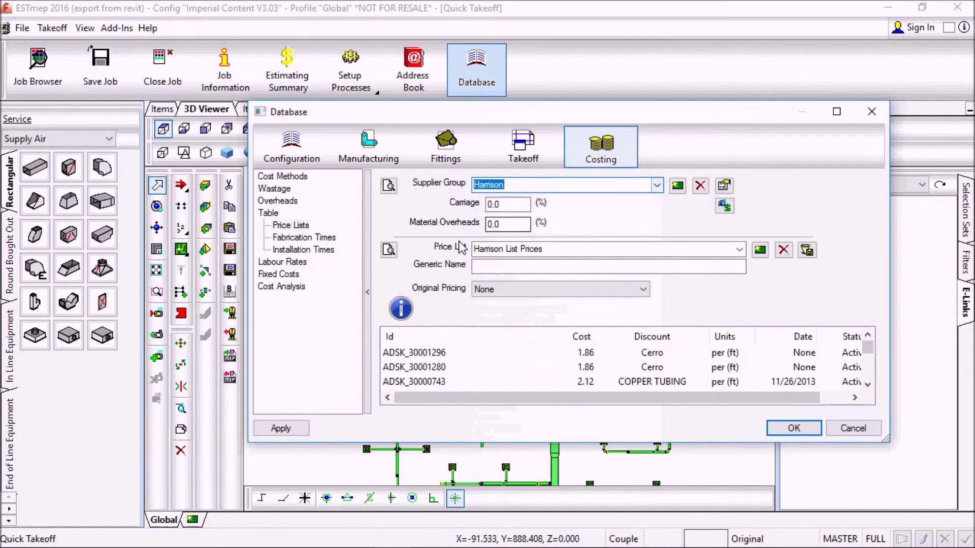
{"action": "left_click", "coordinate": [295, 263]}
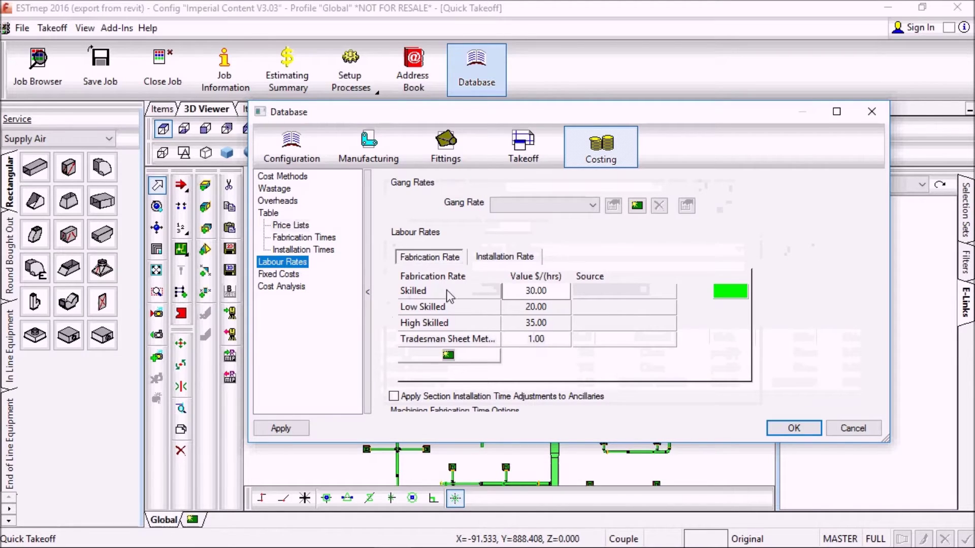
{"action": "left_click", "coordinate": [534, 291]}
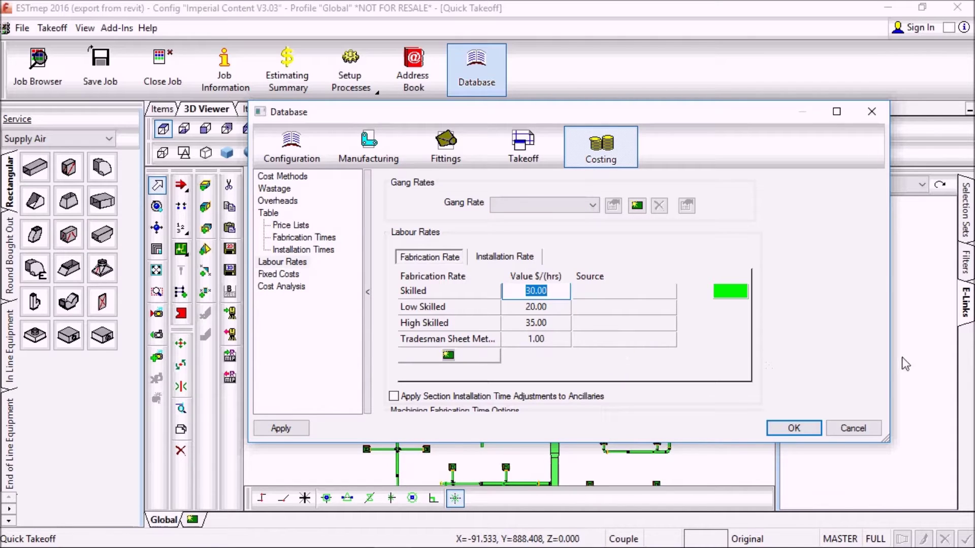
{"action": "left_click", "coordinate": [806, 430]}
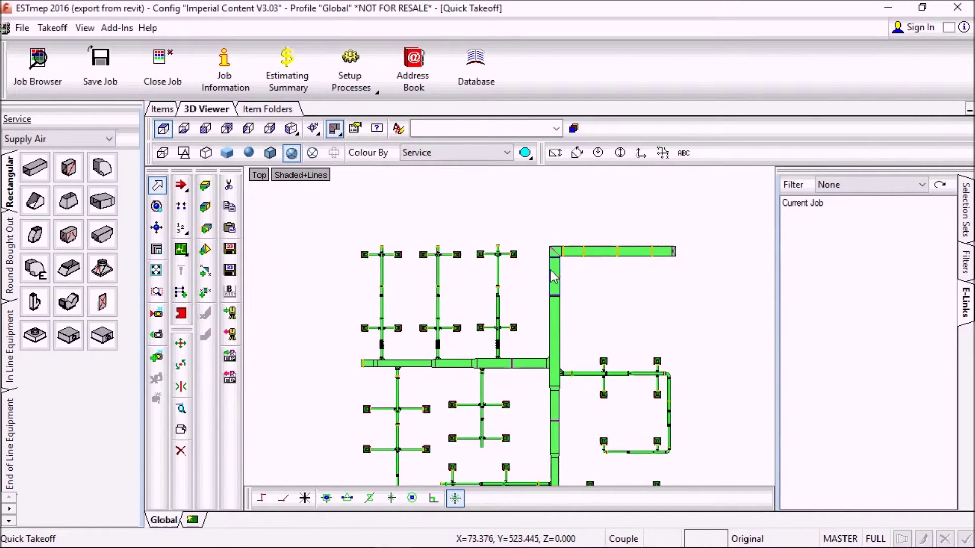
- Switch to CAMduct and open the job "export from revit.MAJ", closing it in ESTmep without saving to release the file
{"action": "mouse_move", "coordinate": [193, 547]}
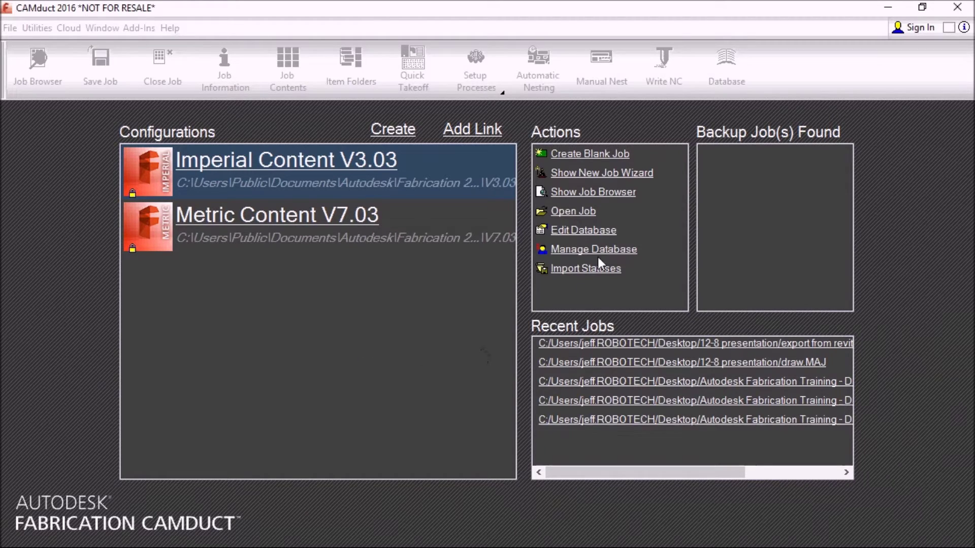
{"action": "left_click", "coordinate": [589, 211]}
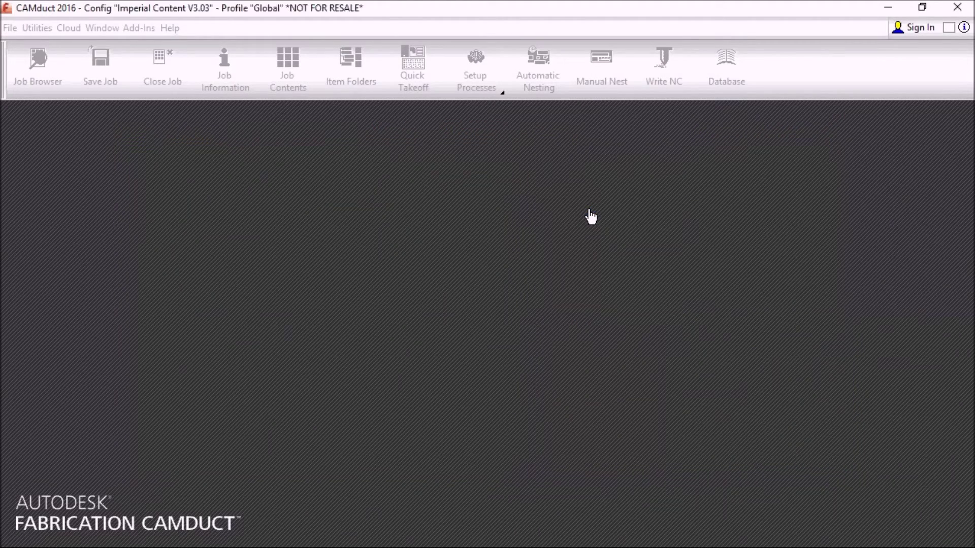
{"action": "double_click", "coordinate": [354, 193]}
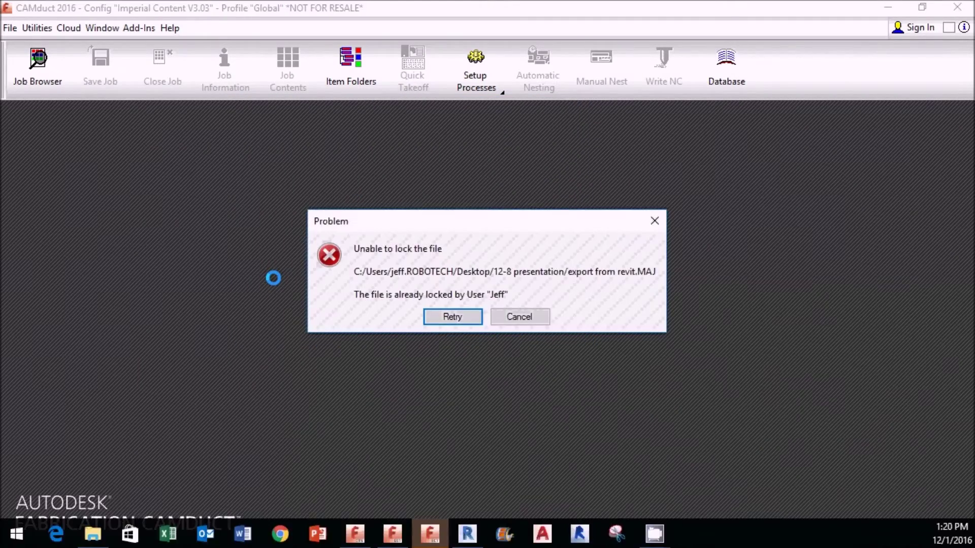
{"action": "left_click", "coordinate": [523, 321]}
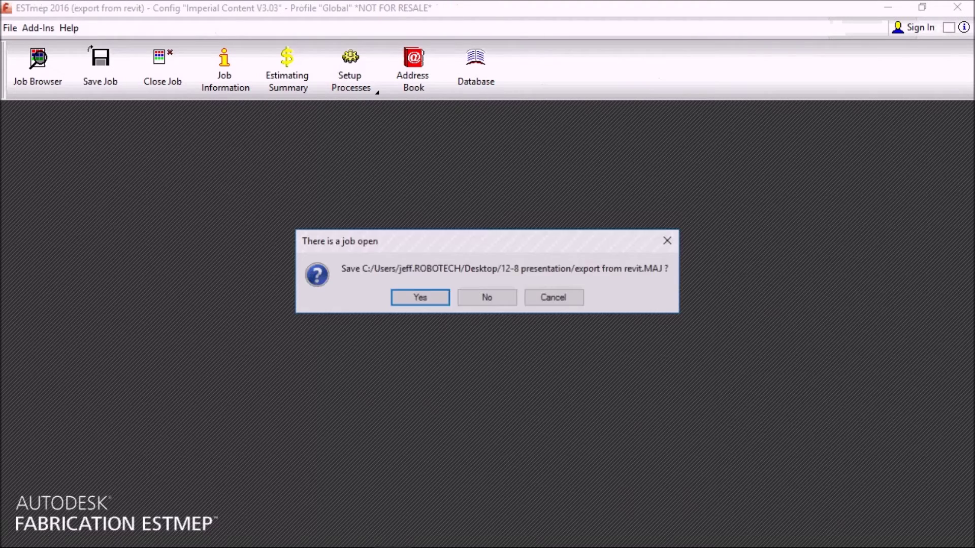
{"action": "left_click", "coordinate": [490, 300]}
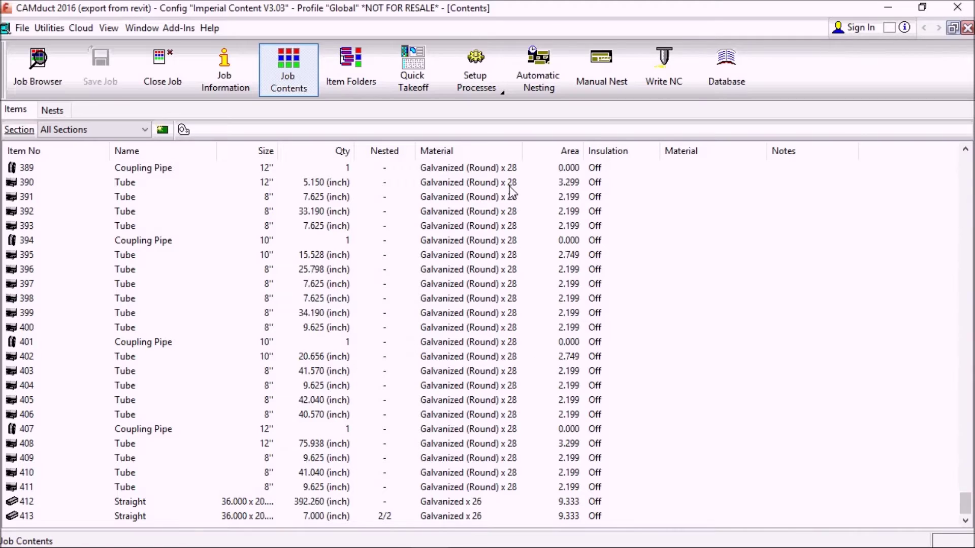
- Write the NC files for all three nests of the job, 1101 to 1103, with the current NC file numbers
{"action": "left_click", "coordinate": [47, 115]}
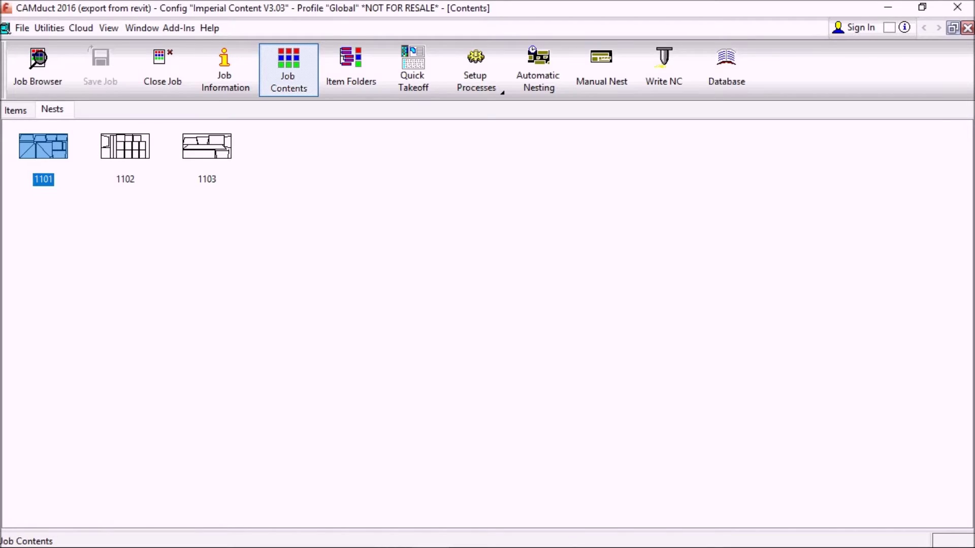
{"action": "left_click", "coordinate": [221, 150], "text": "shift"}
{"action": "right_click", "coordinate": [219, 147]}
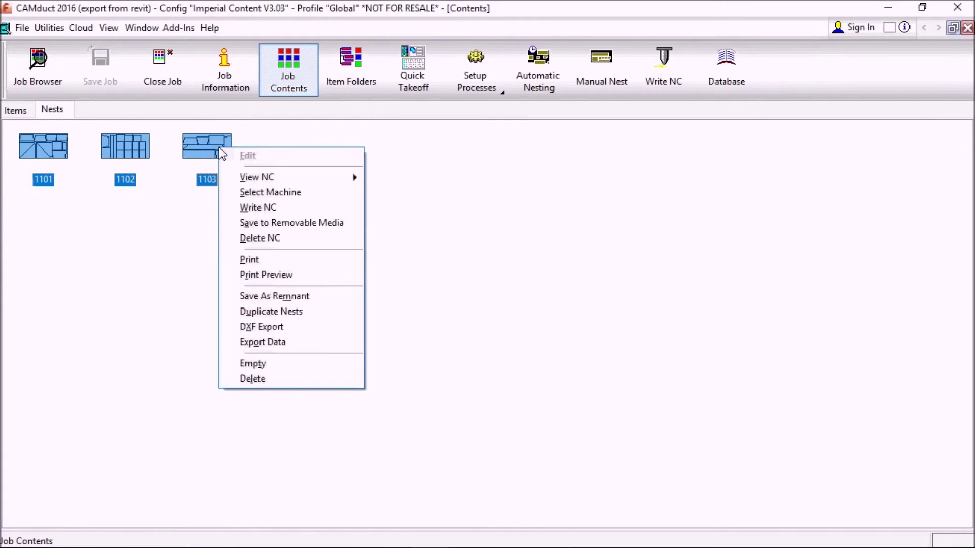
{"action": "left_click", "coordinate": [256, 210]}
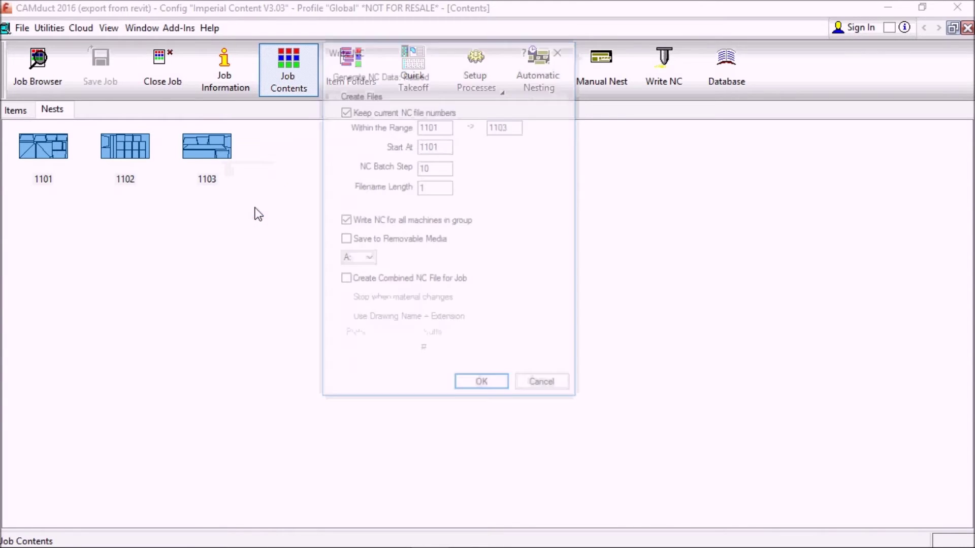
{"action": "left_click", "coordinate": [504, 392]}
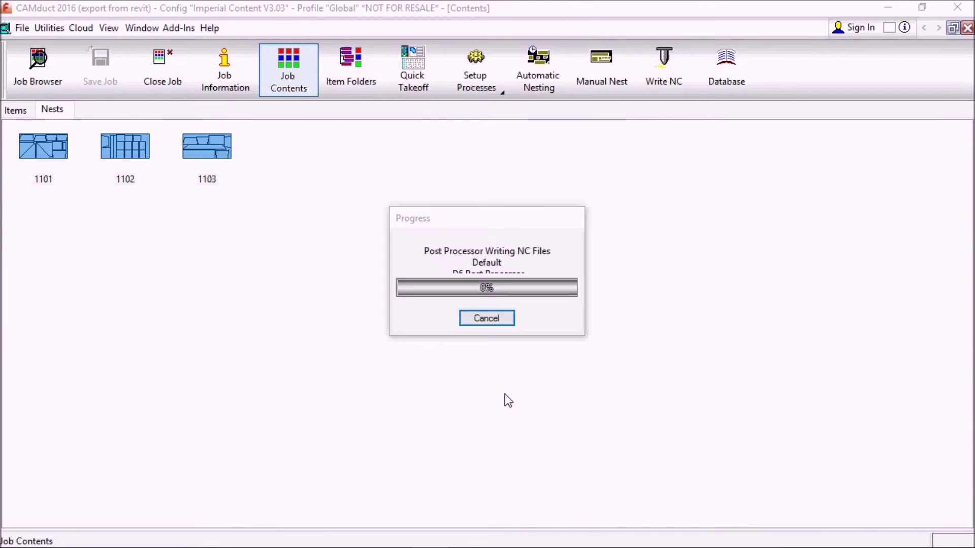
{"action": "left_click", "coordinate": [473, 302]}
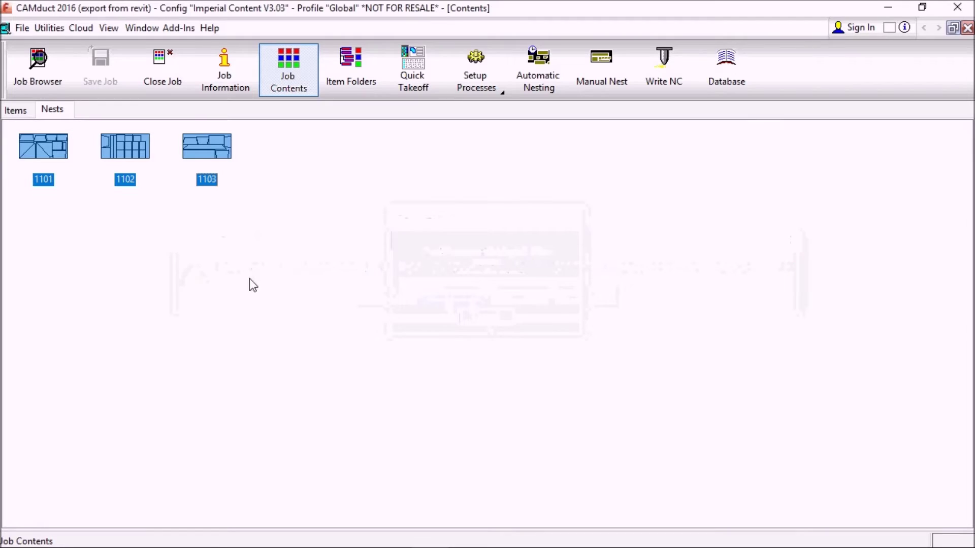
- Open the NC program of nest 1101 for the Default machine in the NC Reader
{"action": "left_click", "coordinate": [41, 142]}
{"action": "right_click", "coordinate": [40, 142]}
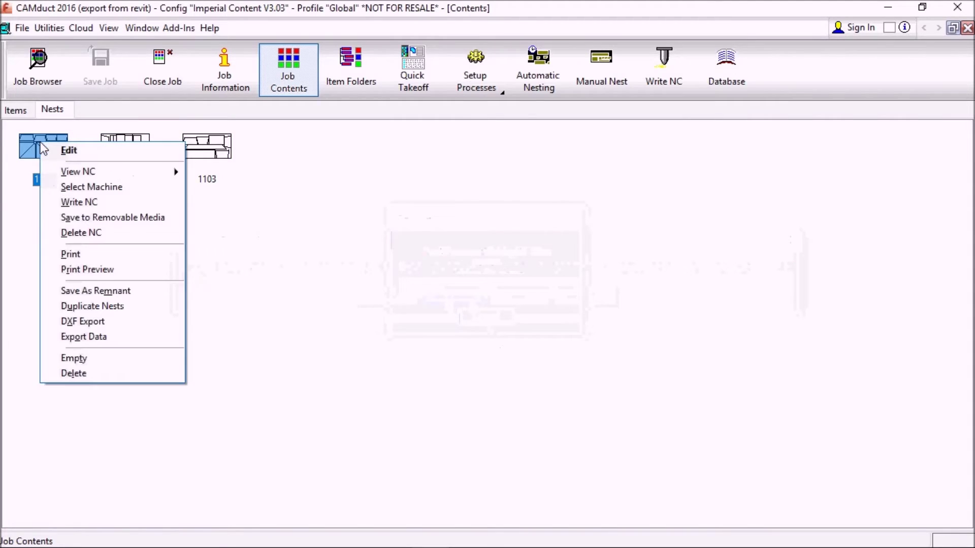
{"action": "mouse_move", "coordinate": [127, 173]}
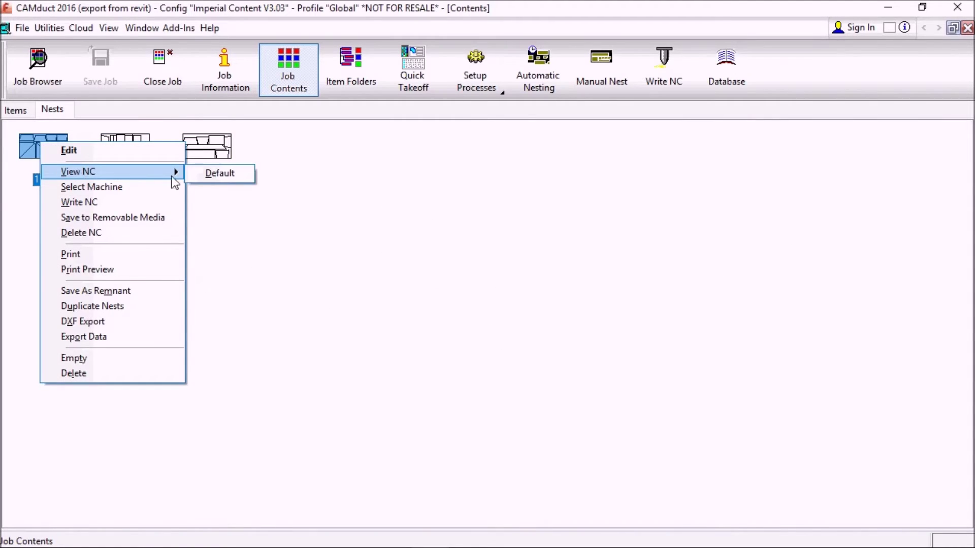
{"action": "left_click", "coordinate": [235, 175]}
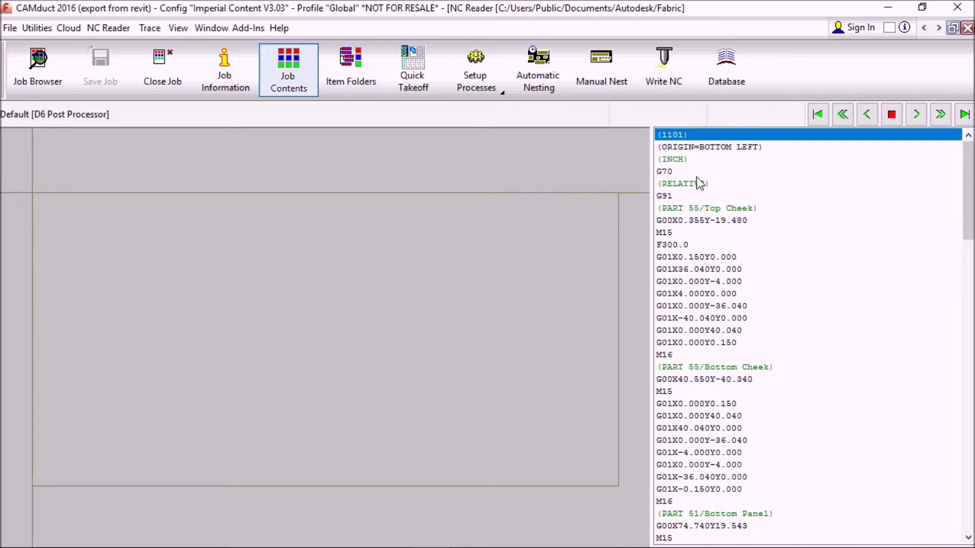
- Run through the NC code of nest 1101 to its end and back to the start to examine the cutting paths
{"action": "left_click", "coordinate": [697, 148]}
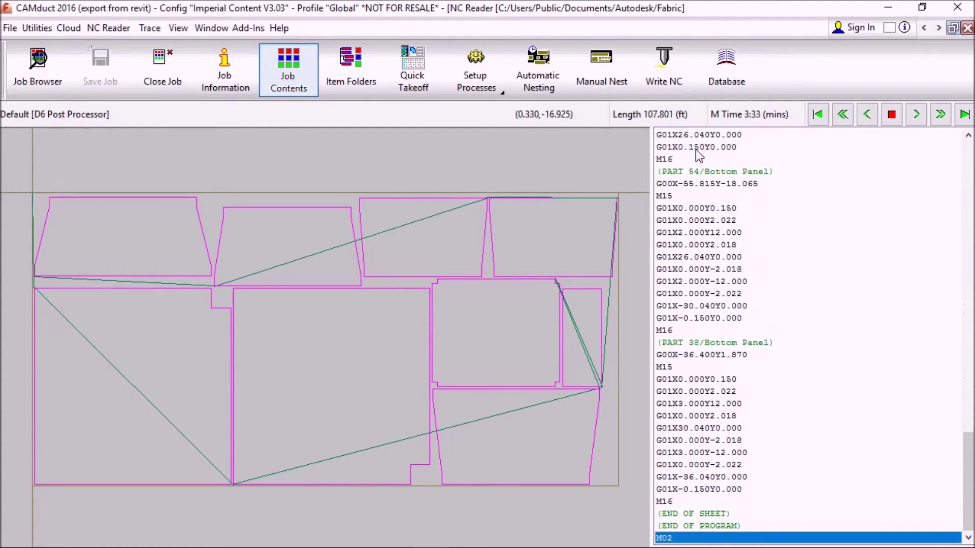
{"action": "key", "text": "Up"}
{"action": "key", "text": "Up"}
{"action": "key", "text": "Up"}
{"action": "key", "text": "Up"}
{"action": "key", "text": "Up"}
{"action": "key", "text": "Up"}
{"action": "key", "text": "Up"}
{"action": "key", "text": "Up"}
{"action": "key", "text": "Up"}
{"action": "key", "text": "Up"}
{"action": "key", "text": "Up"}
{"action": "key", "text": "Up"}
{"action": "key", "text": "Up"}
{"action": "key", "text": "Up"}
{"action": "key", "text": "Up"}
{"action": "key", "text": "Up"}
{"action": "key", "text": "Up"}
{"action": "key", "text": "Up"}
{"action": "key", "text": "Up"}
{"action": "key", "text": "Up"}
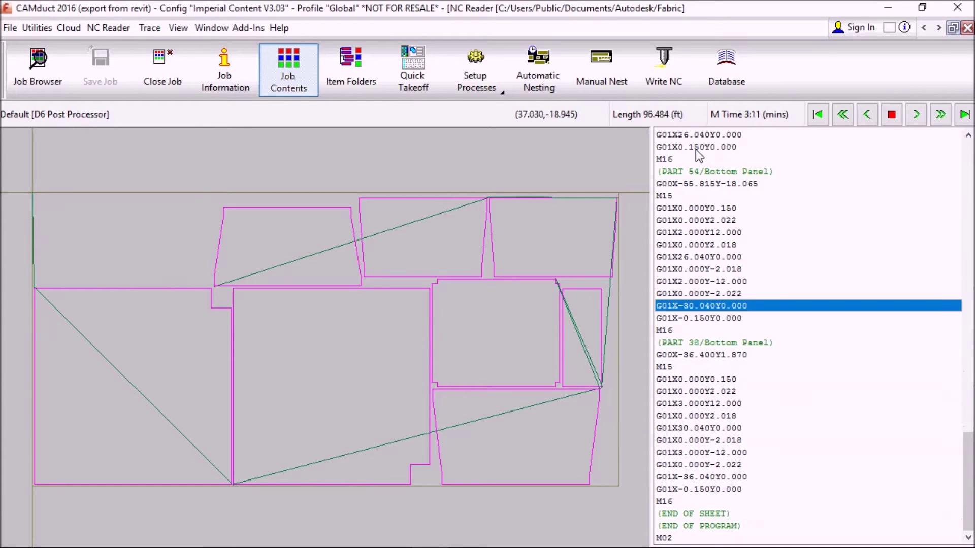
{"action": "key", "text": "Up"}
{"action": "key", "text": "Up"}
{"action": "key", "text": "Up"}
{"action": "key", "text": "Up"}
{"action": "key", "text": "Up"}
{"action": "key", "text": "Up"}
{"action": "key", "text": "Up"}
{"action": "key", "text": "Up"}
{"action": "key", "text": "Up"}
{"action": "key", "text": "Up"}
{"action": "key", "text": "Up"}
{"action": "key", "text": "Up"}
{"action": "key", "text": "Up"}
{"action": "key", "text": "Up"}
{"action": "key", "text": "Up"}
{"action": "key", "text": "Up"}
{"action": "key", "text": "Up"}
{"action": "key", "text": "Up"}
{"action": "key", "text": "Up"}
{"action": "key", "text": "Up"}
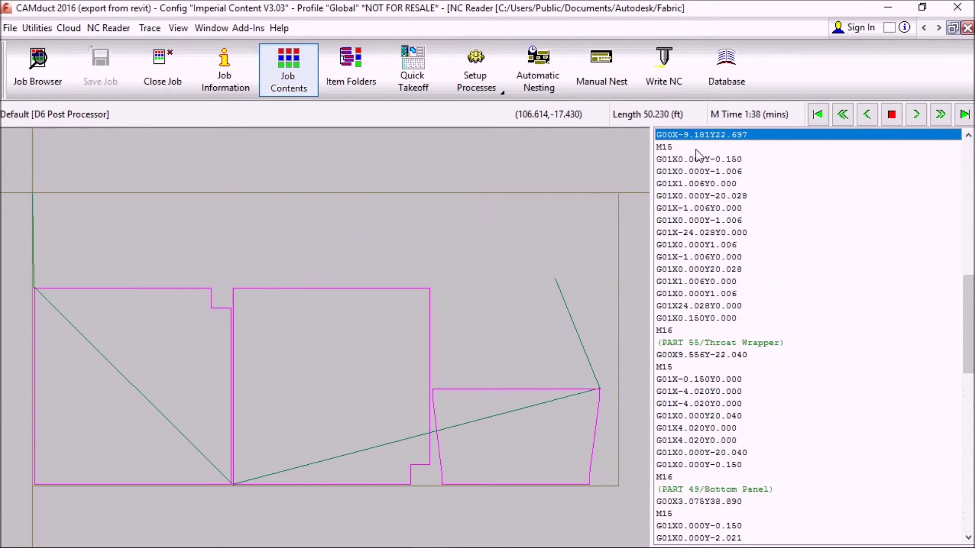
{"action": "key", "text": "Up"}
{"action": "key", "text": "Up"}
{"action": "key", "text": "Up"}
{"action": "key", "text": "Up"}
{"action": "key", "text": "Up"}
{"action": "key", "text": "Up"}
{"action": "key", "text": "Up"}
{"action": "key", "text": "Up"}
{"action": "key", "text": "Up"}
{"action": "key", "text": "Up"}
{"action": "key", "text": "Up"}
{"action": "key", "text": "Up"}
{"action": "key", "text": "Up"}
{"action": "key", "text": "Up"}
{"action": "key", "text": "Up"}
{"action": "key", "text": "Up"}
{"action": "key", "text": "Up"}
{"action": "key", "text": "Up"}
{"action": "key", "text": "Up"}
{"action": "key", "text": "Up"}
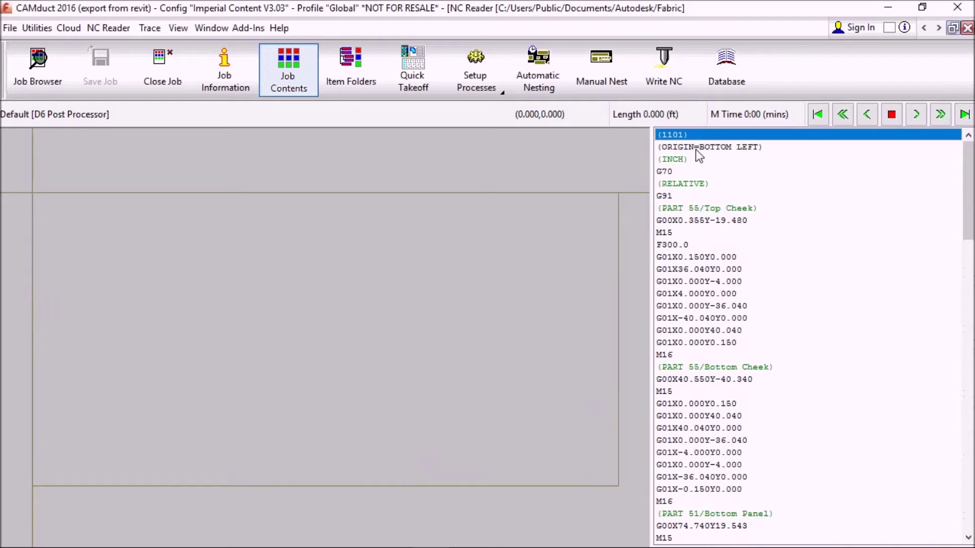
- Trace the cutting path of the first part, Part 55/Top Cheek, line by line in the NC code
{"action": "left_click", "coordinate": [695, 148]}
{"action": "key", "text": "Down"}
{"action": "key", "text": "Down"}
{"action": "key", "text": "Down"}
{"action": "key", "text": "Down"}
{"action": "key", "text": "Down"}
{"action": "key", "text": "Down"}
{"action": "key", "text": "Down"}
{"action": "key", "text": "Down"}
{"action": "key", "text": "Down"}
{"action": "key", "text": "Down"}
{"action": "key", "text": "Down"}
{"action": "key", "text": "Down"}
{"action": "key", "text": "Down"}
{"action": "key", "text": "Down"}
{"action": "key", "text": "Down"}
{"action": "key", "text": "Down"}
{"action": "key", "text": "Down"}
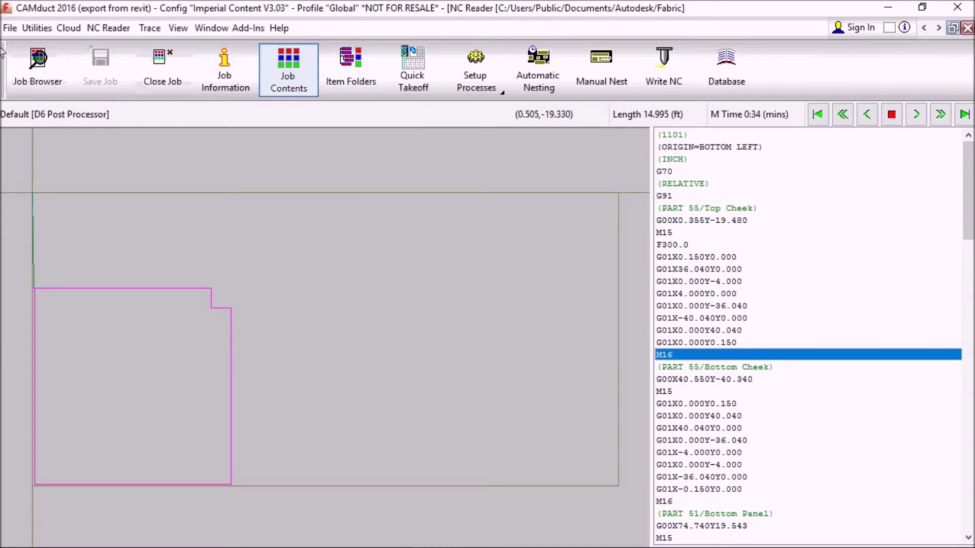
- Generate a print preview with the nest labels, part labels, Material Usage and Nest Report added to the item labels
{"action": "left_click", "coordinate": [18, 28]}
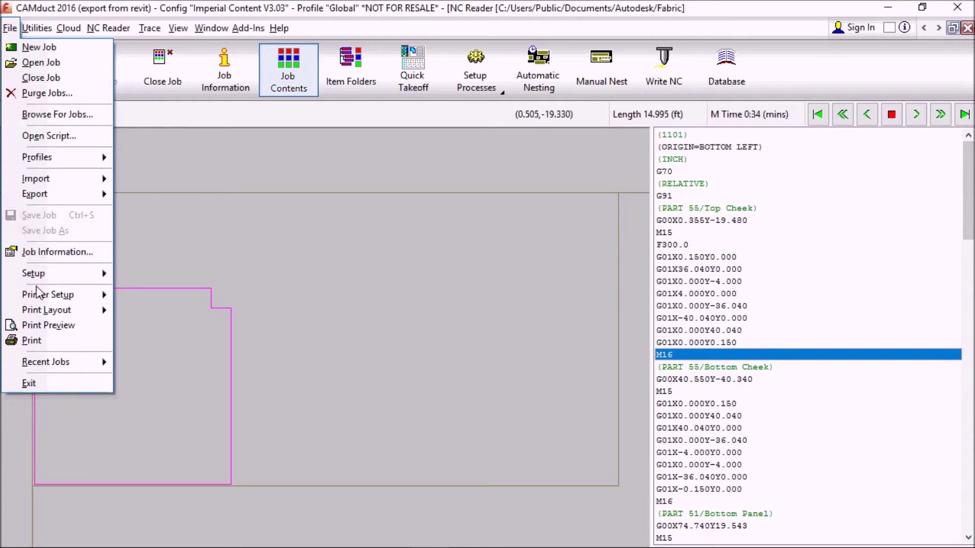
{"action": "left_click", "coordinate": [50, 325]}
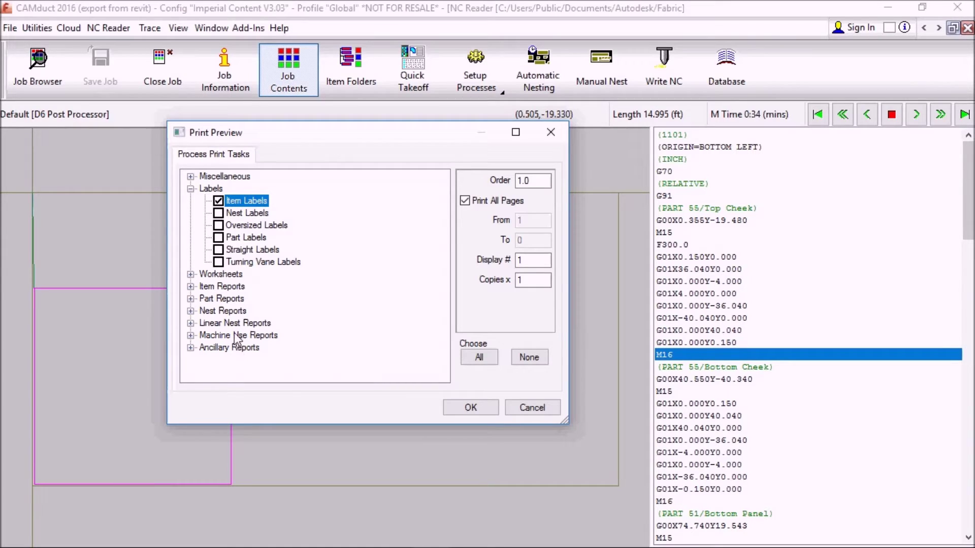
{"action": "left_click", "coordinate": [218, 213]}
{"action": "left_click", "coordinate": [221, 239]}
{"action": "left_click", "coordinate": [191, 311]}
{"action": "left_click", "coordinate": [219, 323]}
{"action": "left_click", "coordinate": [218, 335]}
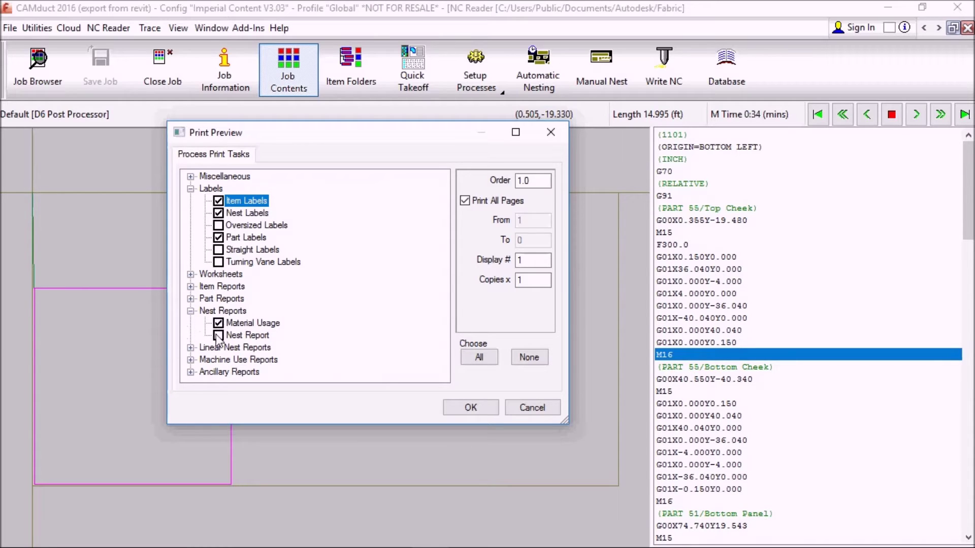
{"action": "left_click", "coordinate": [462, 408]}
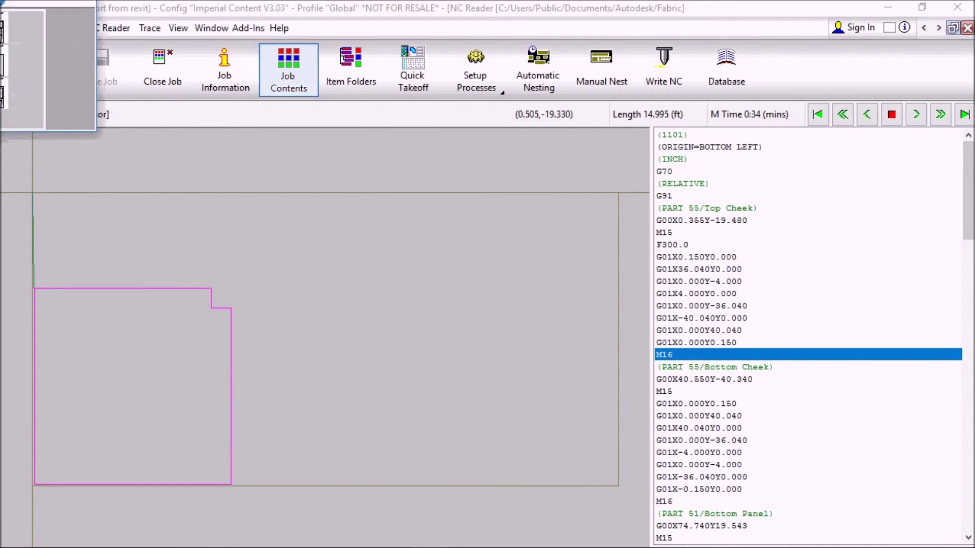
- Move the preview controls clear of the page and examine the nest labels for sheets 1101 to 1103
{"action": "left_click", "coordinate": [372, 115]}
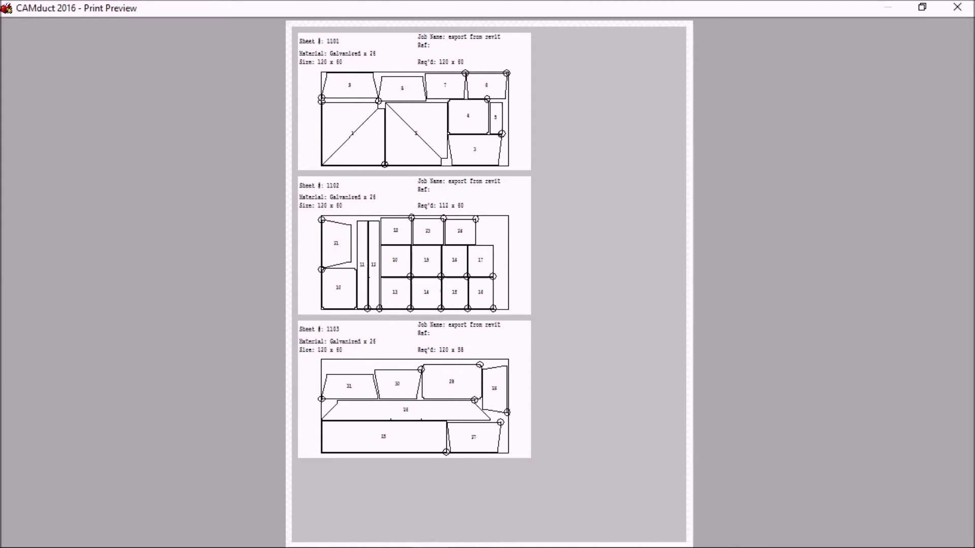
{"action": "left_click_drag", "start_coordinate": [0, 2], "coordinate": [190, 84]}
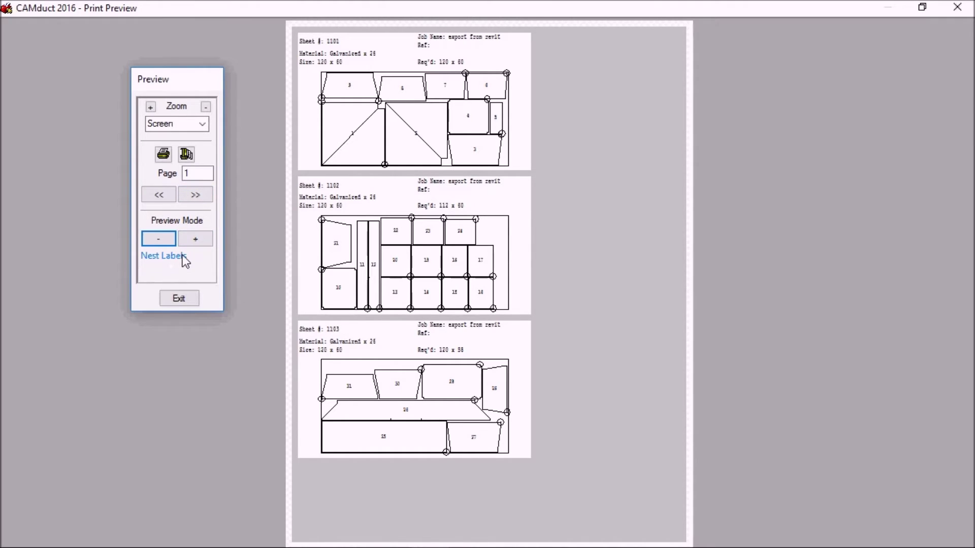
{"action": "left_click", "coordinate": [198, 195]}
- Examine the part labels page by page up to page 4, and switch the preview to the item labels
{"action": "left_click", "coordinate": [200, 238]}
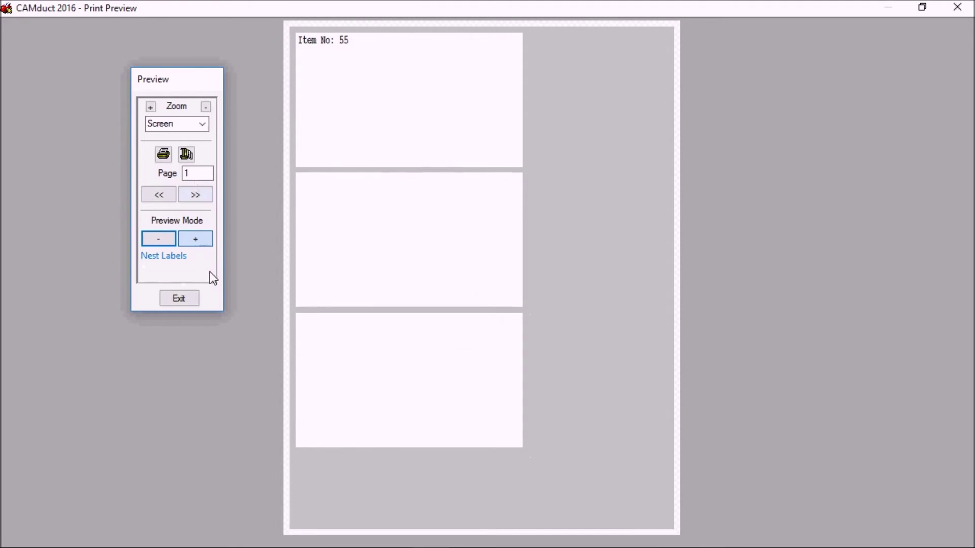
{"action": "left_click", "coordinate": [196, 242]}
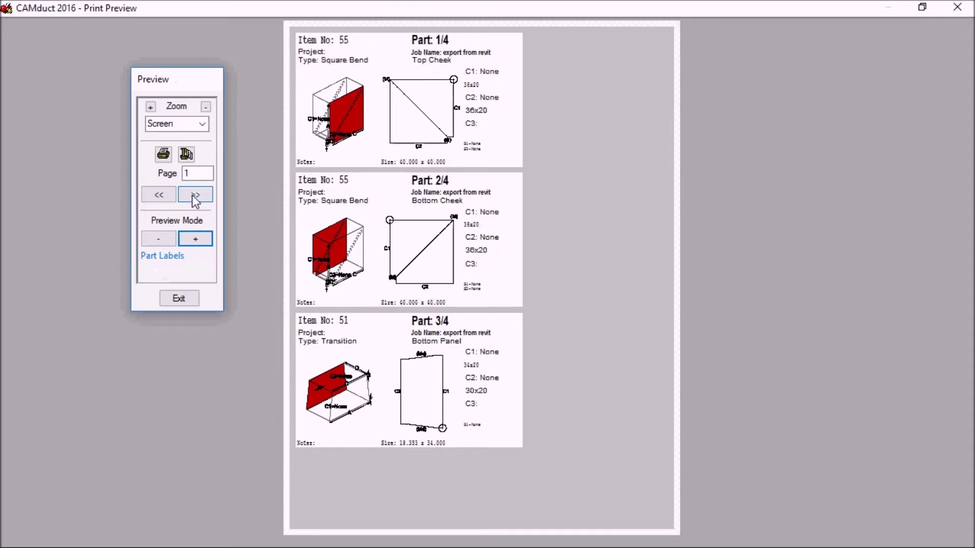
{"action": "left_click", "coordinate": [208, 197]}
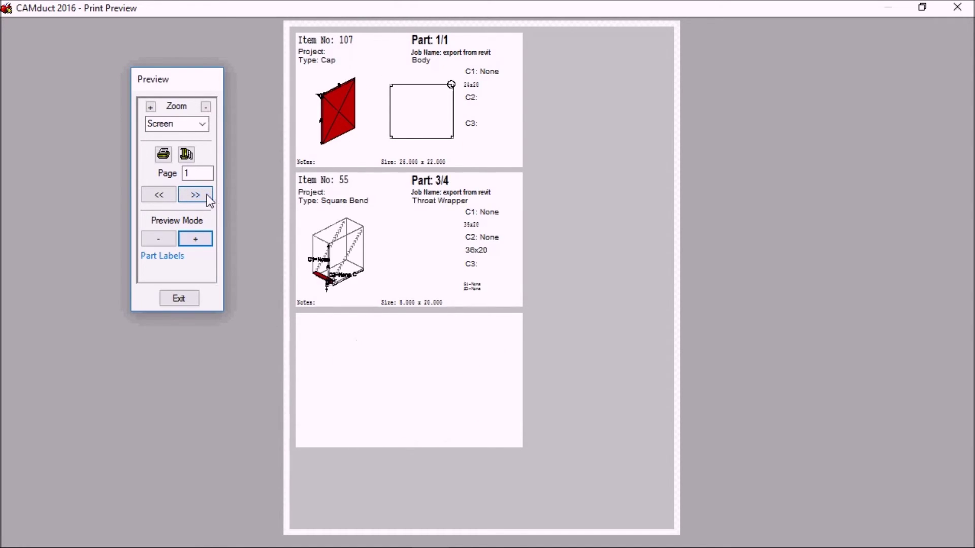
{"action": "left_click", "coordinate": [195, 194]}
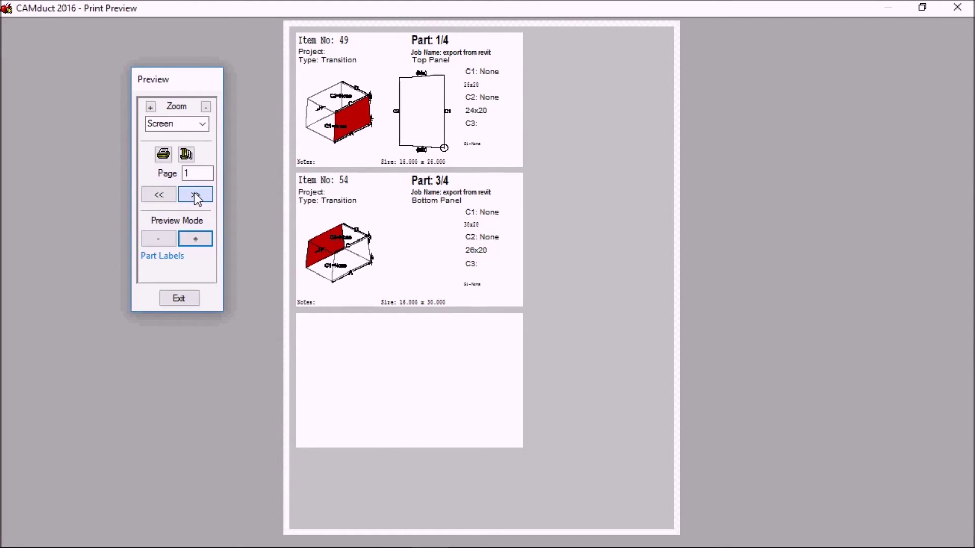
{"action": "left_click", "coordinate": [195, 195]}
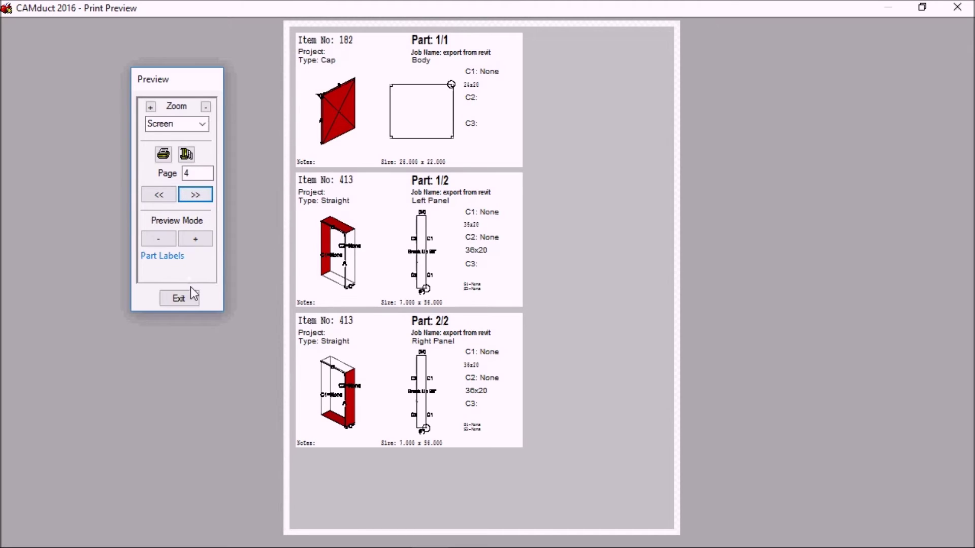
{"action": "left_click", "coordinate": [208, 239]}
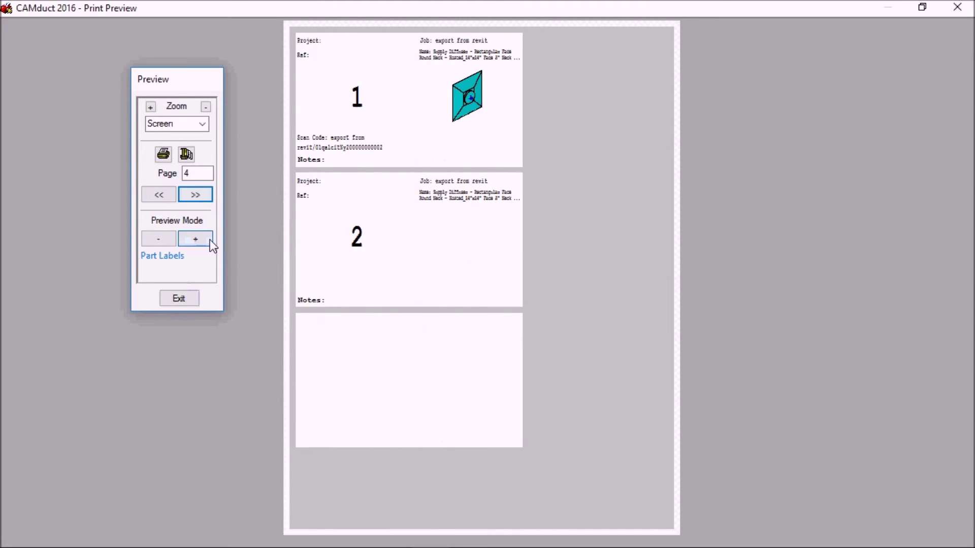
- Examine the item labels page by page up to page 3
{"action": "left_click", "coordinate": [202, 193]}
{"action": "left_click", "coordinate": [196, 194]}
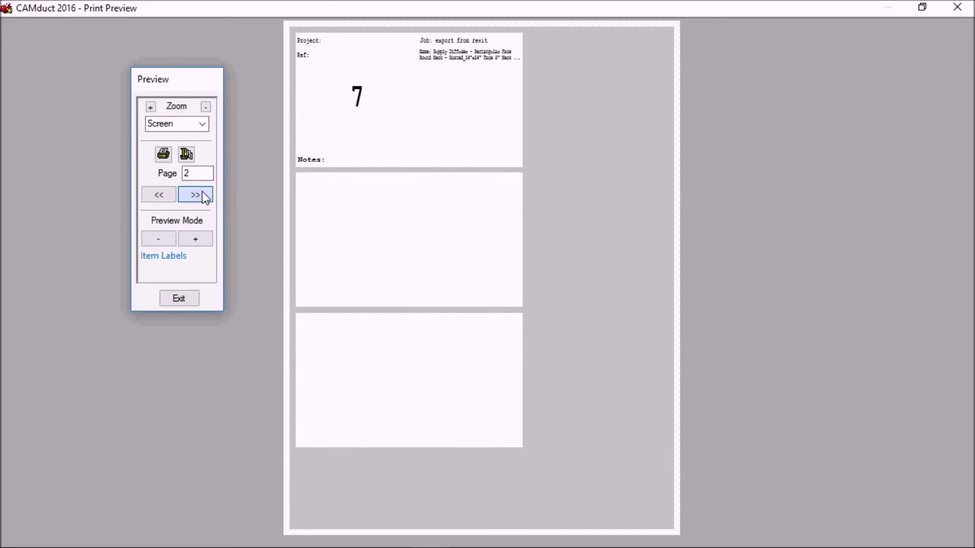
{"action": "left_click", "coordinate": [202, 191]}
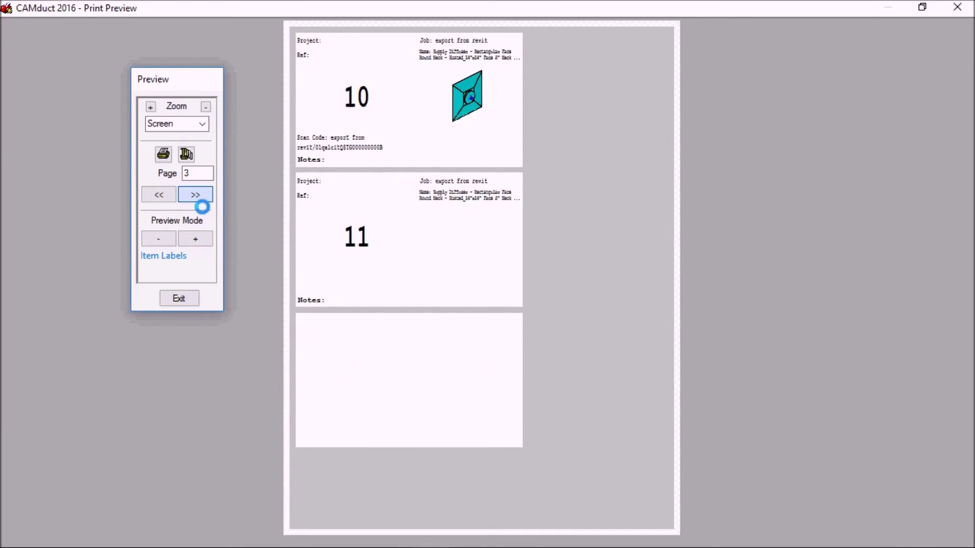
- Review the Material Usage and Nest Report pages, and close the print preview after returning to the nest labels
{"action": "left_click", "coordinate": [203, 240]}
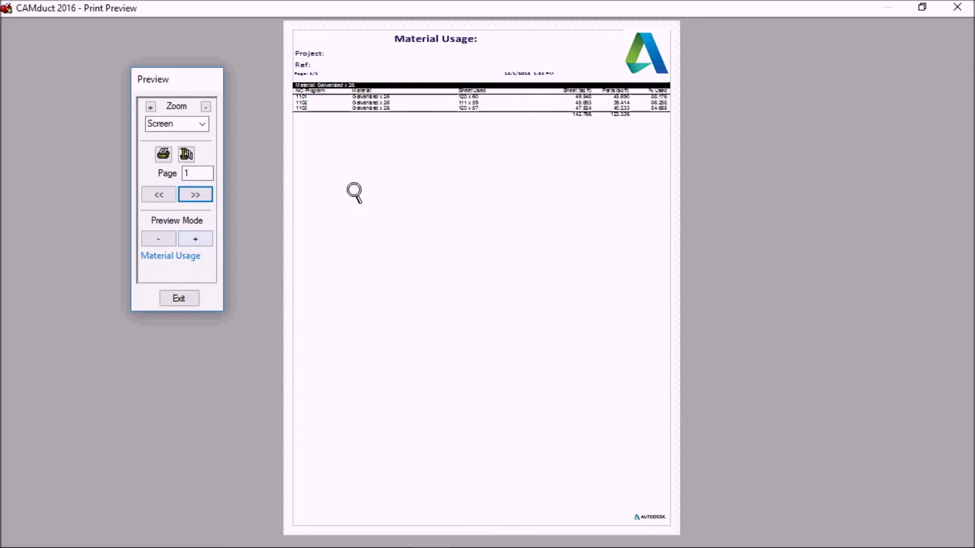
{"action": "left_click", "coordinate": [191, 241]}
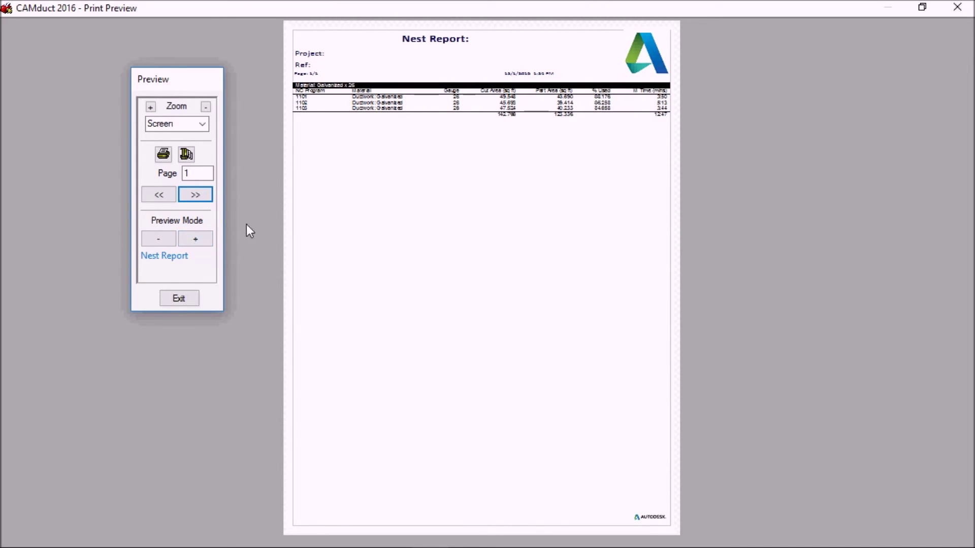
{"action": "left_click", "coordinate": [196, 239]}
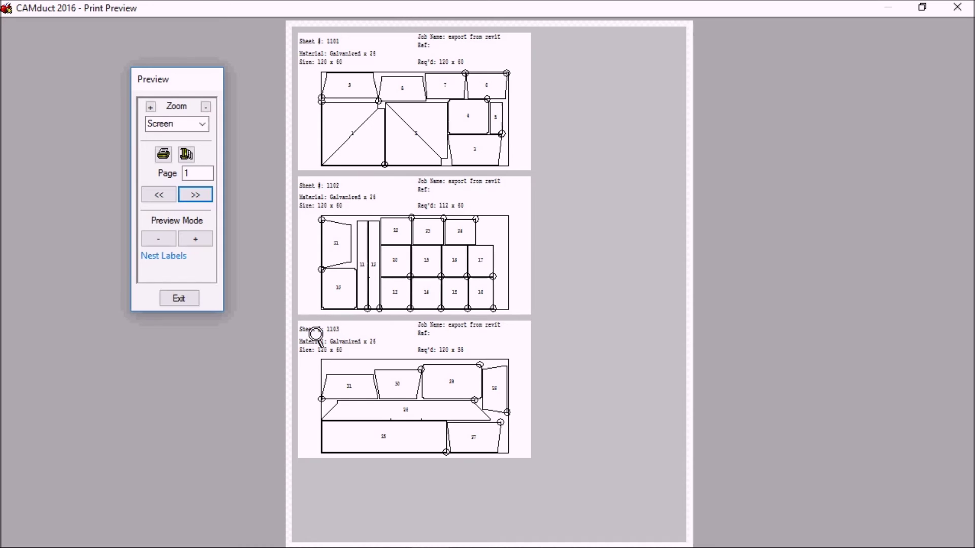
{"action": "left_click", "coordinate": [179, 299]}
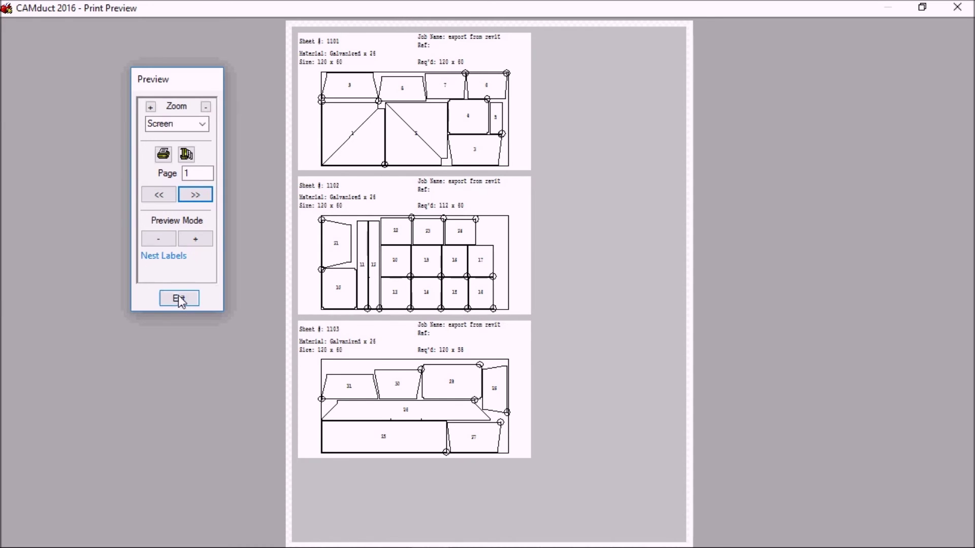